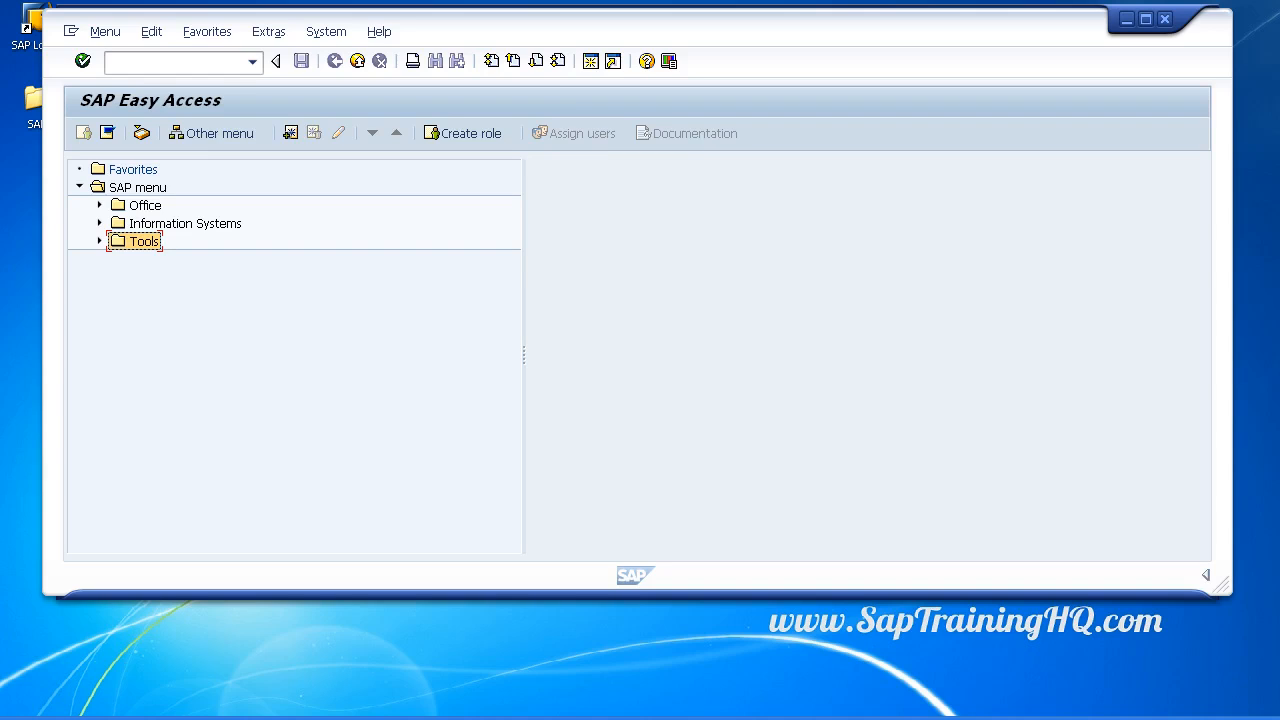
# - Open the ABAP Dictionary (SE11) from the Development folder of the ABAP Workbench under Tools
pyautogui.click(166, 64)
pyautogui.click(99, 241)
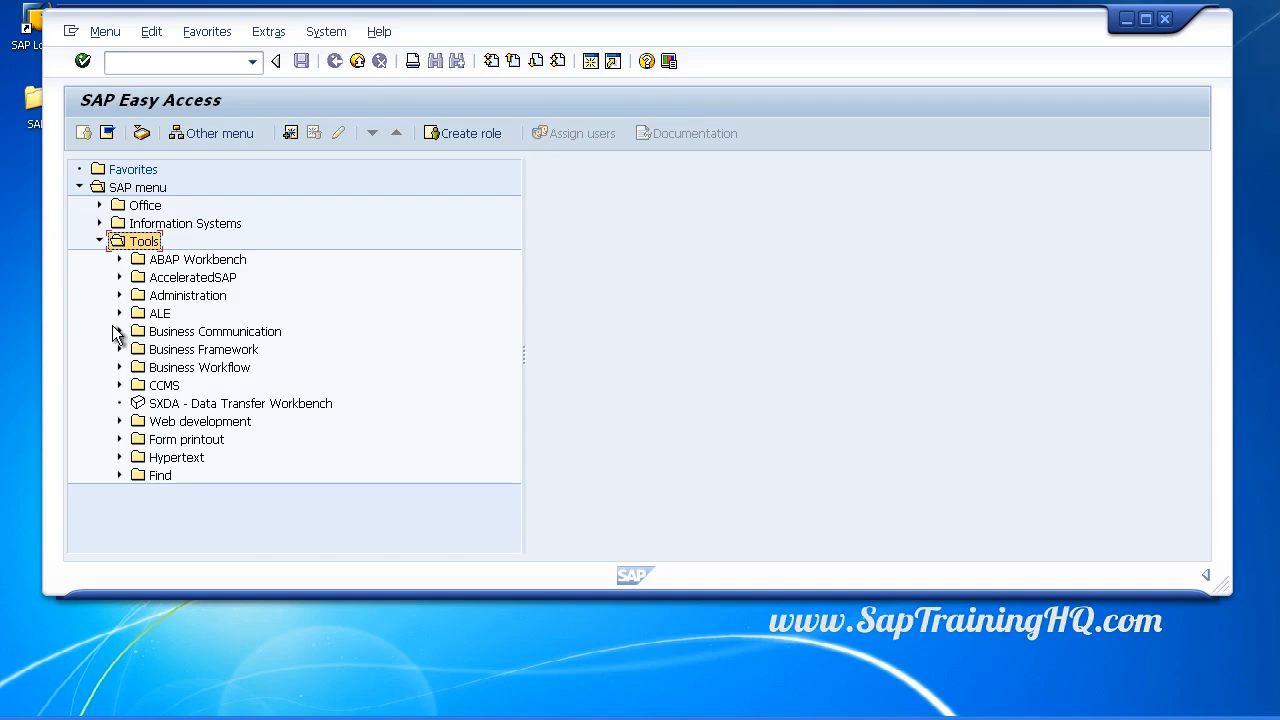
pyautogui.click(120, 260)
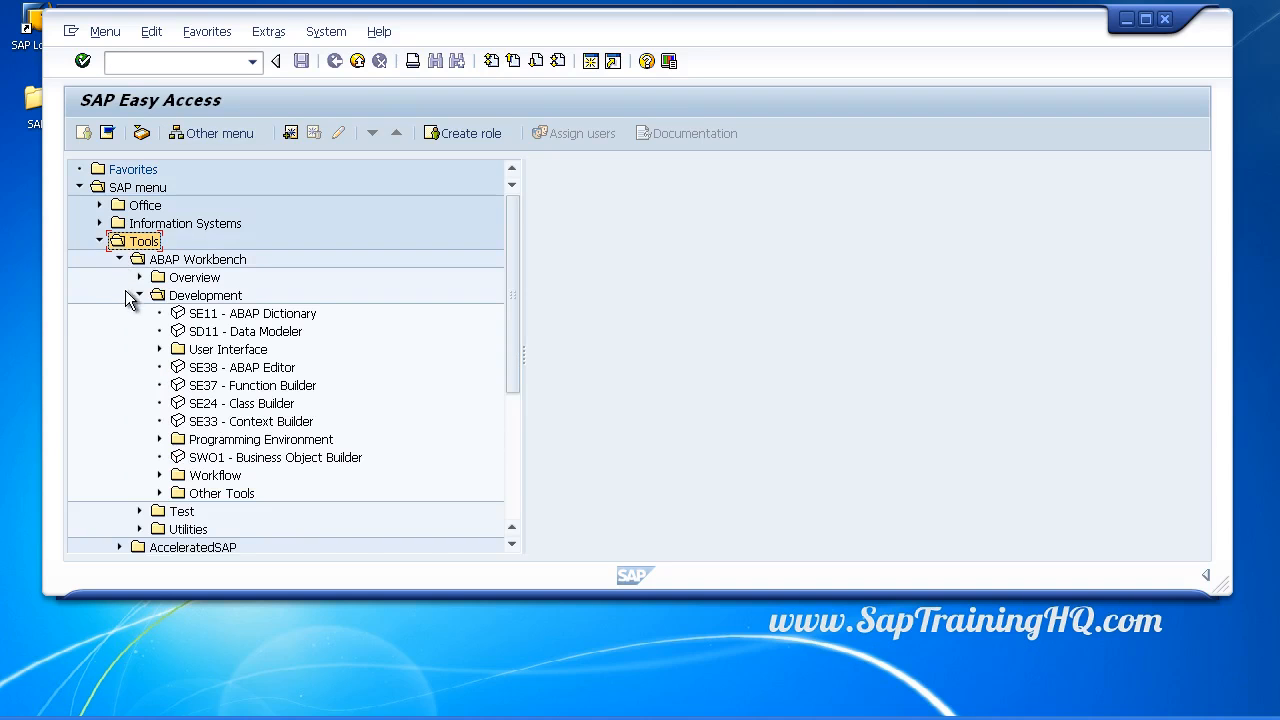
pyautogui.click(203, 297)
pyautogui.click(250, 314)
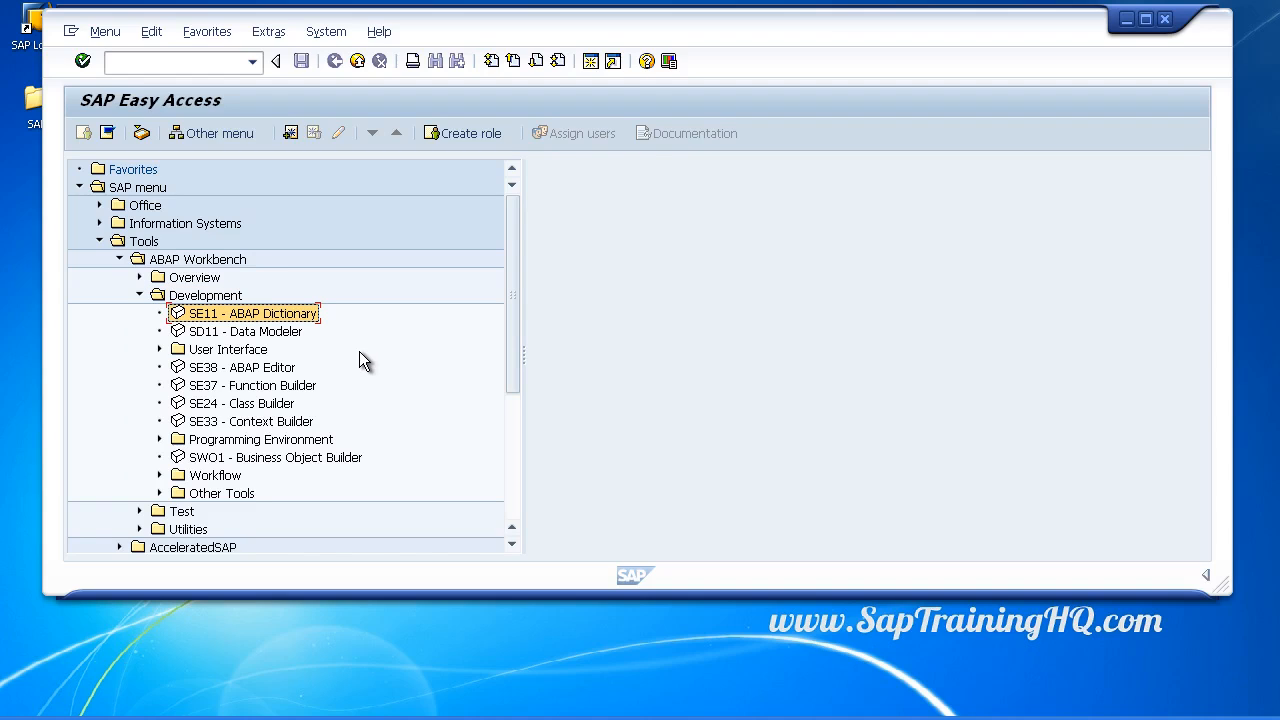
pyautogui.doubleClick(207, 314)
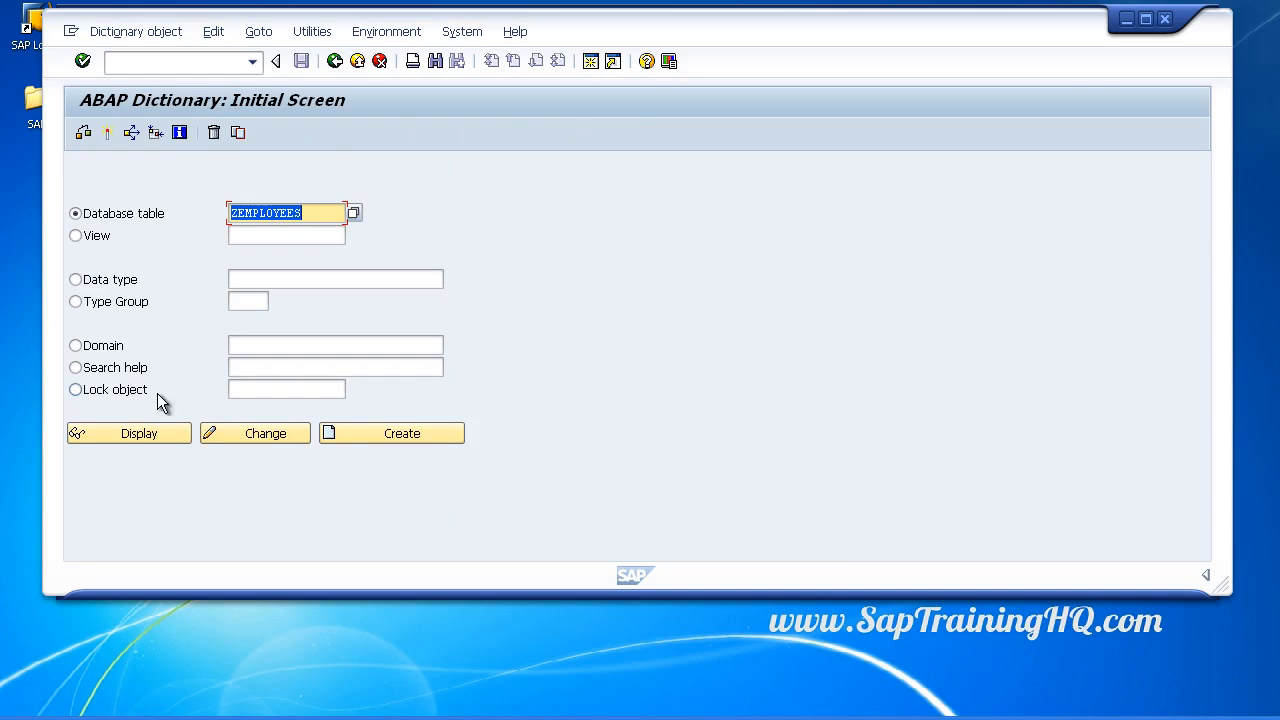
# - Display the field definitions of database table ZEMPLOYEES, then return to the ABAP Dictionary initial screen
pyautogui.click(141, 437)
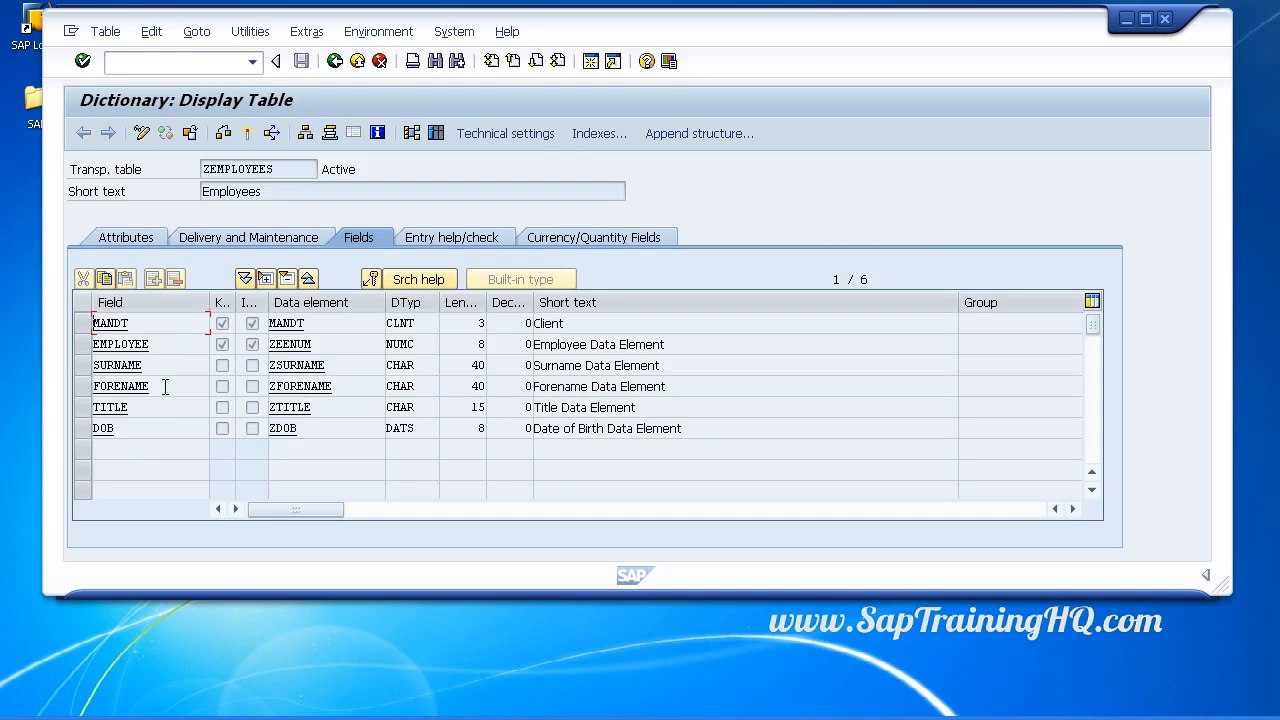
pyautogui.click(80, 324)
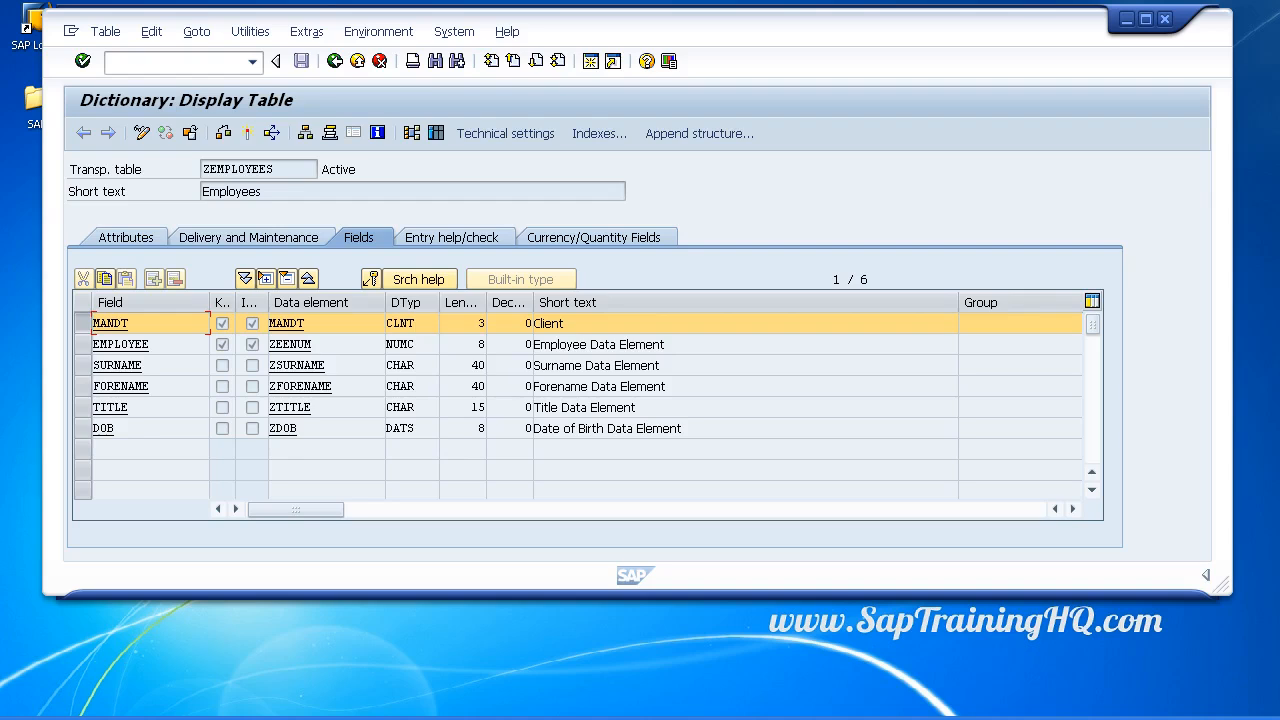
pyautogui.click(335, 61)
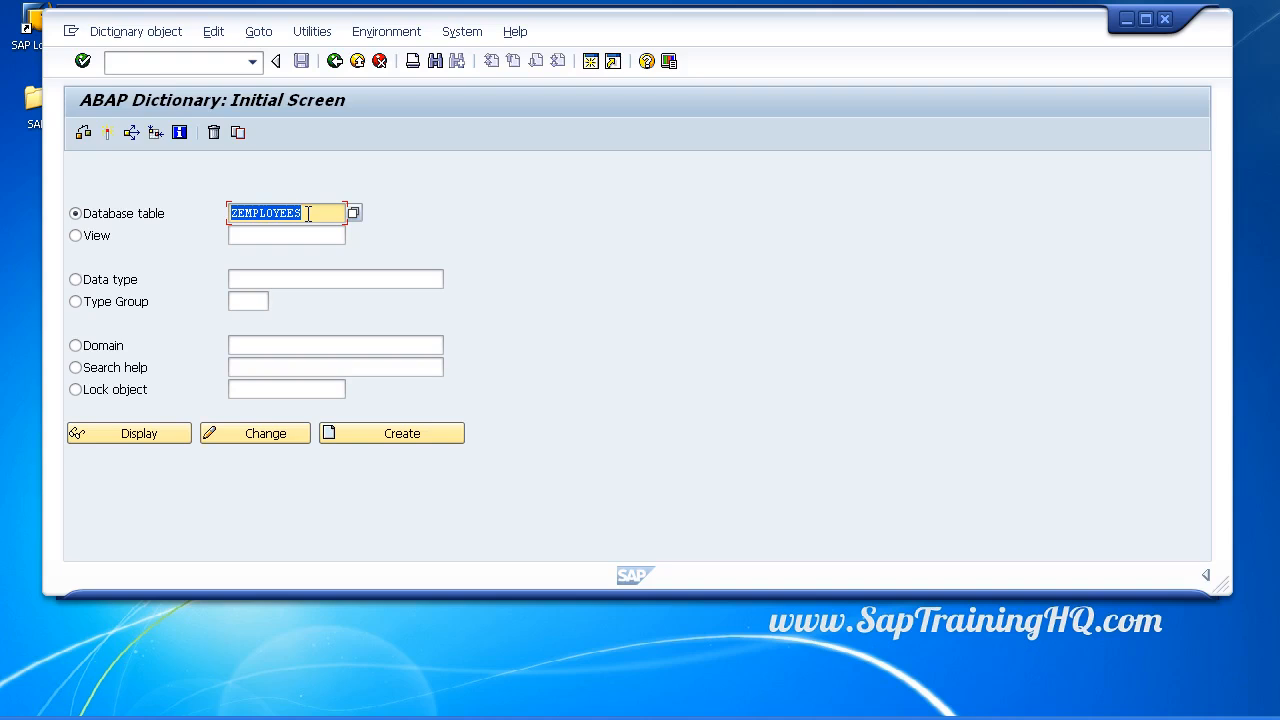
# - Copy table ZEMPLOYEES to a new table named ZEMPLOYEES2 and assign it as a local object
pyautogui.click(238, 134)
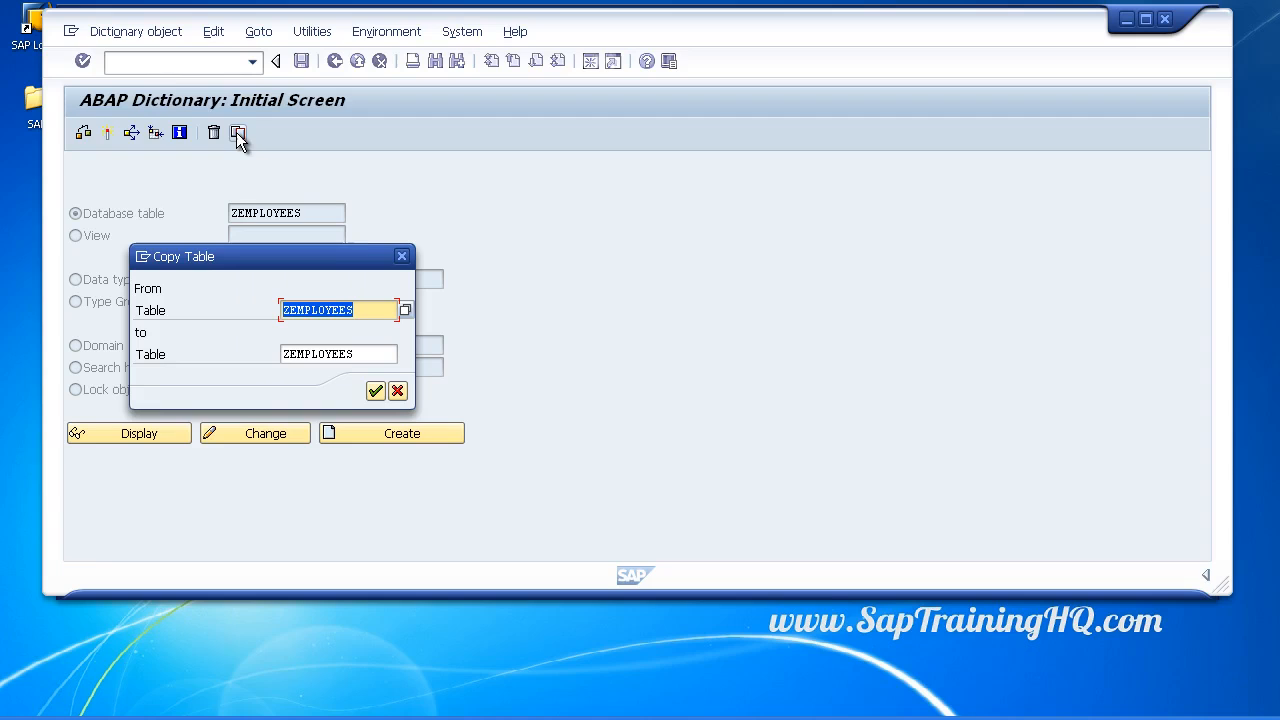
pyautogui.click(345, 347)
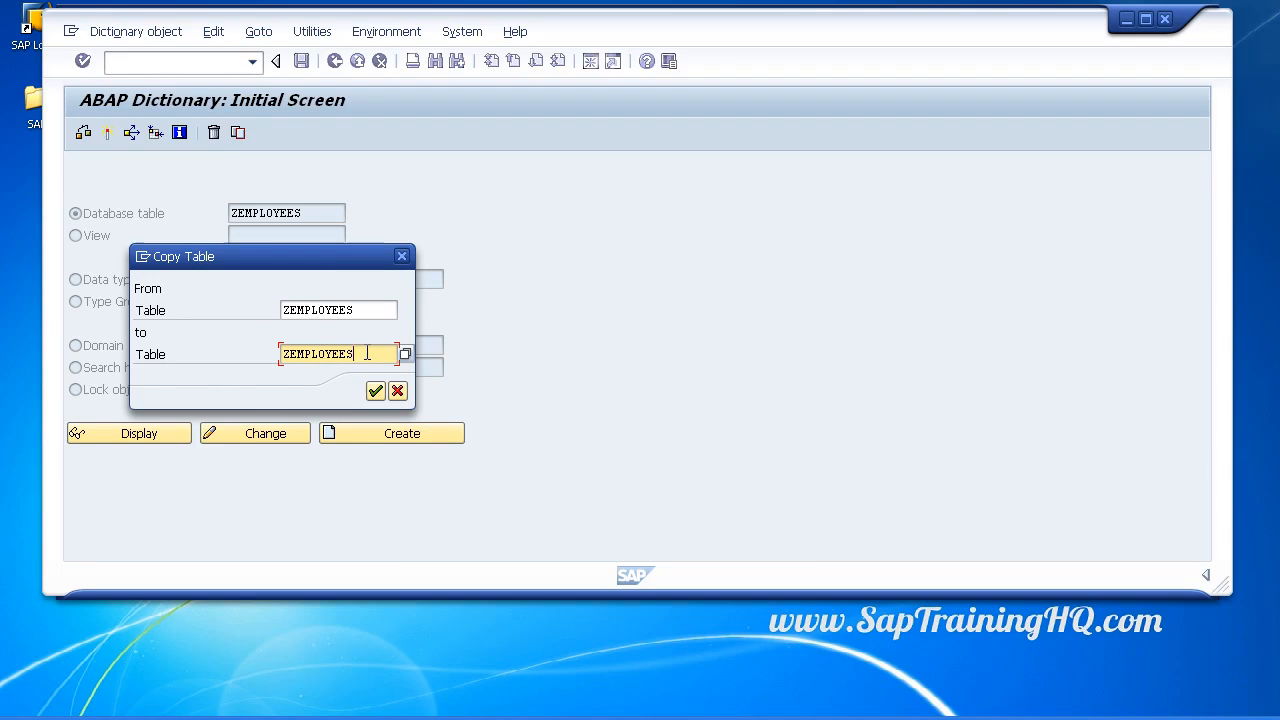
pyautogui.write('2')
pyautogui.click(376, 391)
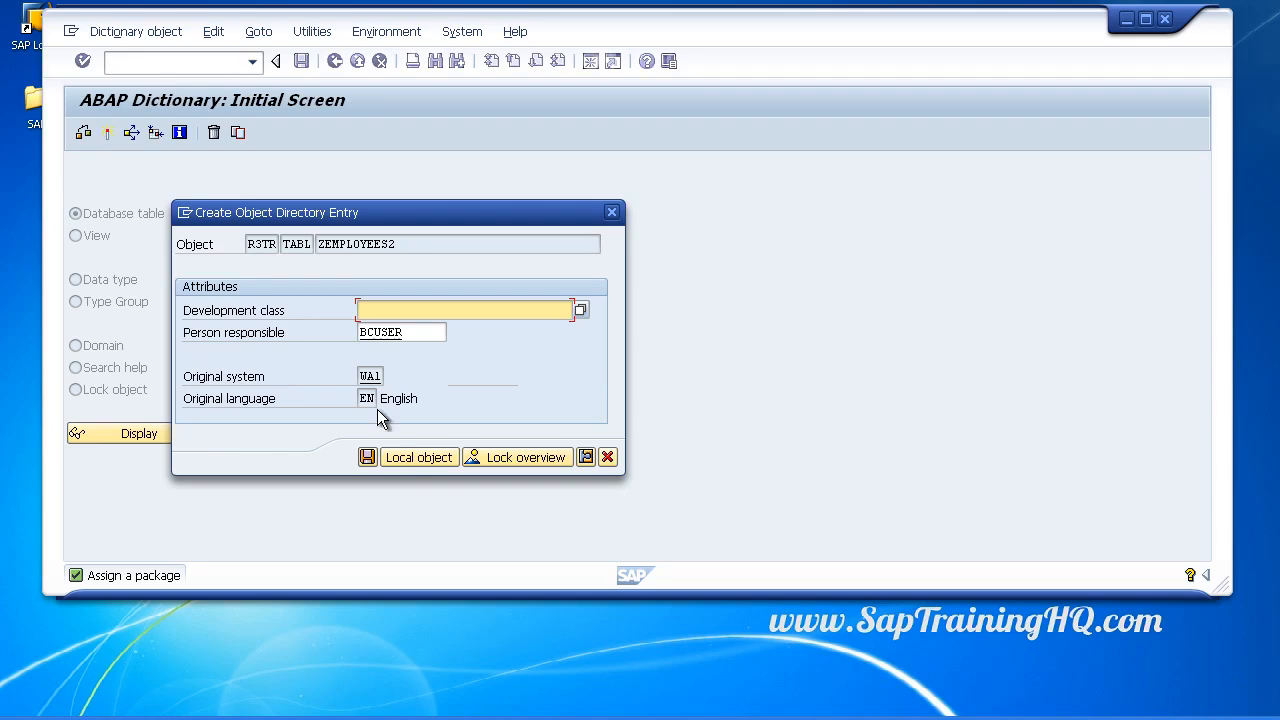
pyautogui.click(415, 461)
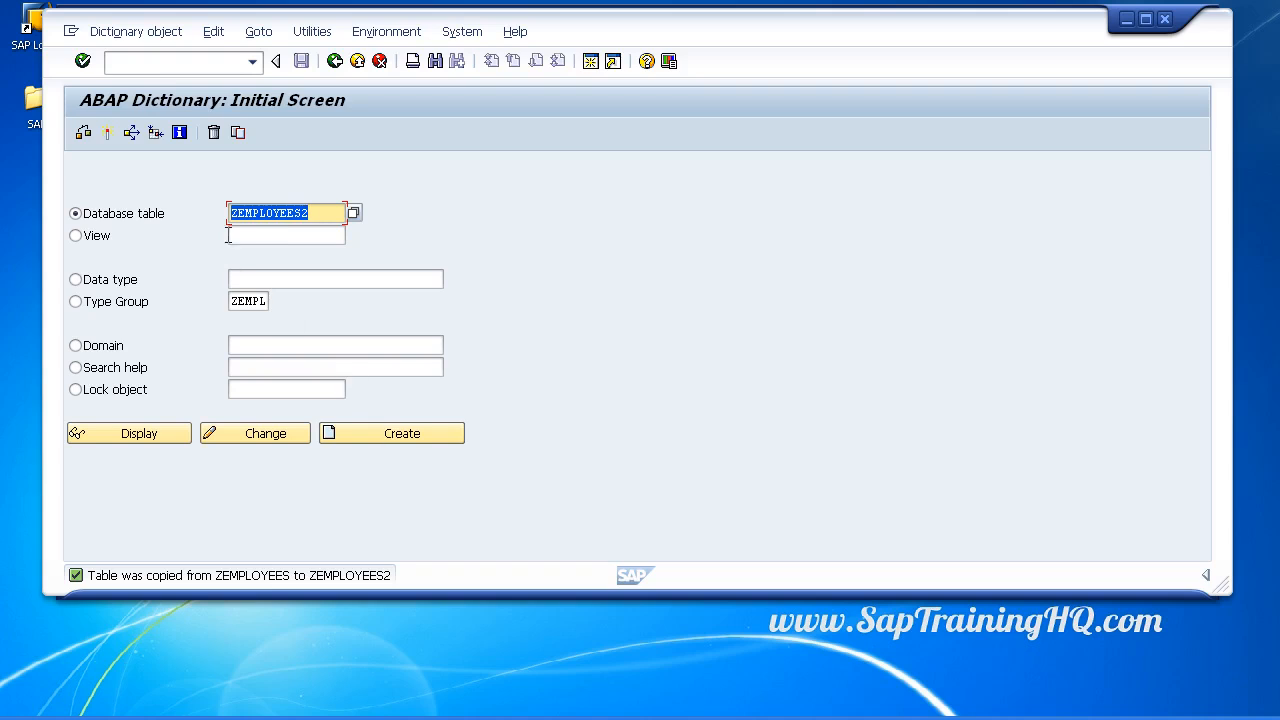
# - Open table ZEMPLOYEES2, switch it to change mode and activate it
pyautogui.click(312, 224)
pyautogui.click(149, 428)
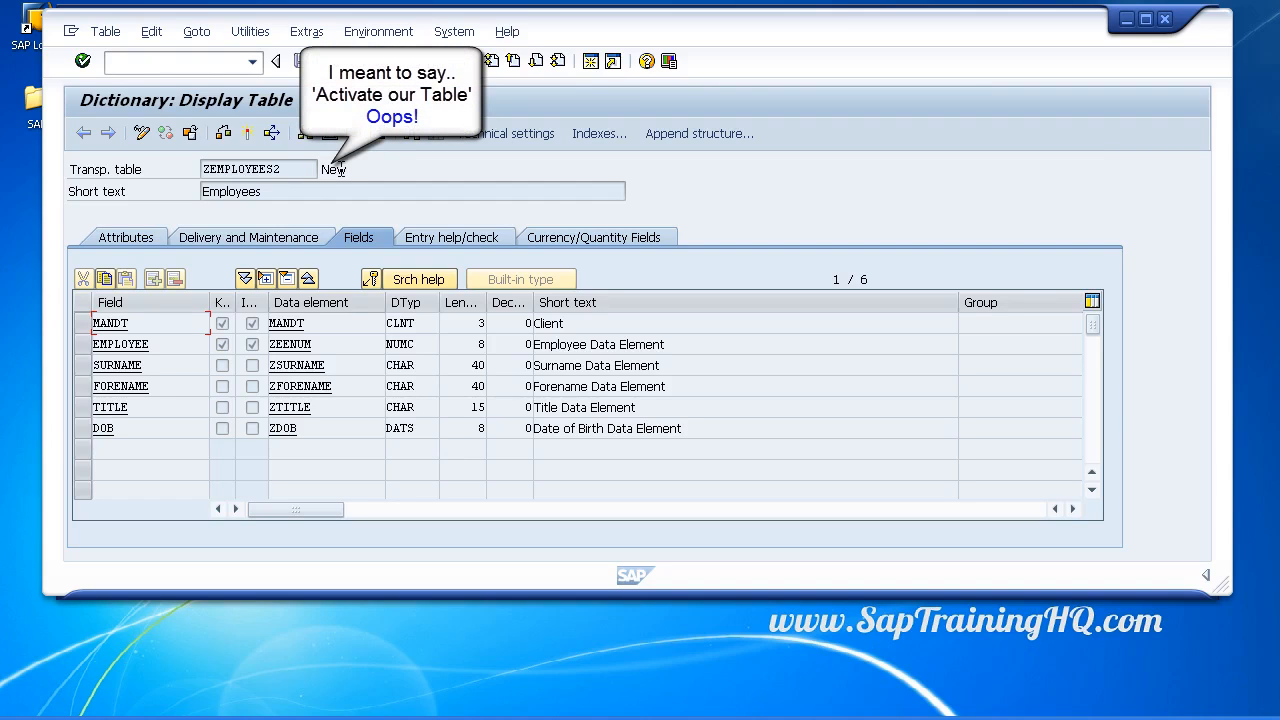
pyautogui.click(143, 134)
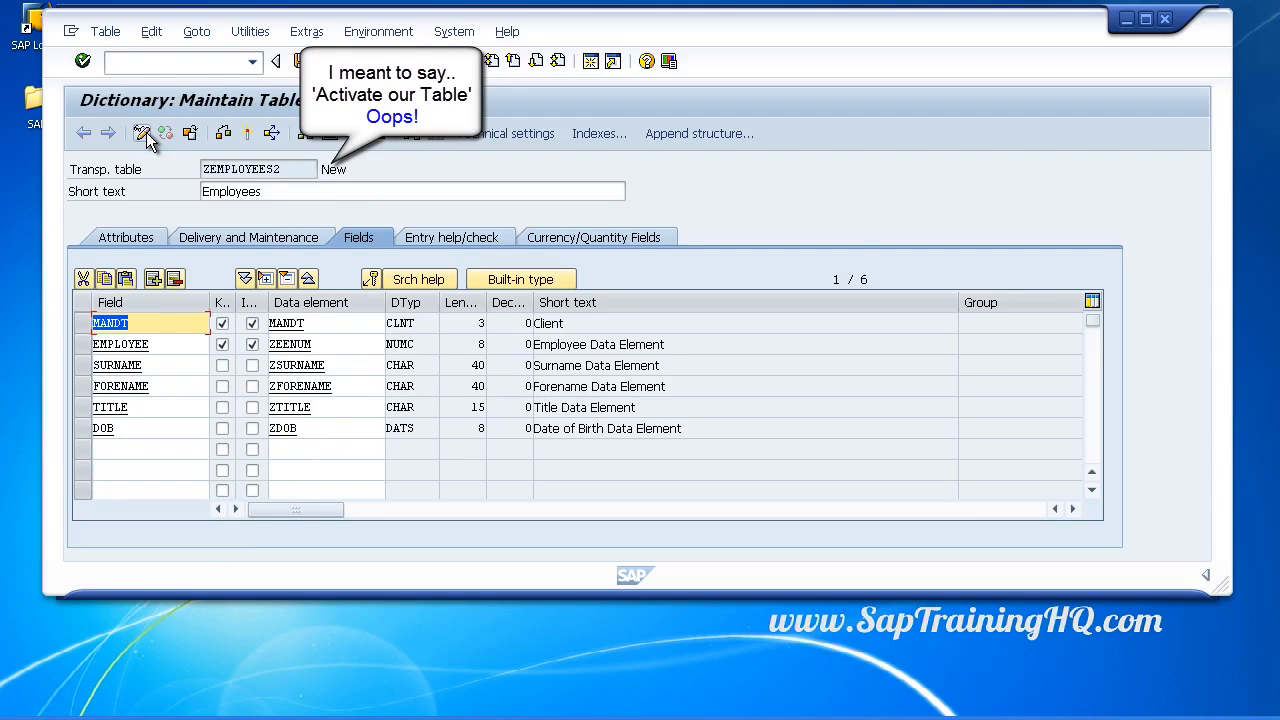
pyautogui.click(250, 133)
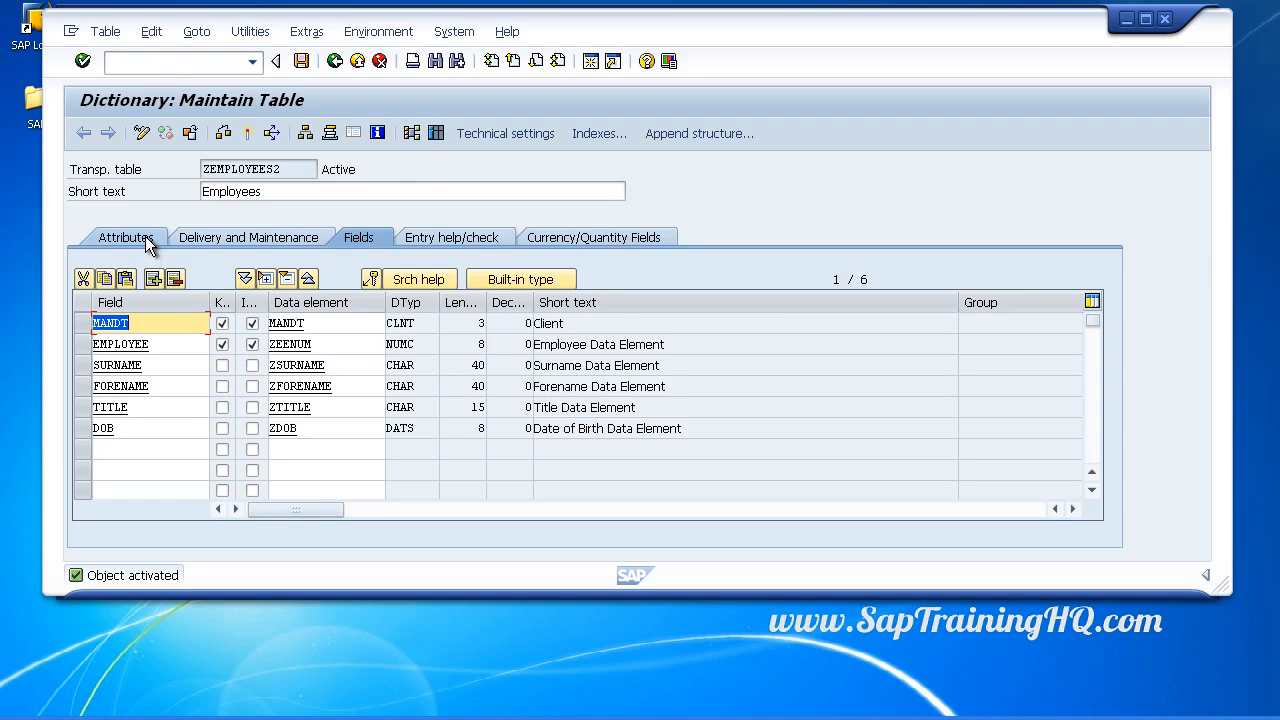
# - Query the contents of ZEMPLOYEES2 without selection criteria and return to the table definition
pyautogui.click(436, 133)
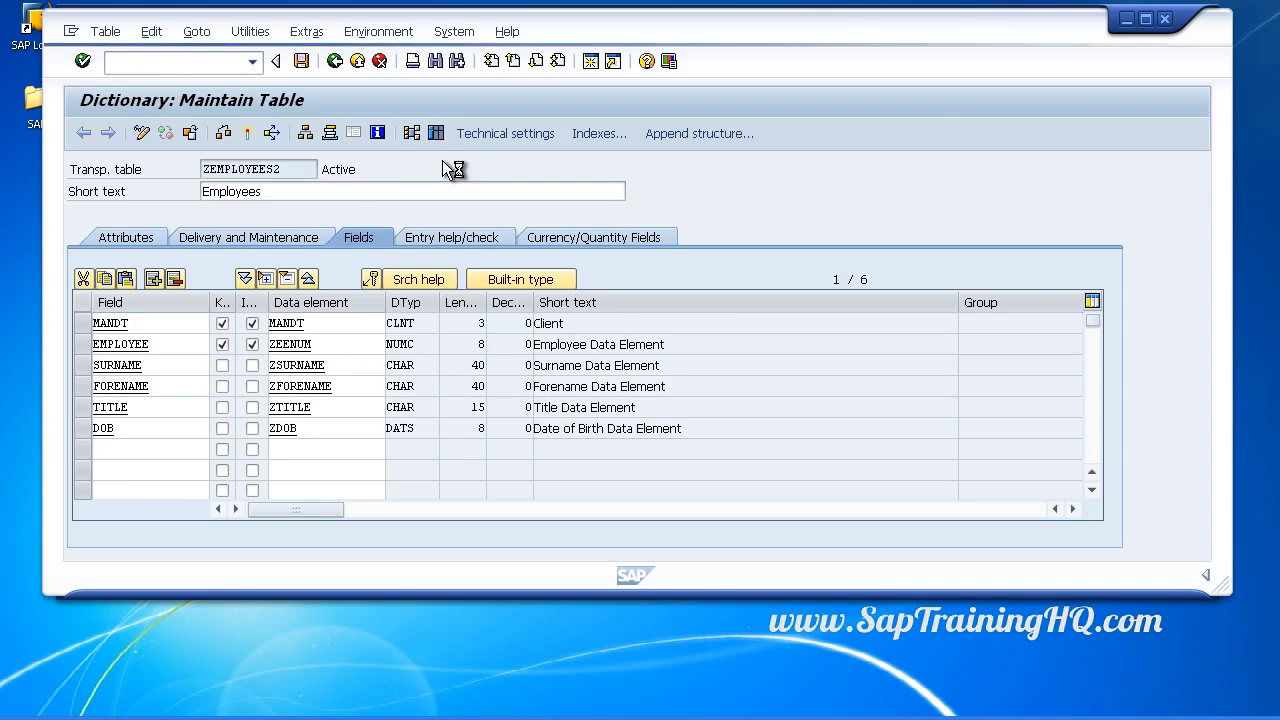
pyautogui.click(439, 133)
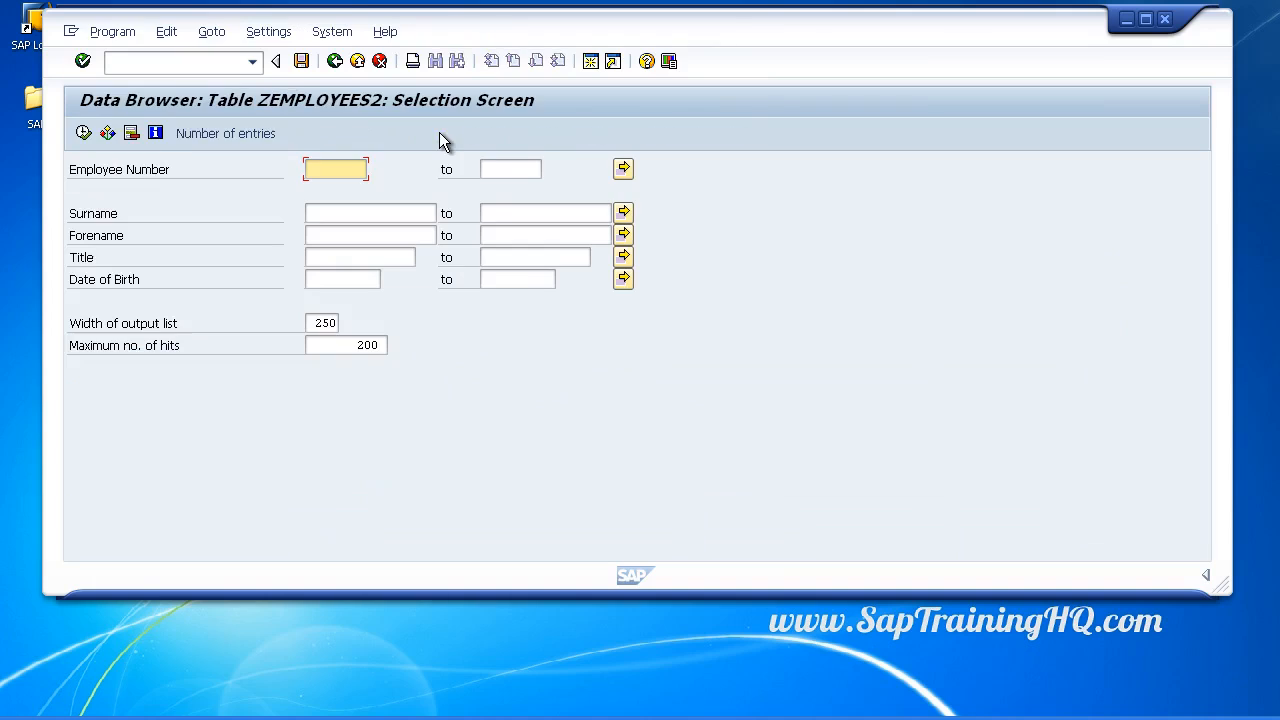
pyautogui.click(82, 133)
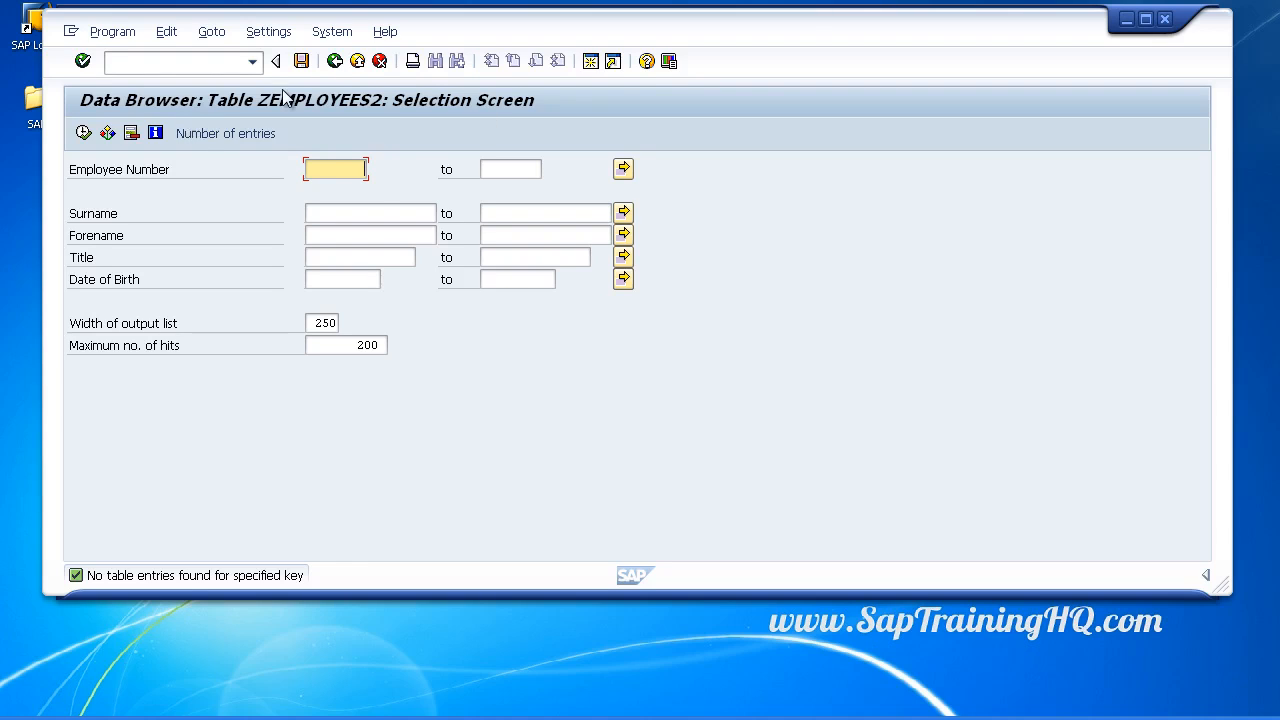
pyautogui.click(335, 62)
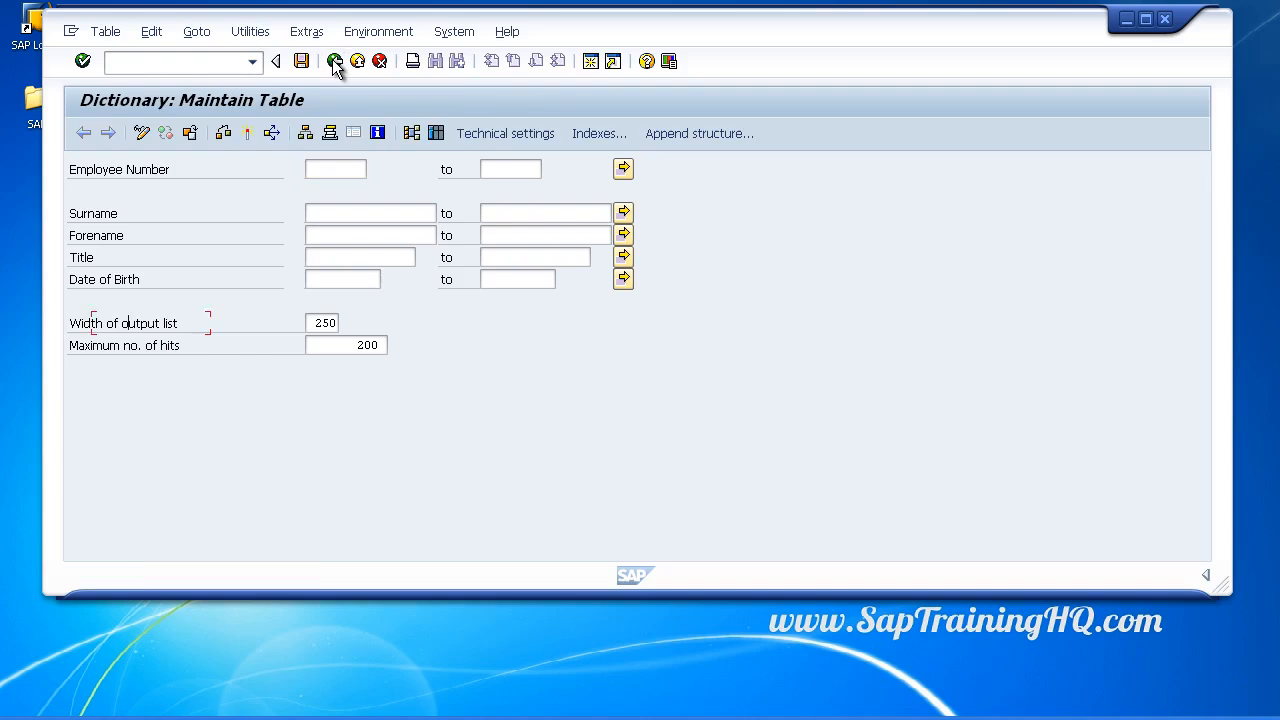
# - Start creating an entry in ZEMPLOYEES2 and fill in the employee number, surname, forename and title Mr
pyautogui.click(250, 32)
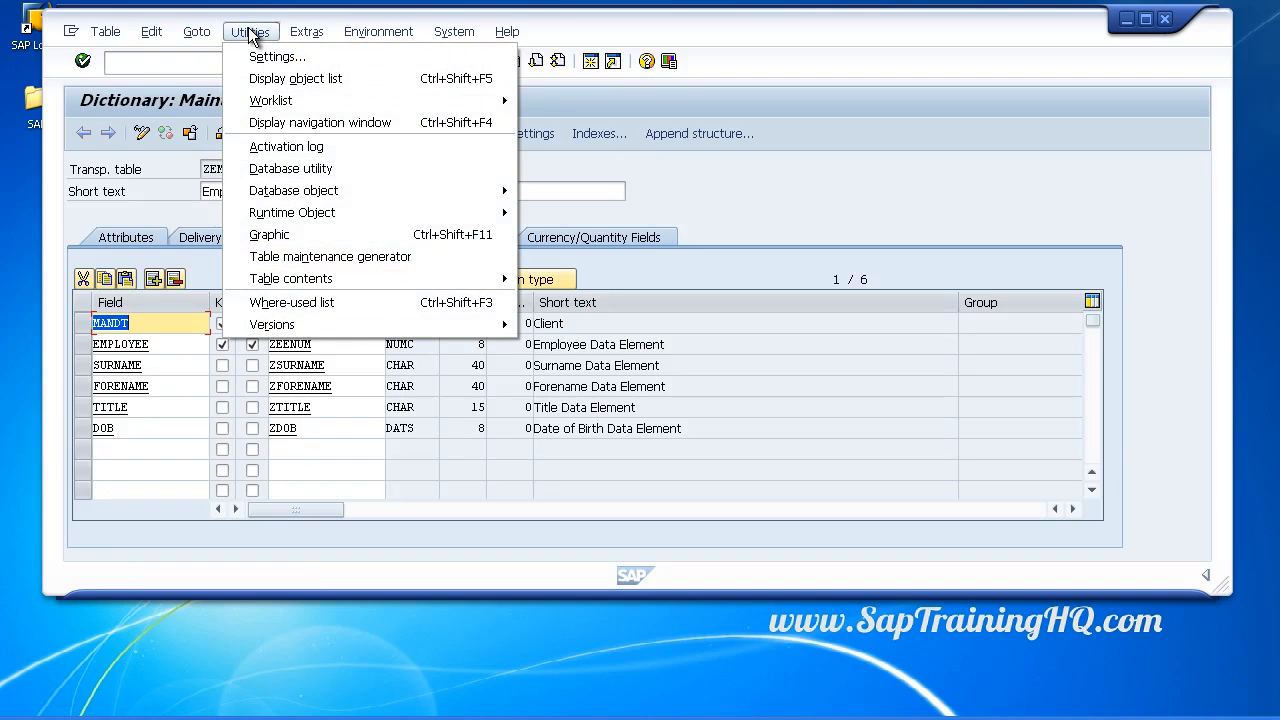
pyautogui.moveTo(508, 285)
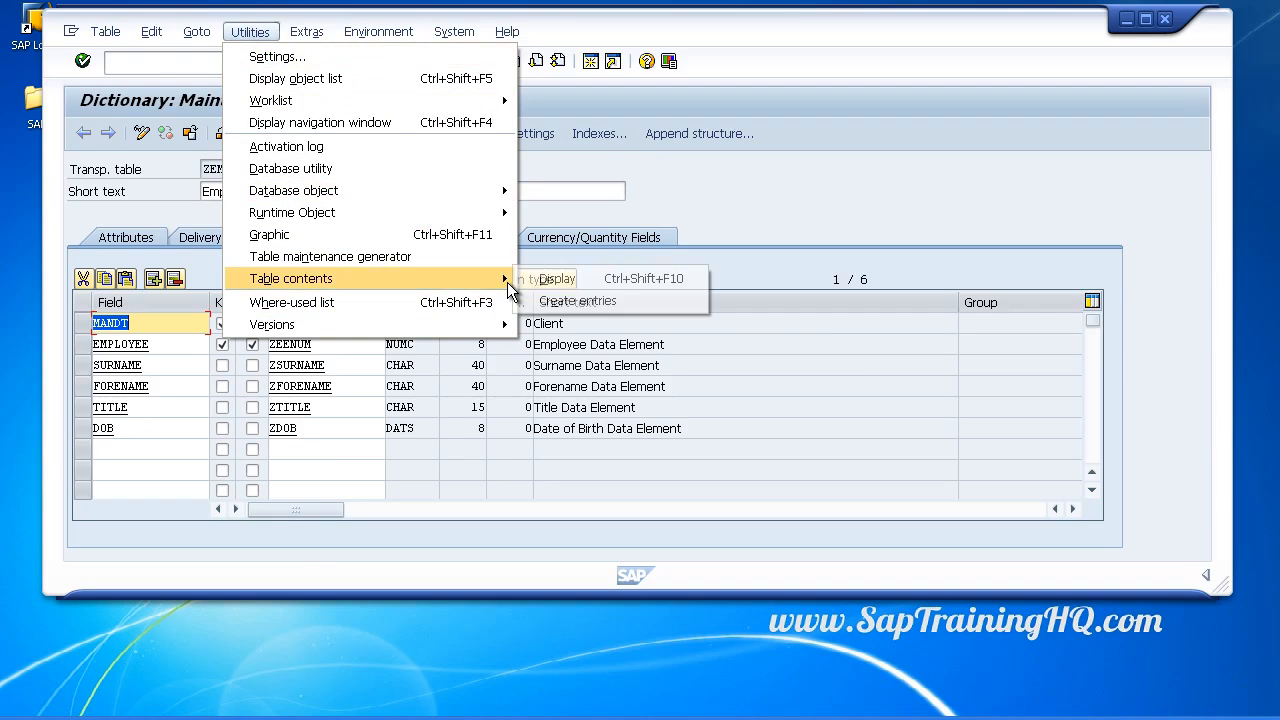
pyautogui.click(582, 300)
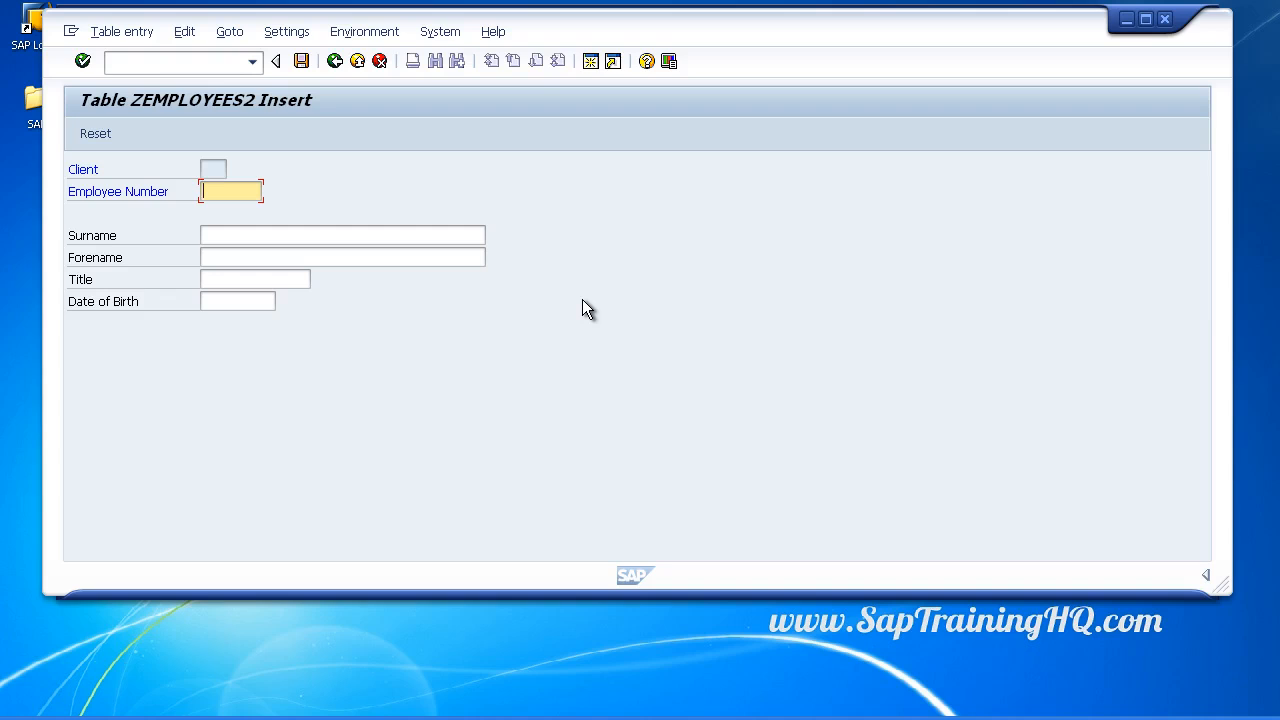
pyautogui.write('10000001')
pyautogui.press('Tab')
pyautogui.write('Smith')
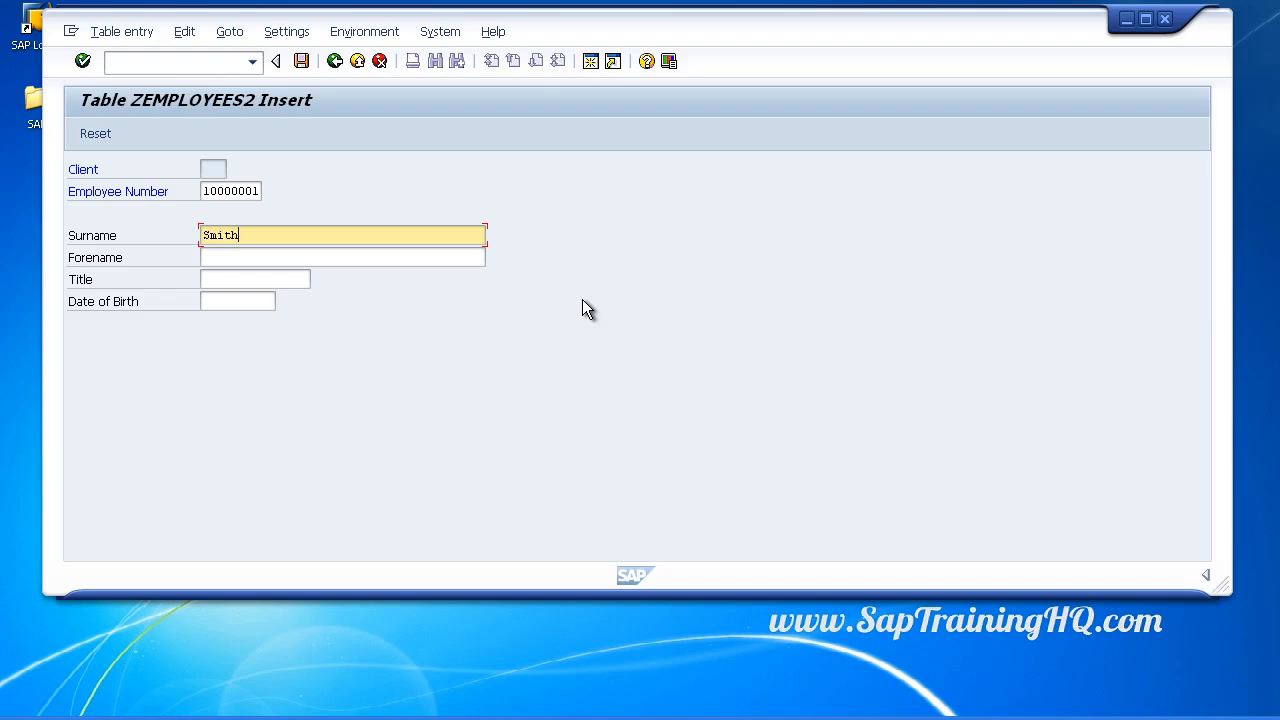
pyautogui.press('Tab')
pyautogui.write('Paul')
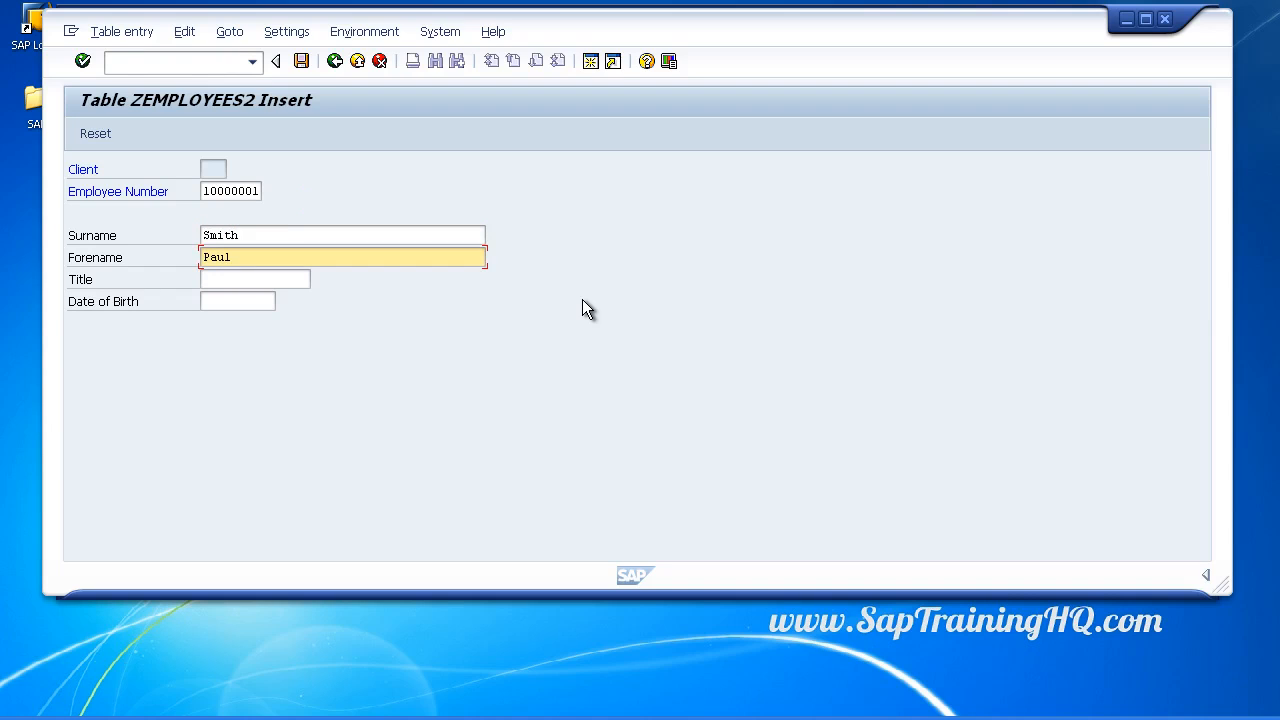
pyautogui.press('Tab')
pyautogui.write('Mr')
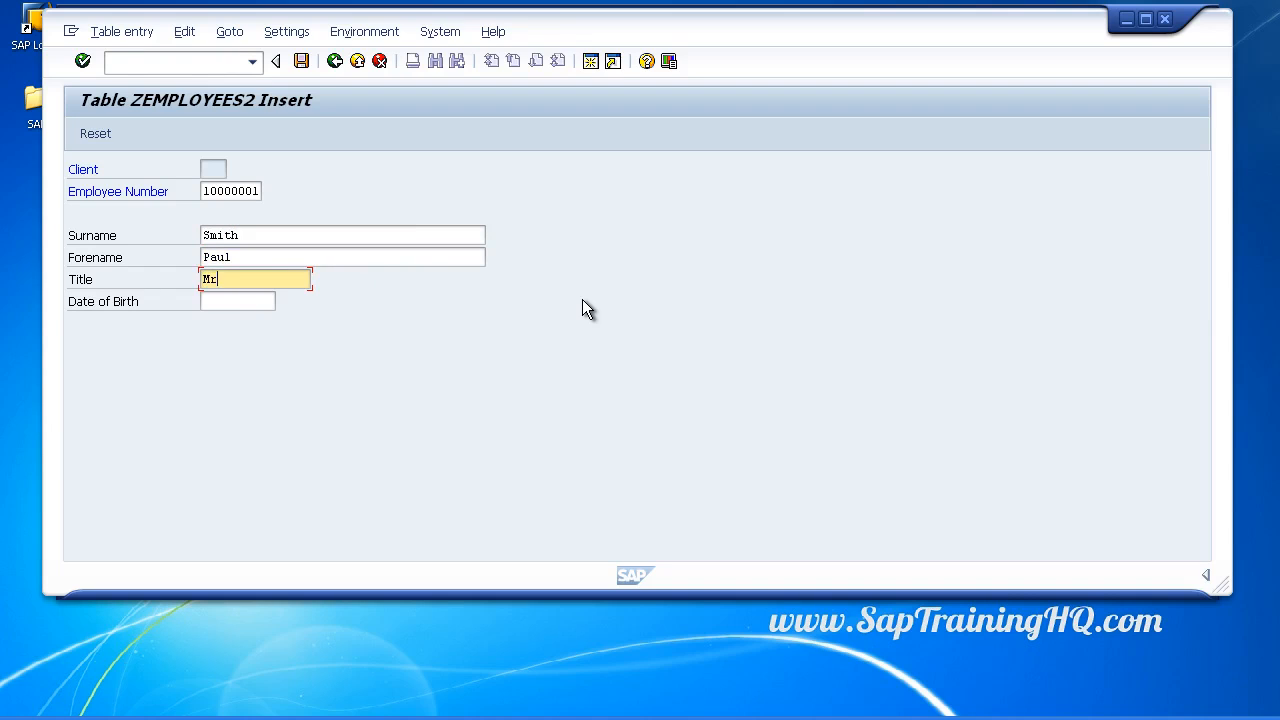
# - Pick a date of birth from the calendar, correct its month and year, and save the first employee record
pyautogui.press('Tab')
pyautogui.write('01')
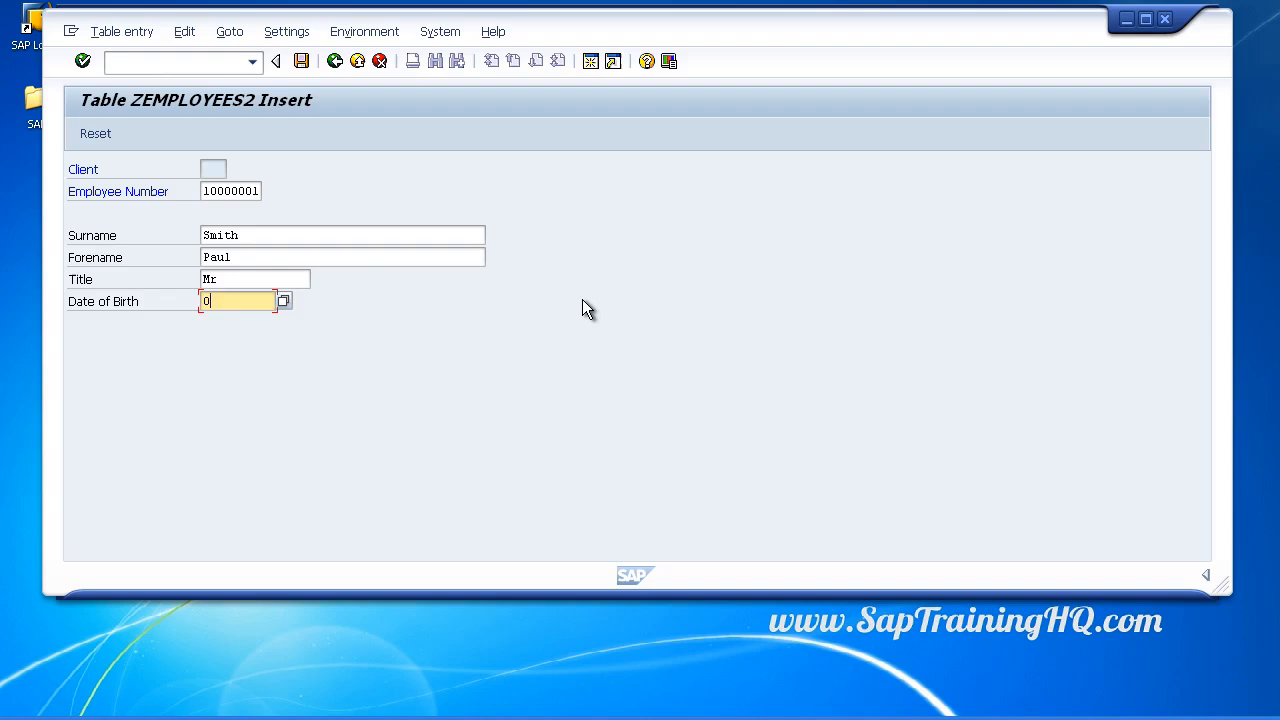
pyautogui.press('F4')
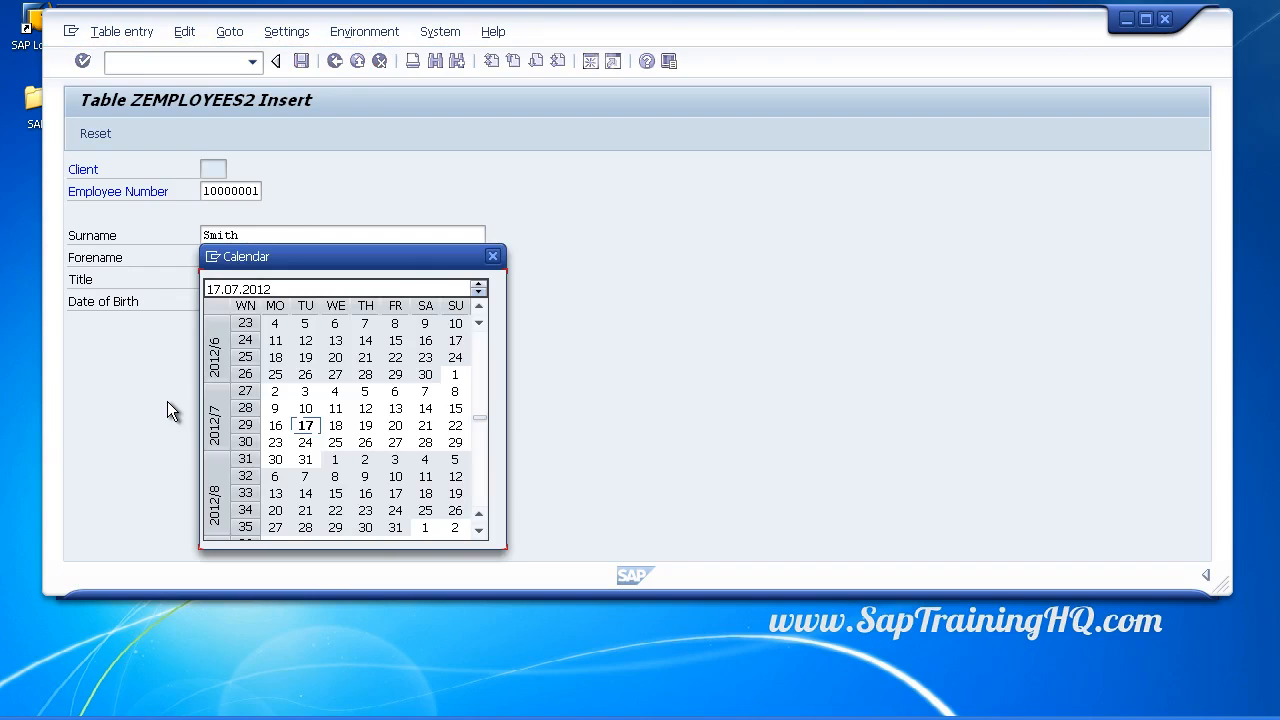
pyautogui.doubleClick(306, 425)
pyautogui.click(237, 300)
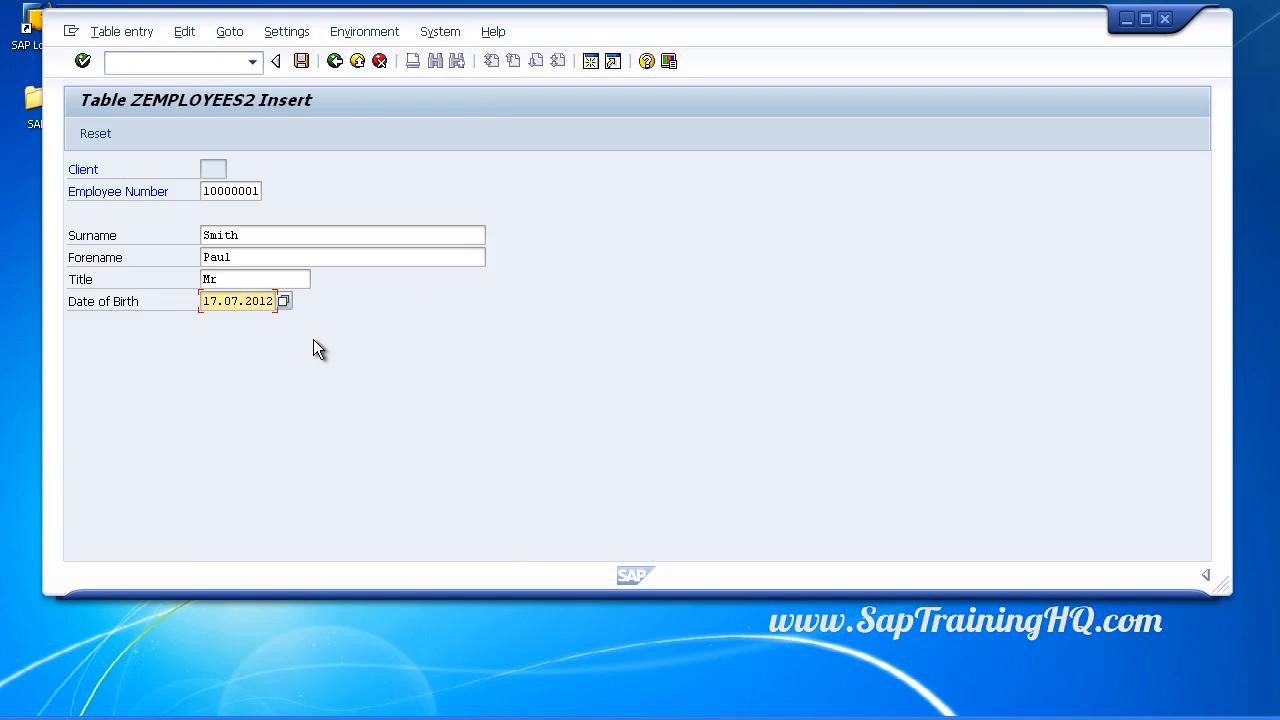
pyautogui.write('1')
pyautogui.press('Right')
pyautogui.hotkey('shift', 'Right')
pyautogui.hotkey('shift', 'Right')
pyautogui.write('80')
pyautogui.press('Left')
pyautogui.hotkey('shift', 'Right')
pyautogui.hotkey('shift', 'Right')
pyautogui.write('19')
pyautogui.click(301, 61)
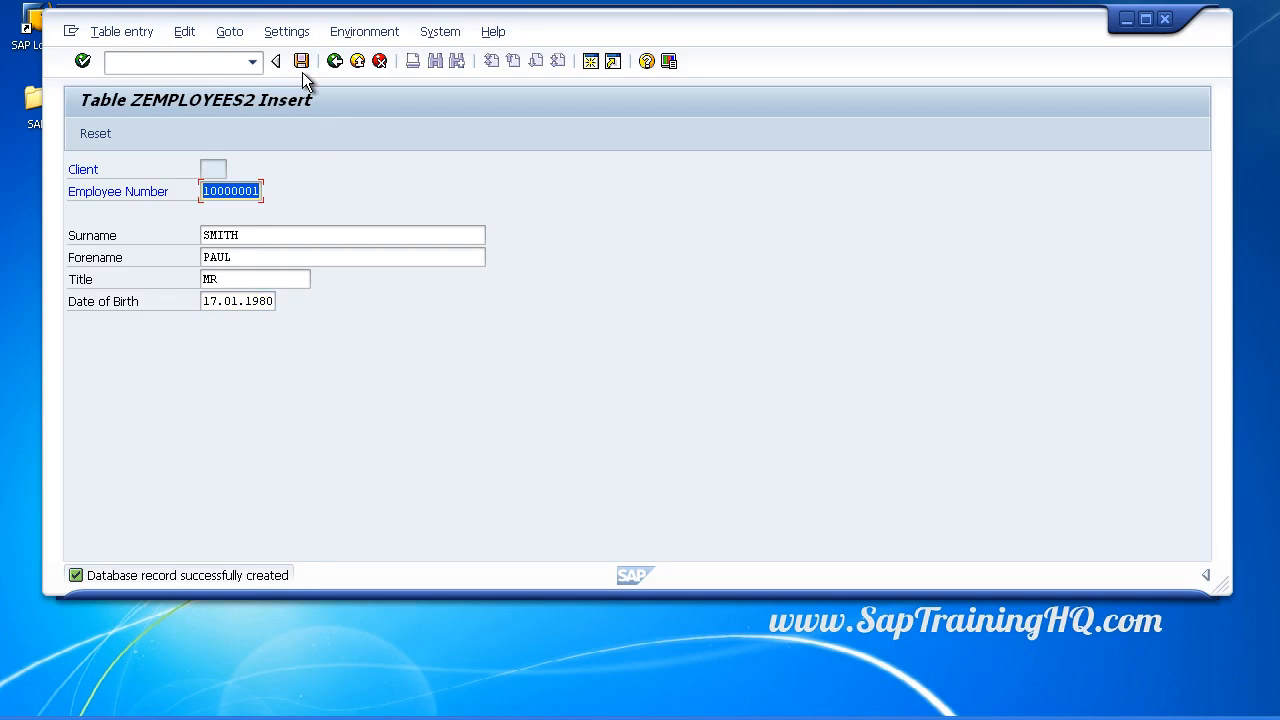
# - Reset the entry form and fill in the second employee's number, surname and forename
pyautogui.click(95, 133)
pyautogui.write('1000000')
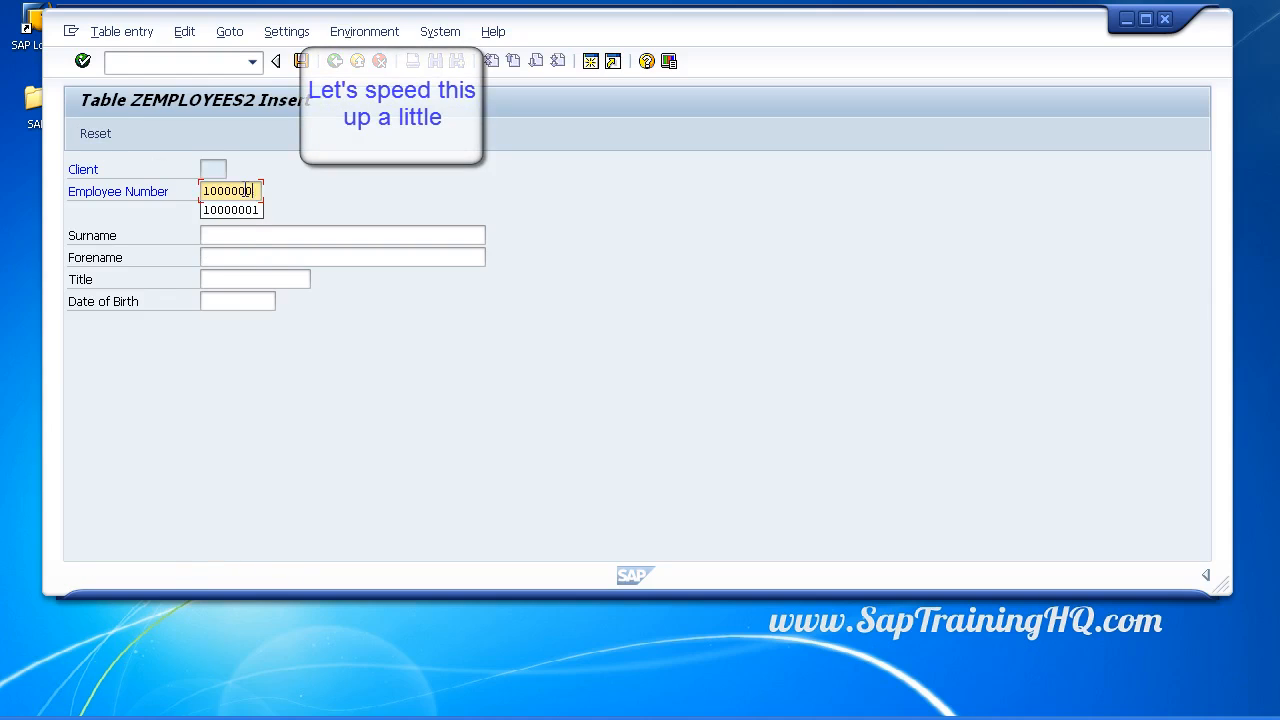
pyautogui.write('2')
pyautogui.click(254, 235)
pyautogui.write('BROWN')
pyautogui.press('Tab')
pyautogui.write('IAN')
pyautogui.press('Tab')
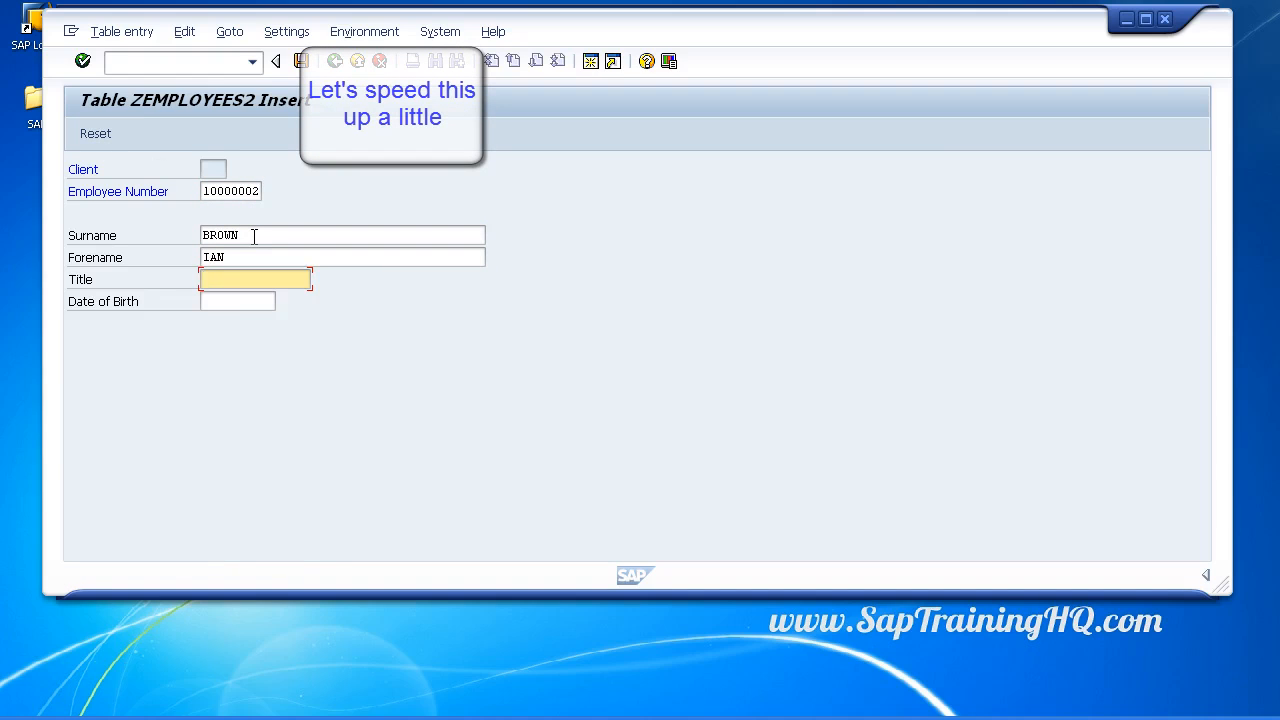
# - Set the second employee's title to DR, enter the date of birth and save the record
pyautogui.write('DR')
pyautogui.press('Tab')
pyautogui.write('15071966')
pyautogui.press('Return')
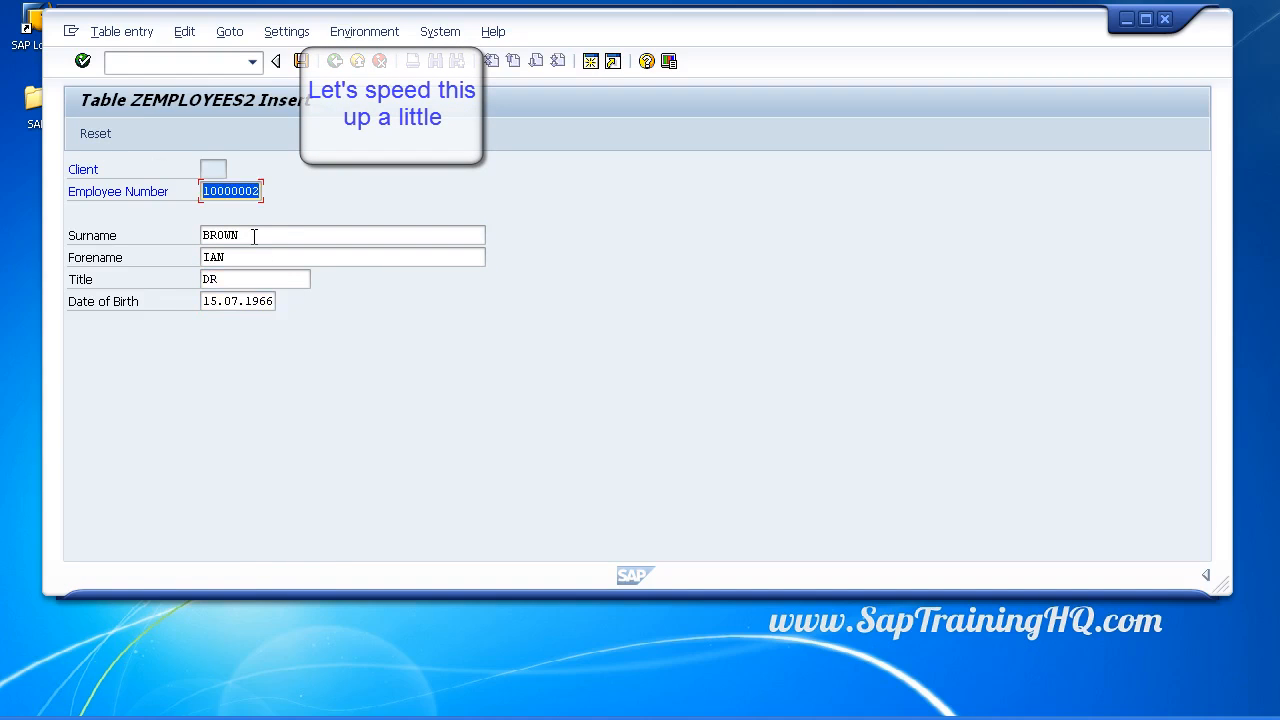
pyautogui.hotkey('ctrl', 's')
# - Overwrite the employee number, surname and forename with the third employee's details
pyautogui.write('10000003')
pyautogui.press('Tab')
pyautogui.write('WILLIAMS')
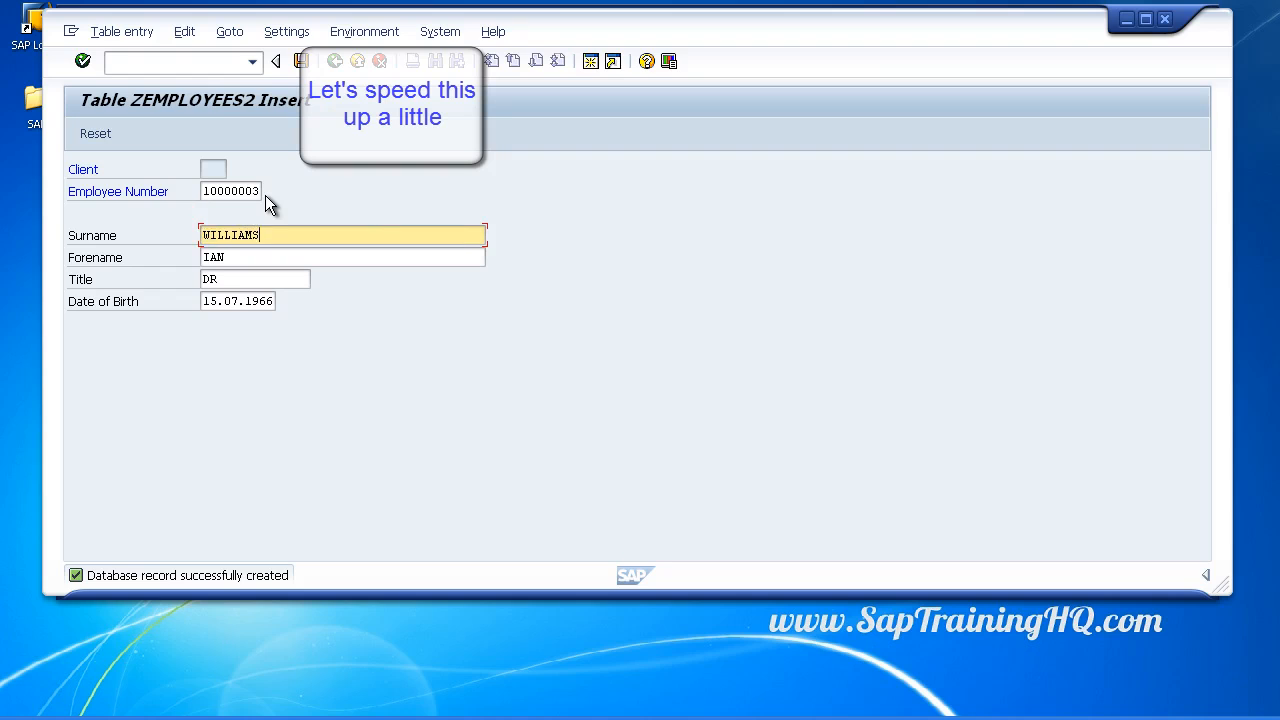
pyautogui.press('Tab')
pyautogui.write('SARAH')
# - Complete the third employee record with title MRS and a date of birth, save it and return to the table definition
pyautogui.press('Tab')
pyautogui.write('MRS')
pyautogui.press('Tab')
pyautogui.write('15.07.1971')
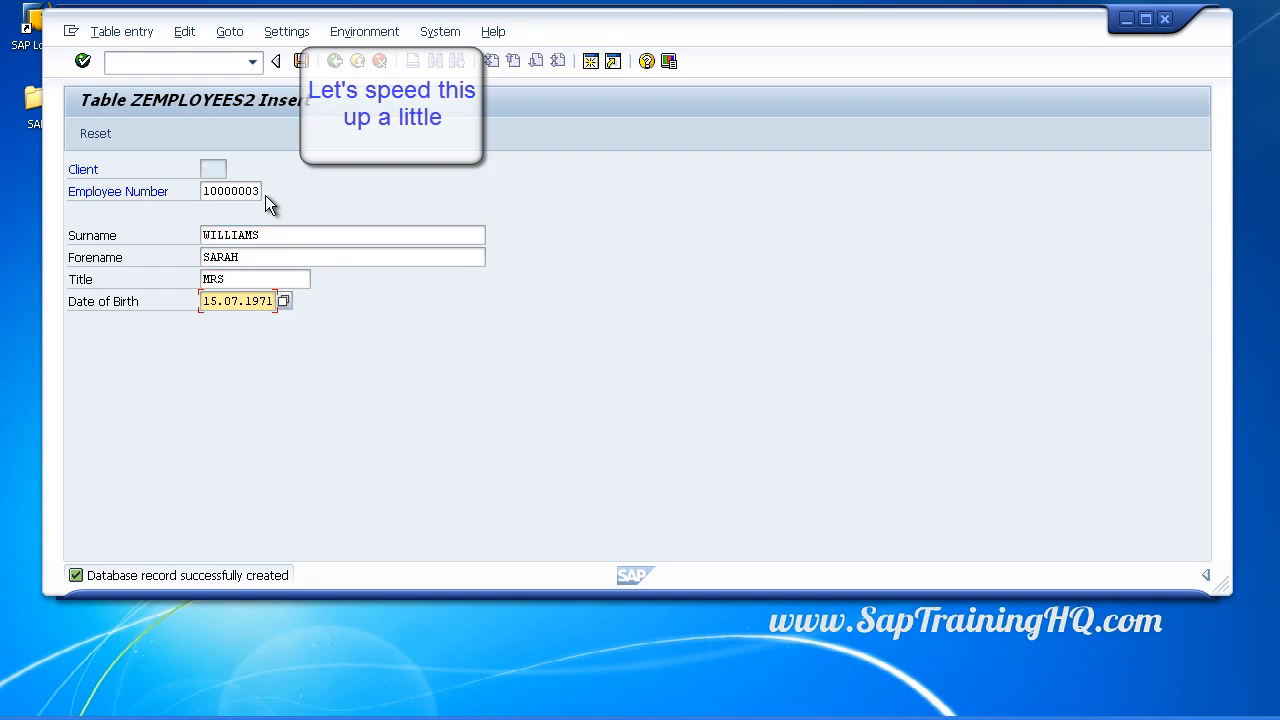
pyautogui.write('11.09.1971')
pyautogui.press('Return')
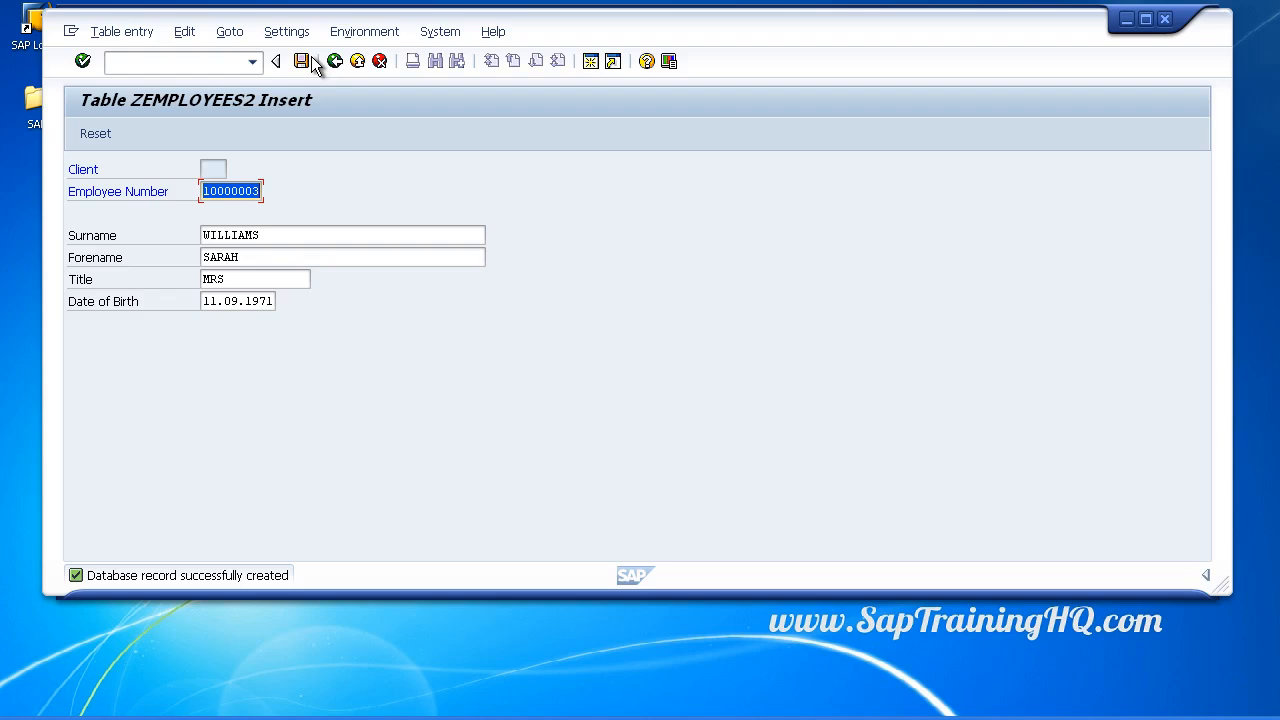
pyautogui.click(335, 62)
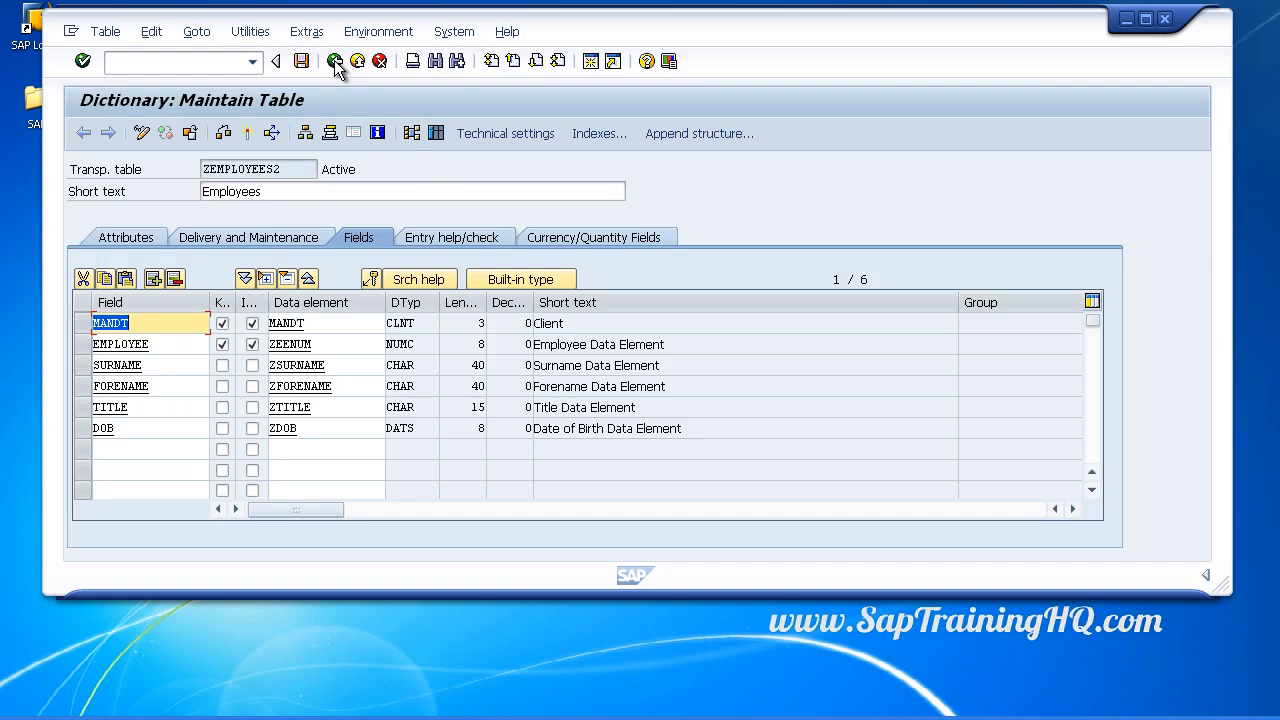
# - Check the number of entries in ZEMPLOYEES2, list its records without selection criteria, and return to the table definition
pyautogui.click(437, 134)
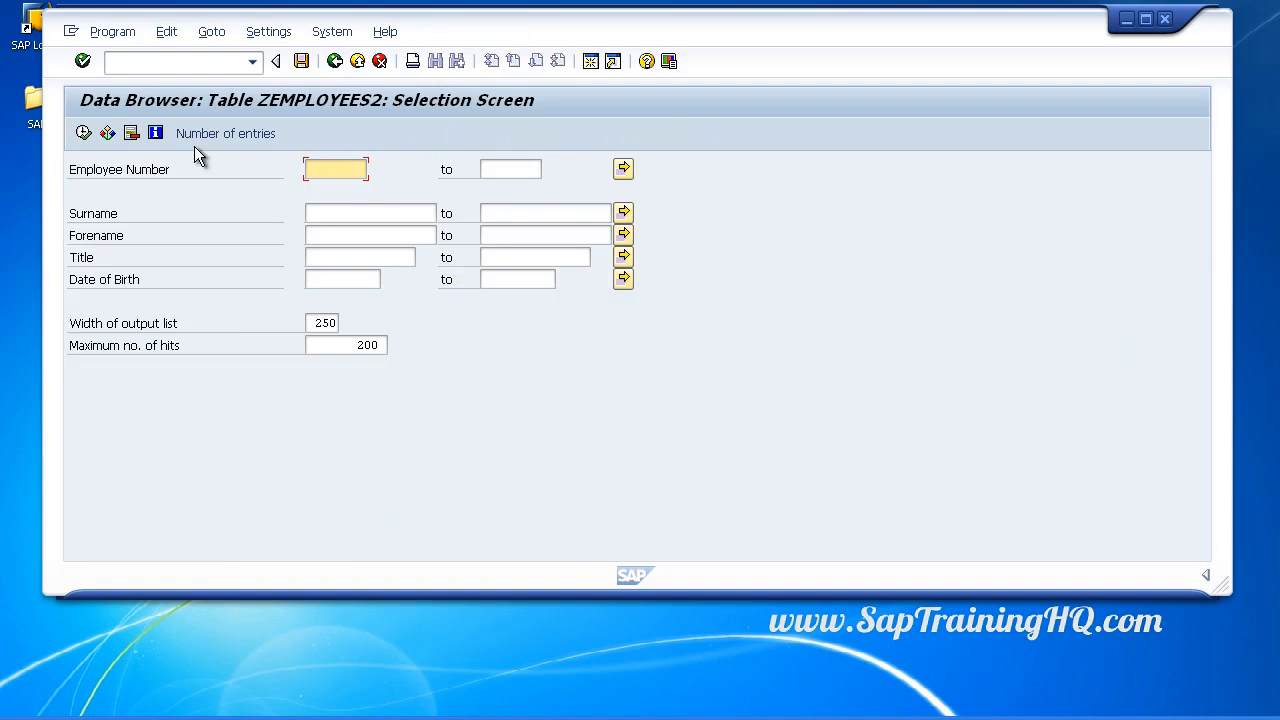
pyautogui.click(194, 133)
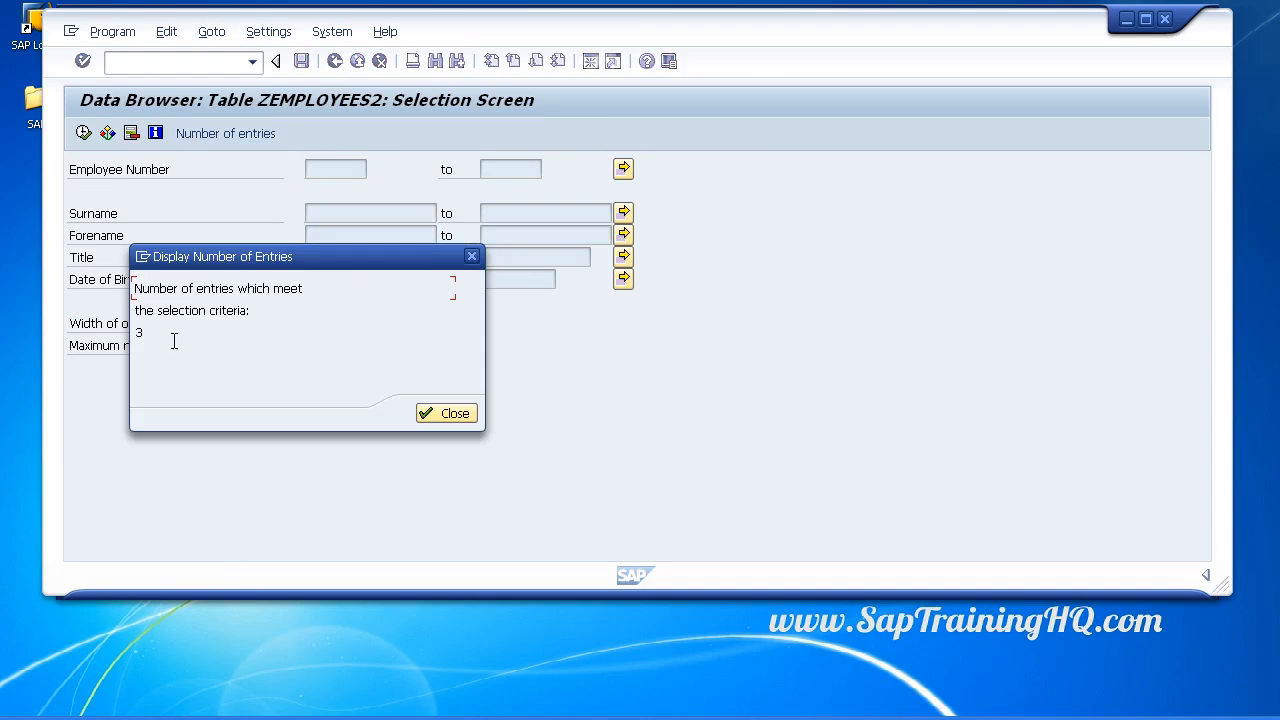
pyautogui.click(467, 413)
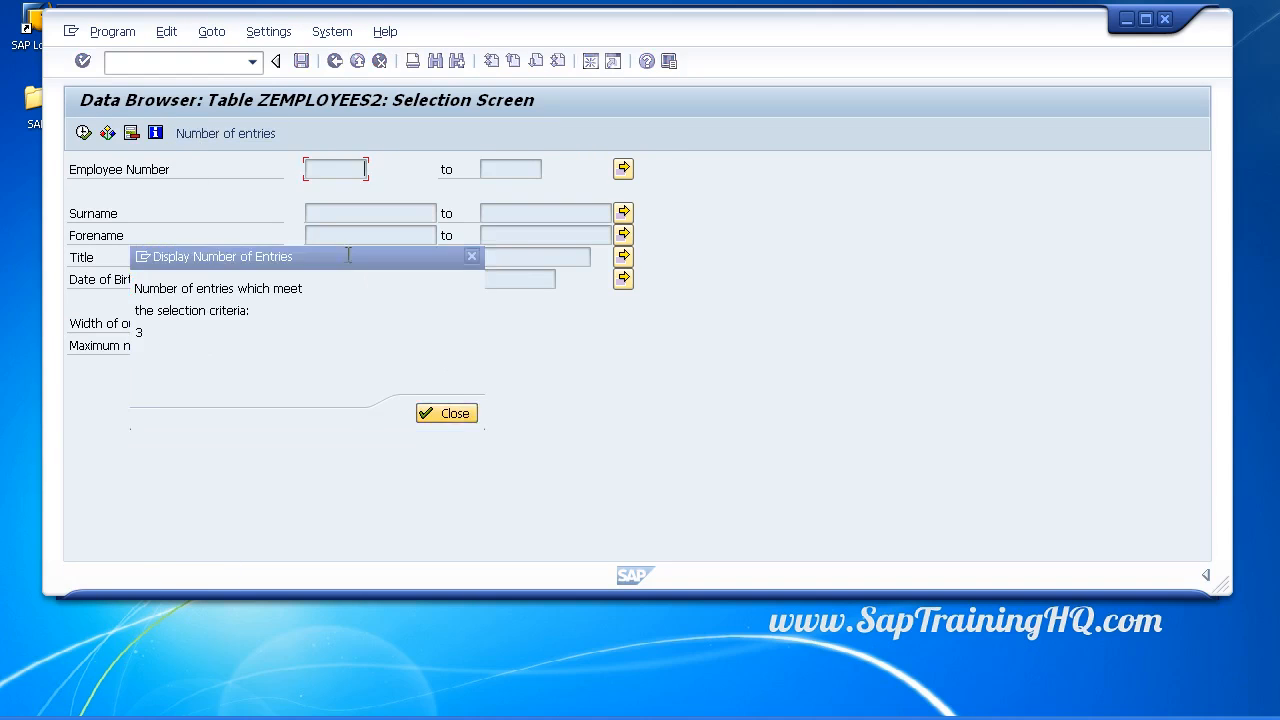
pyautogui.click(84, 134)
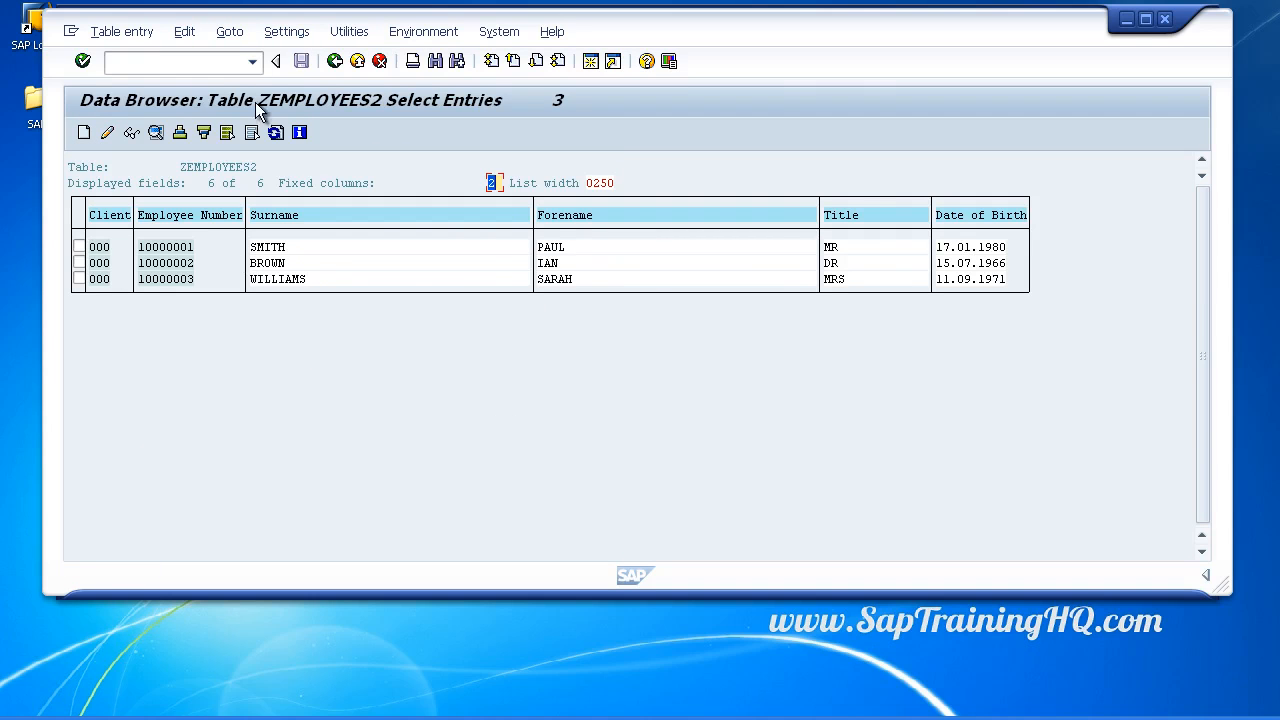
pyautogui.click(333, 61)
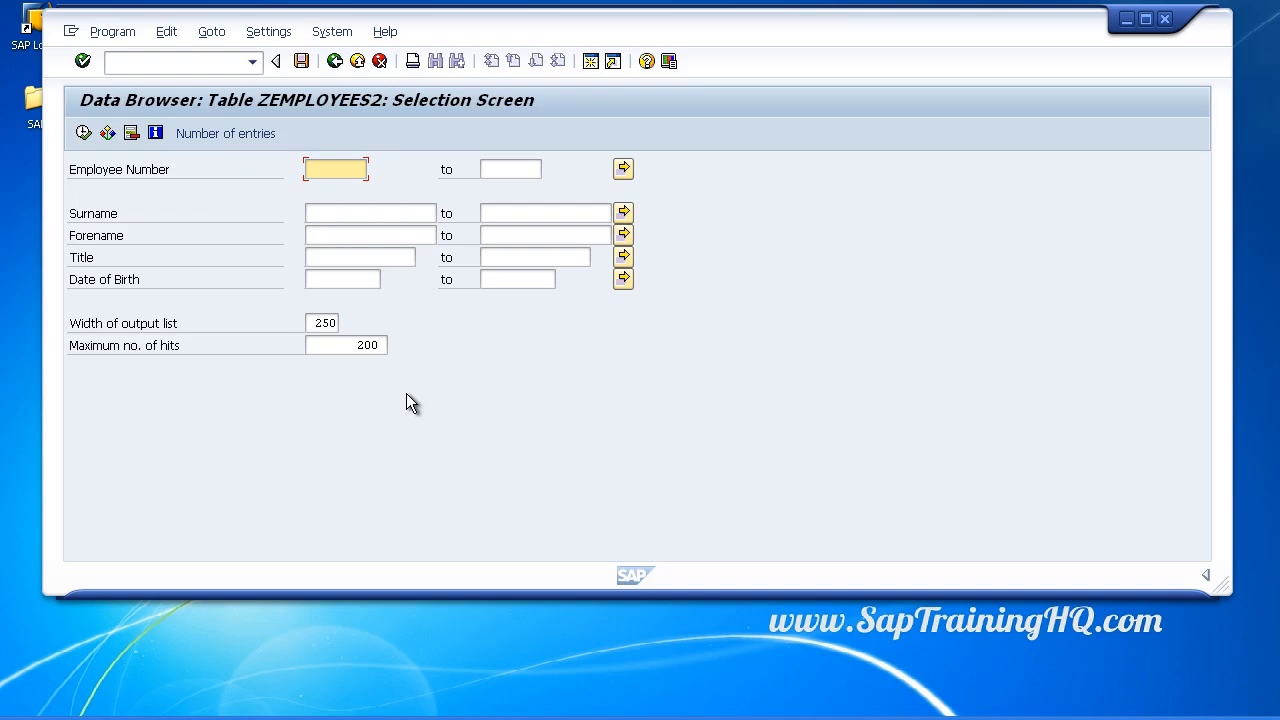
pyautogui.press('F3')
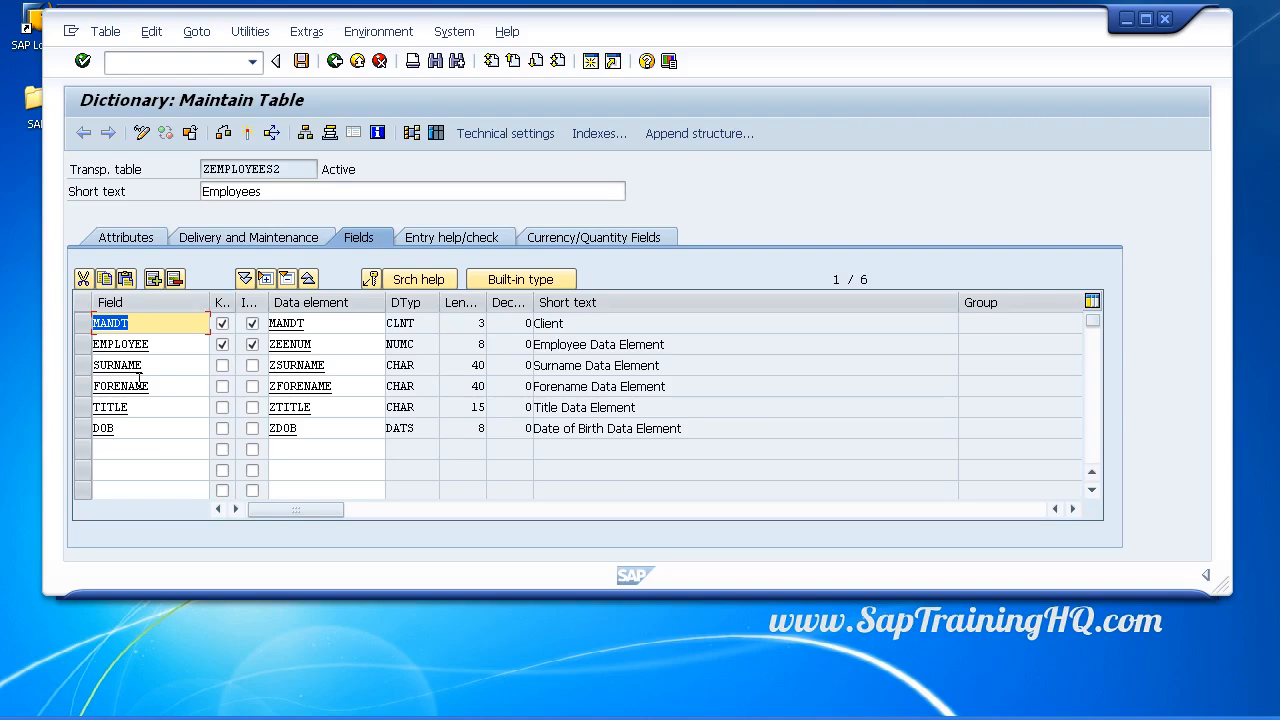
# - Add a field named INITIALS with data element ZINITIALS below the DOB field
pyautogui.click(169, 453)
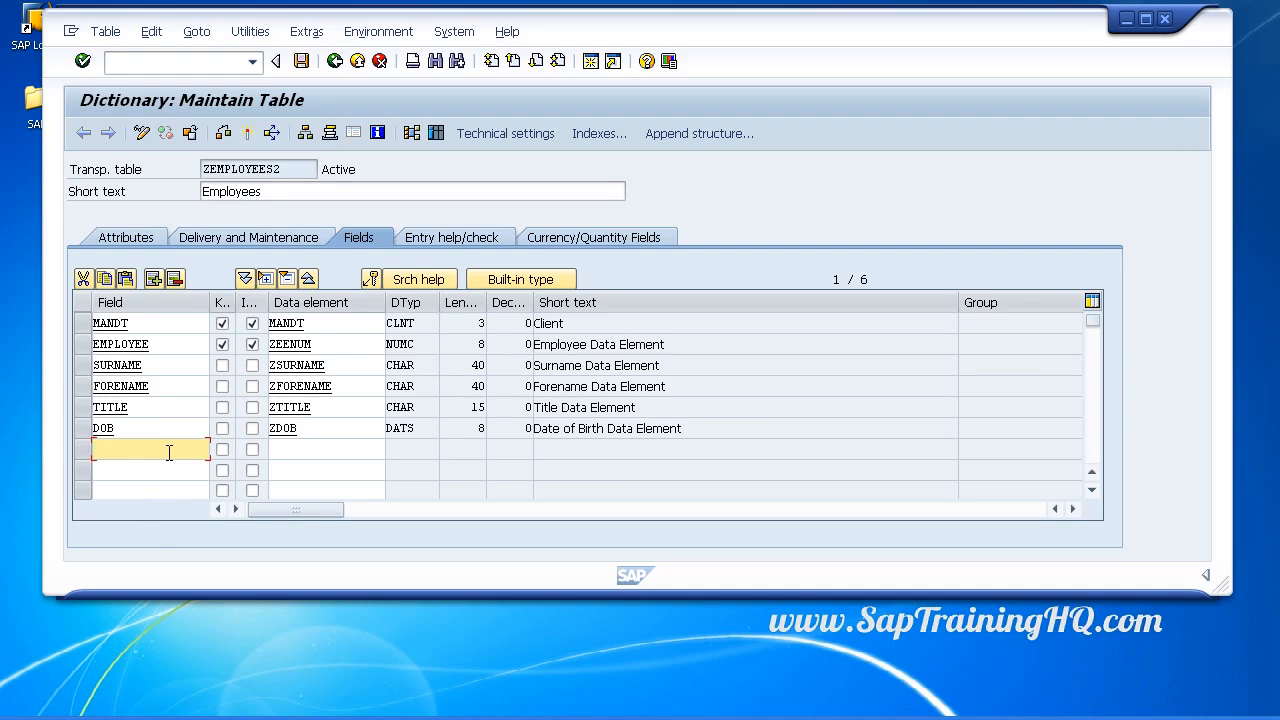
pyautogui.write('INITIALS')
pyautogui.press('Tab')
pyautogui.press('Tab')
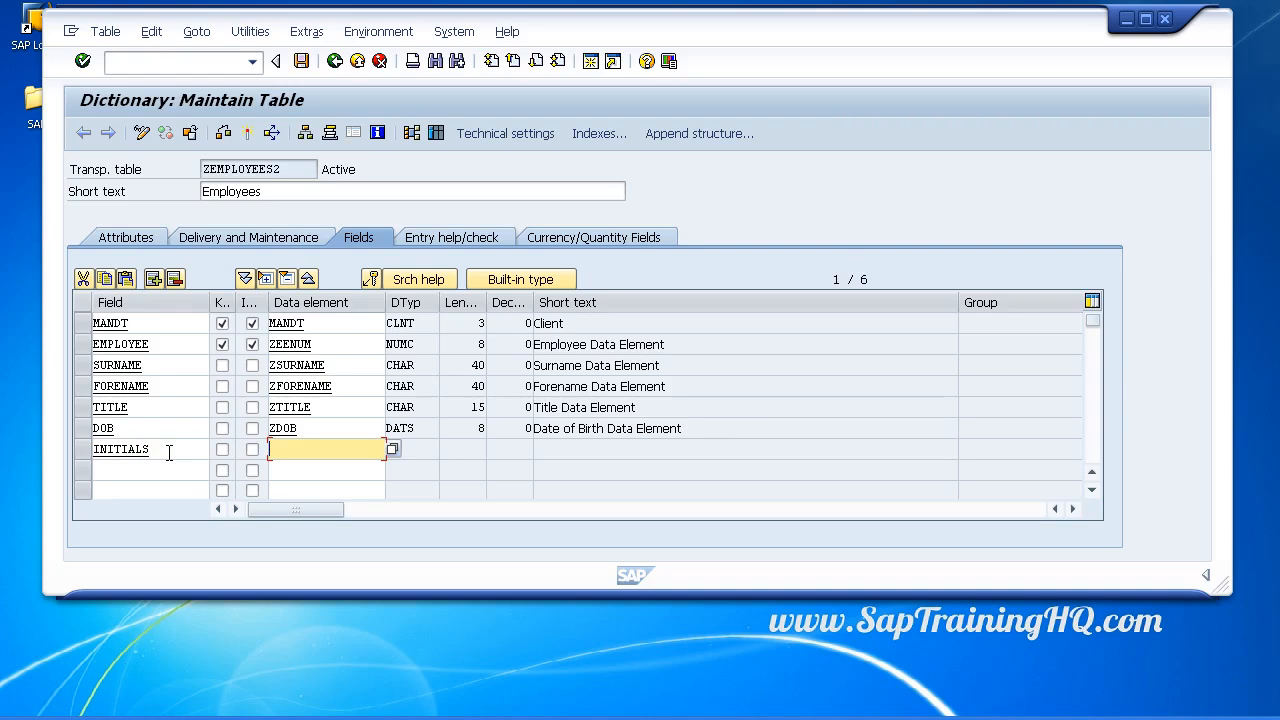
pyautogui.press('BackSpace')
pyautogui.write('INITIALS')
pyautogui.click(341, 414)
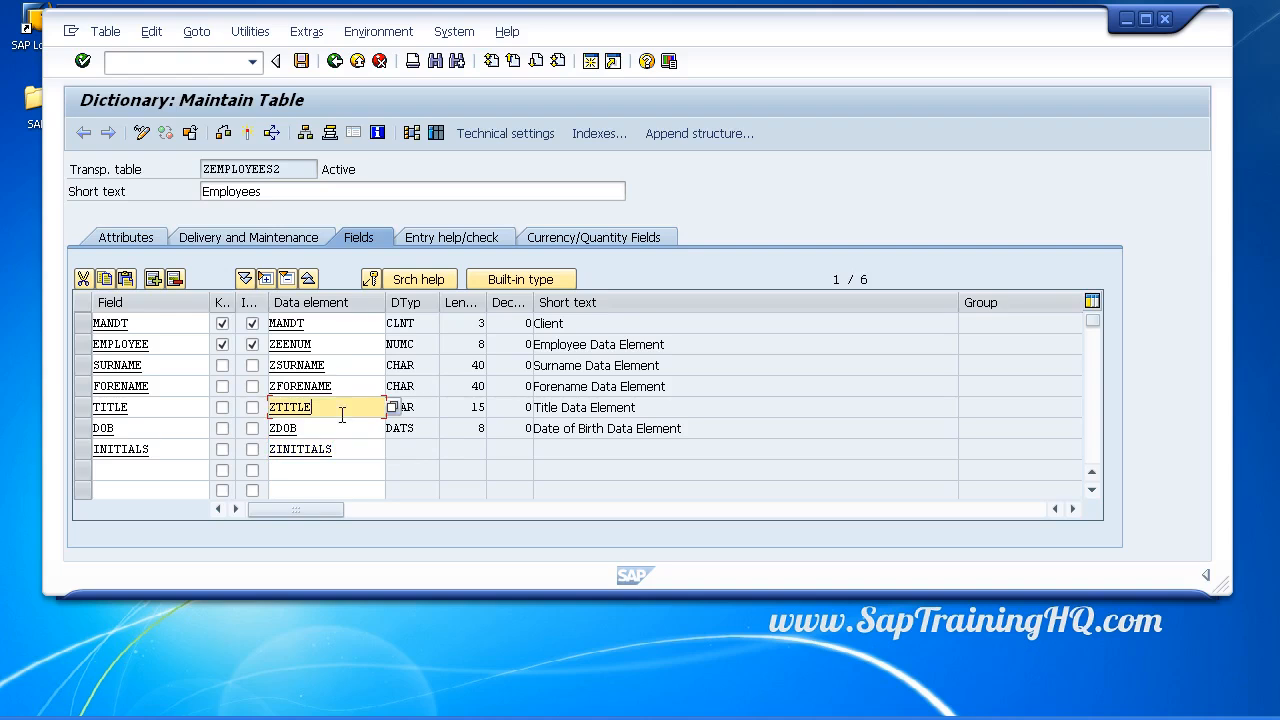
# - Save the changed table and start creating the missing data element ZINITIALS
pyautogui.doubleClick(311, 452)
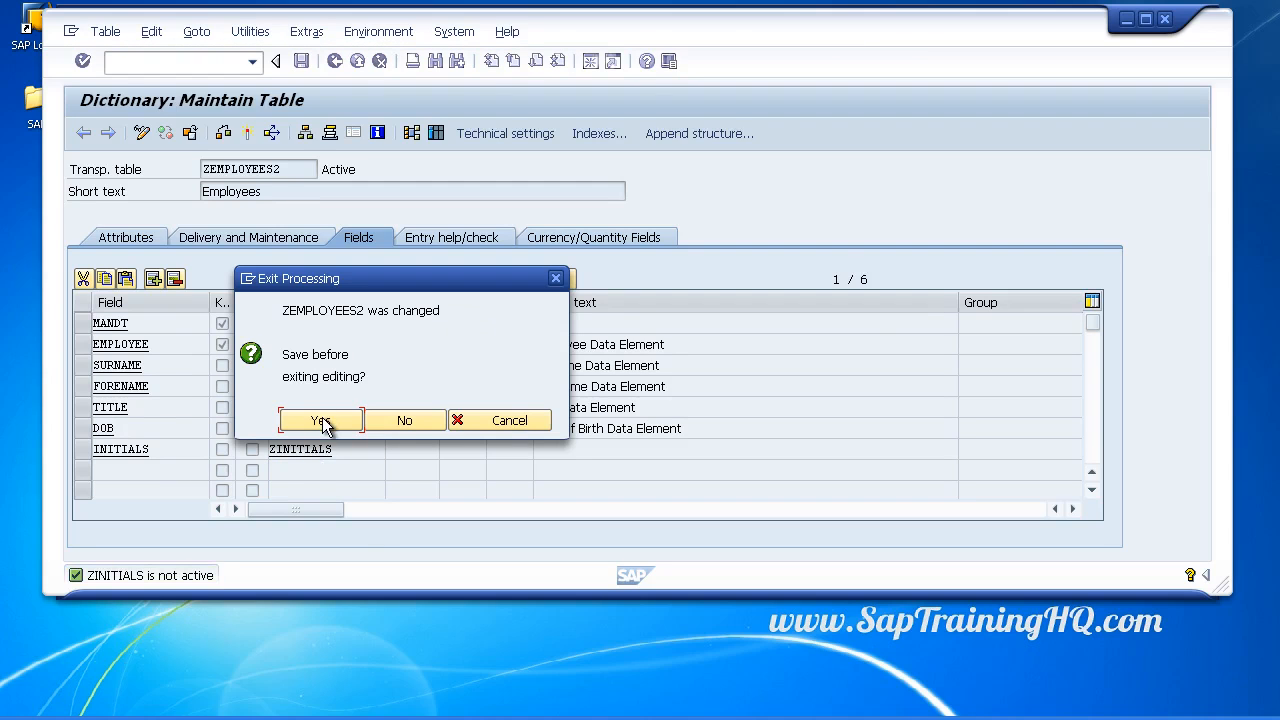
pyautogui.click(320, 421)
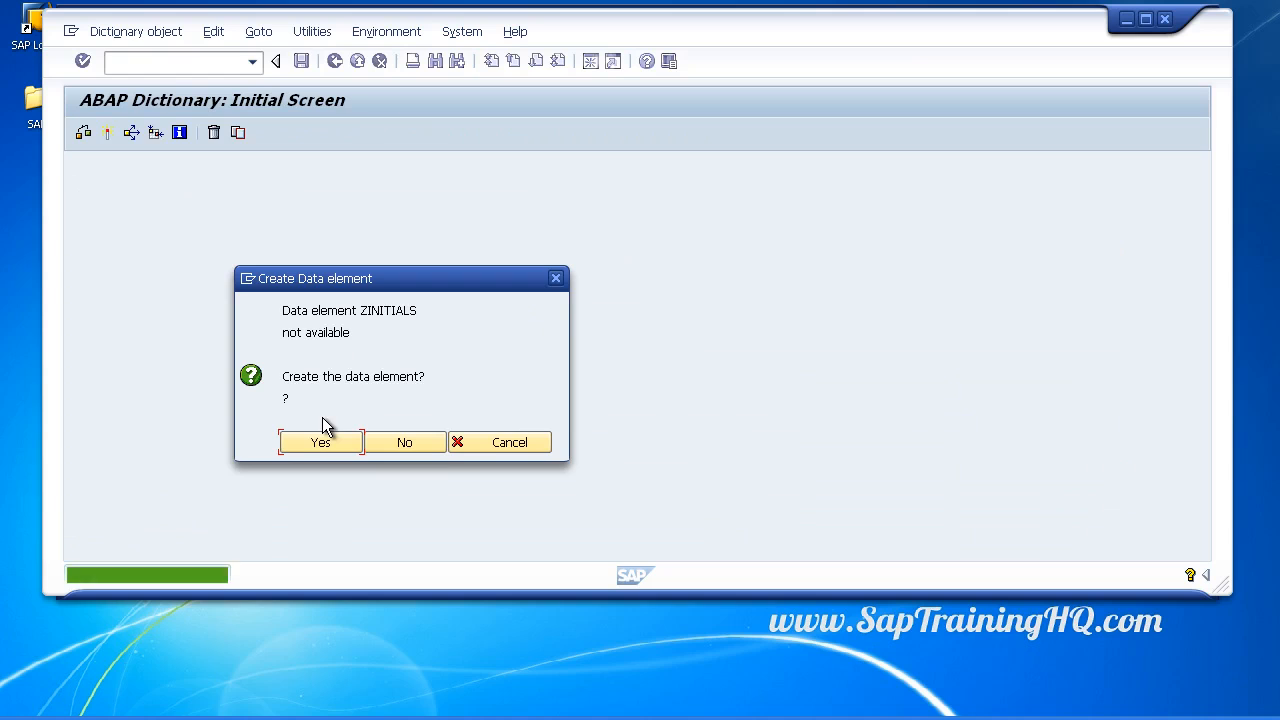
pyautogui.click(300, 443)
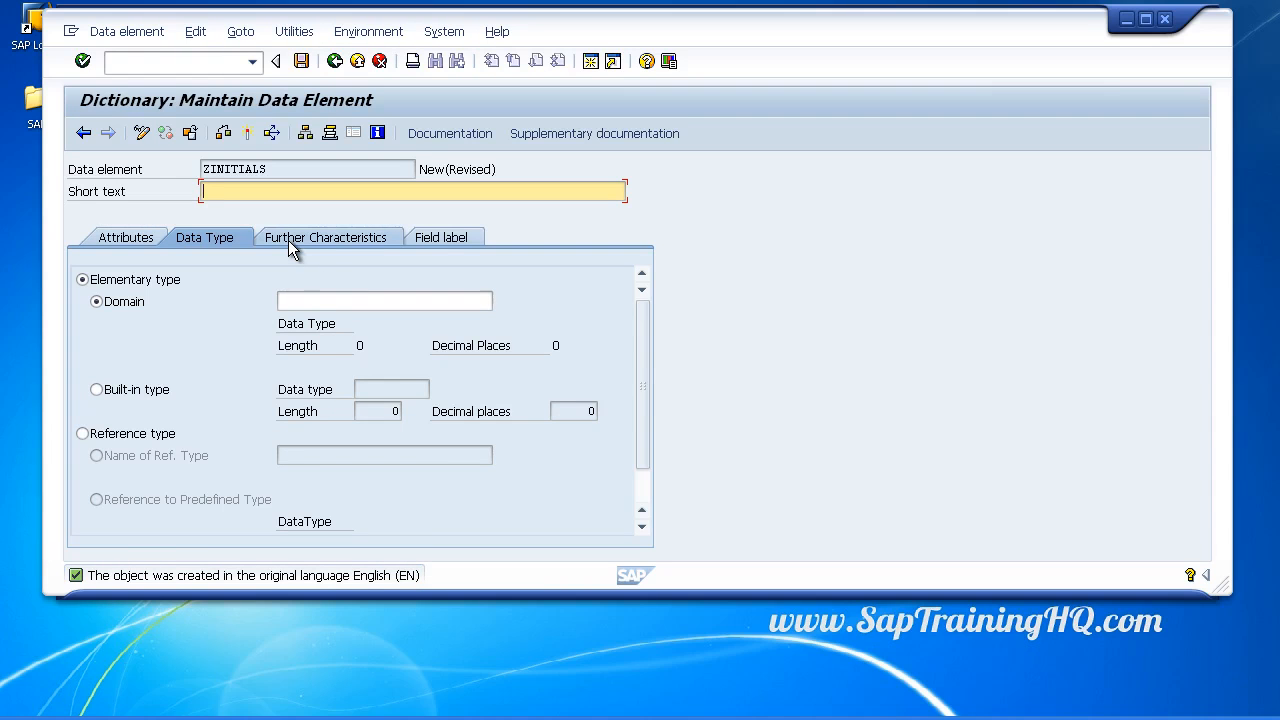
# - Give the ZINITIALS data element the short text Initials and assign the domain CHAR03
pyautogui.write('Initials')
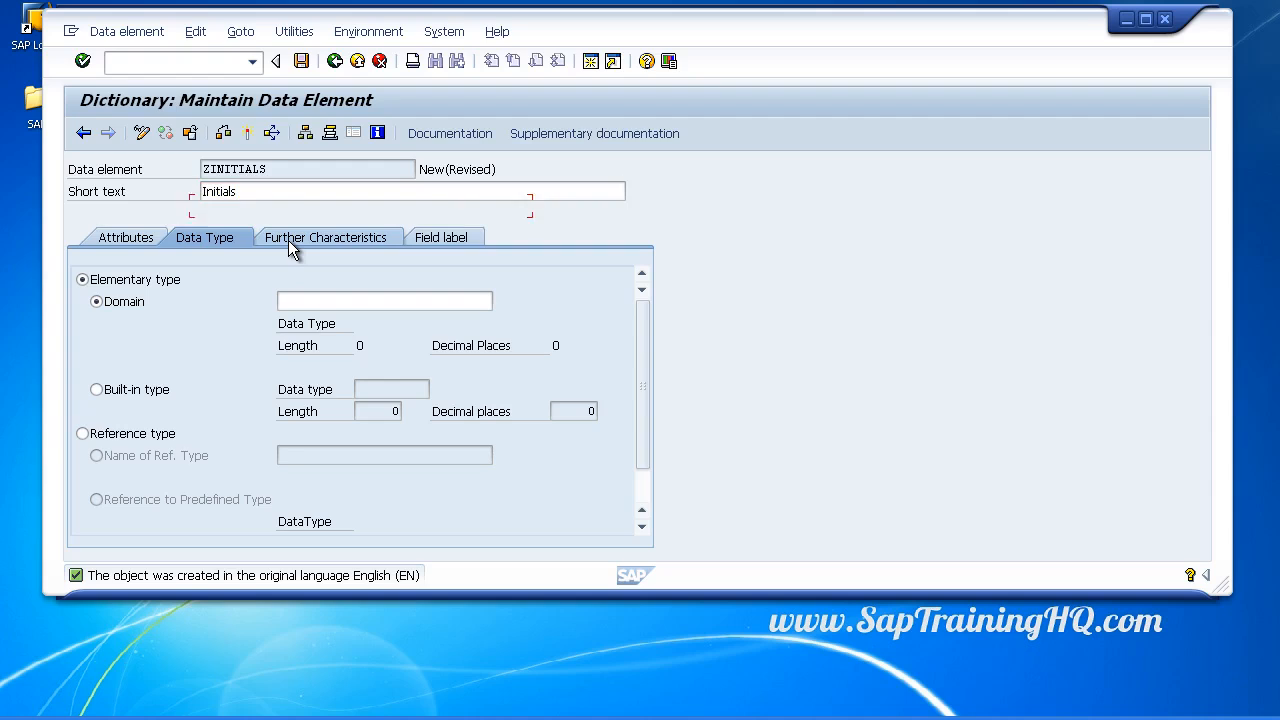
pyautogui.press('Tab')
pyautogui.press('Tab')
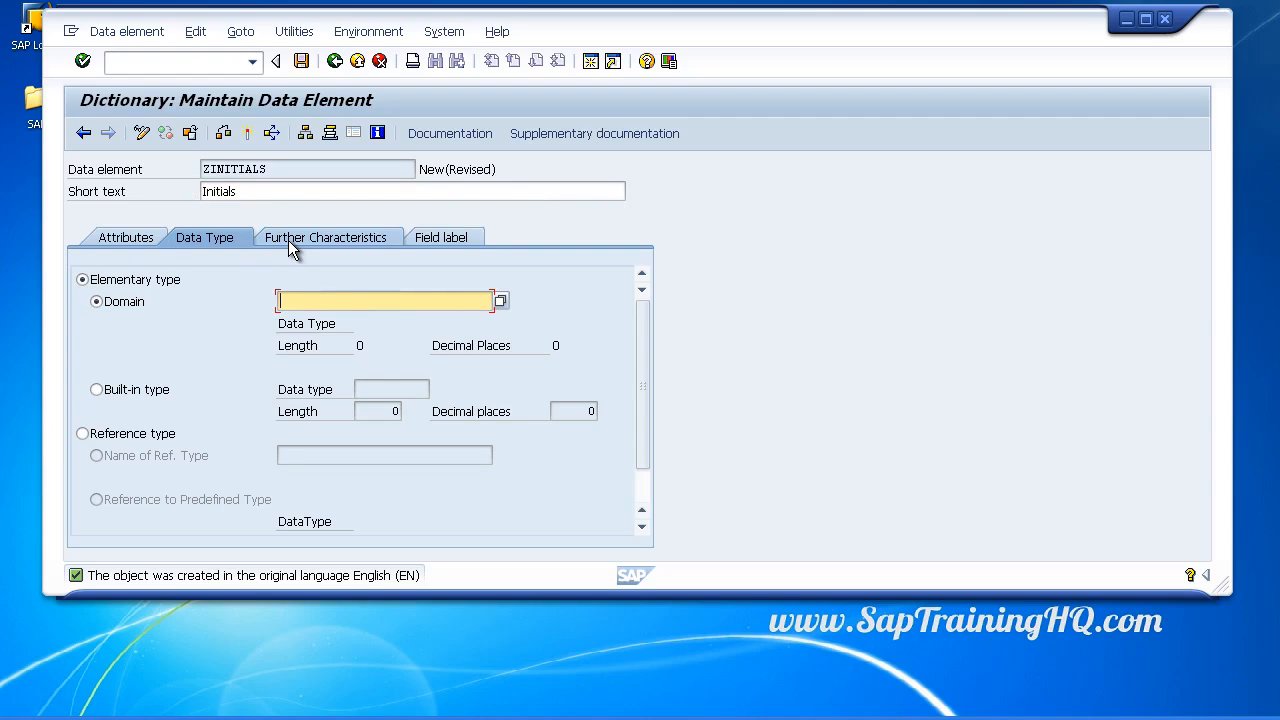
pyautogui.write('char03')
pyautogui.press('Return')
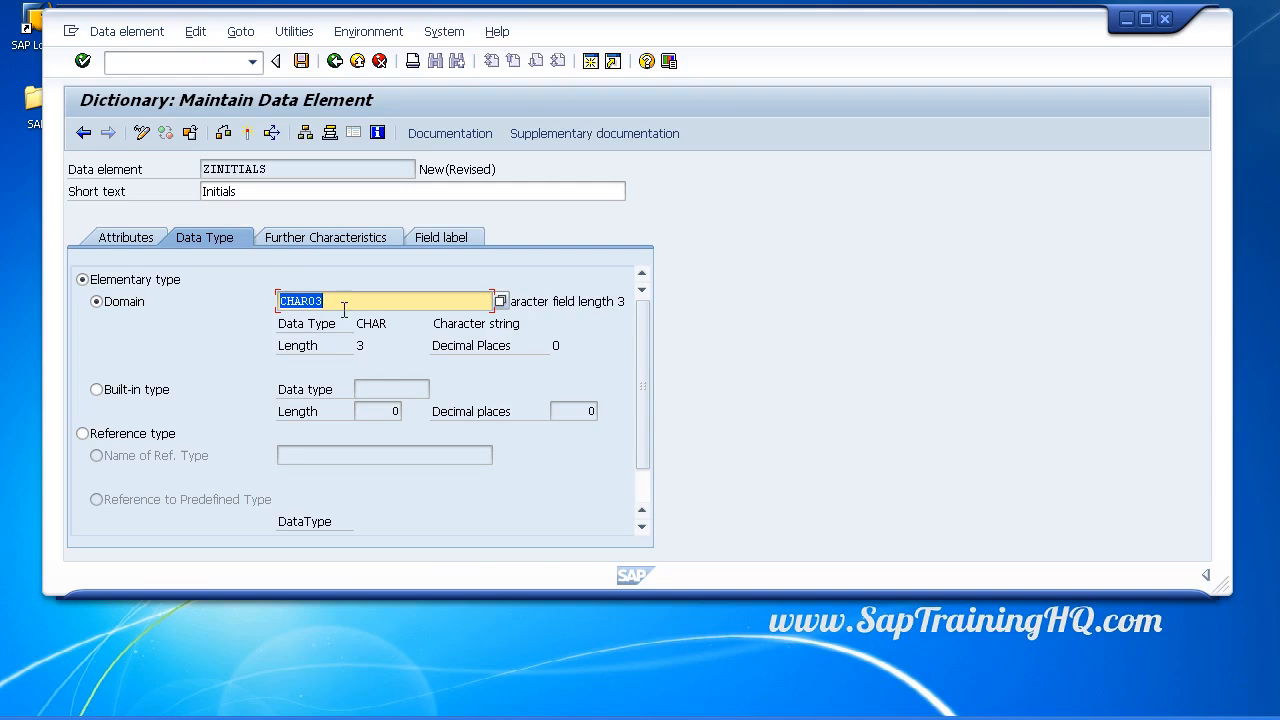
# - Fill the short, medium, long and heading field labels of ZINITIALS with the text Initials
pyautogui.click(316, 239)
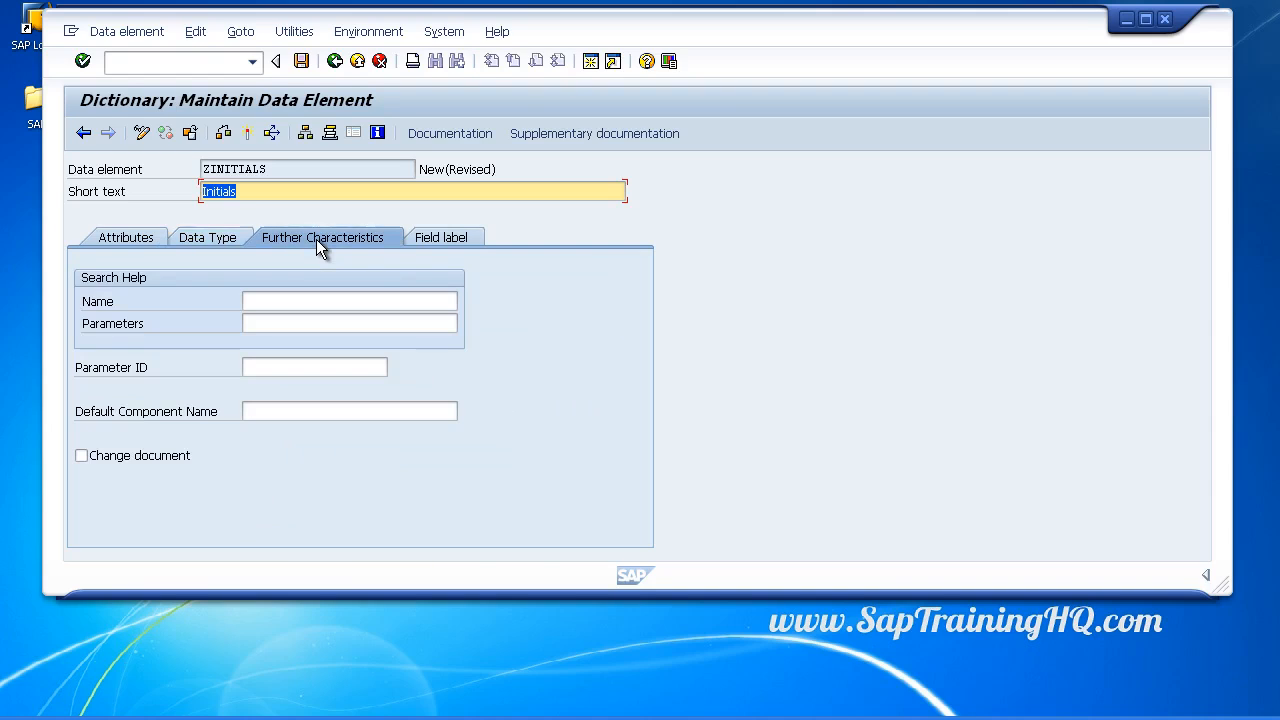
pyautogui.click(441, 238)
pyautogui.click(282, 303)
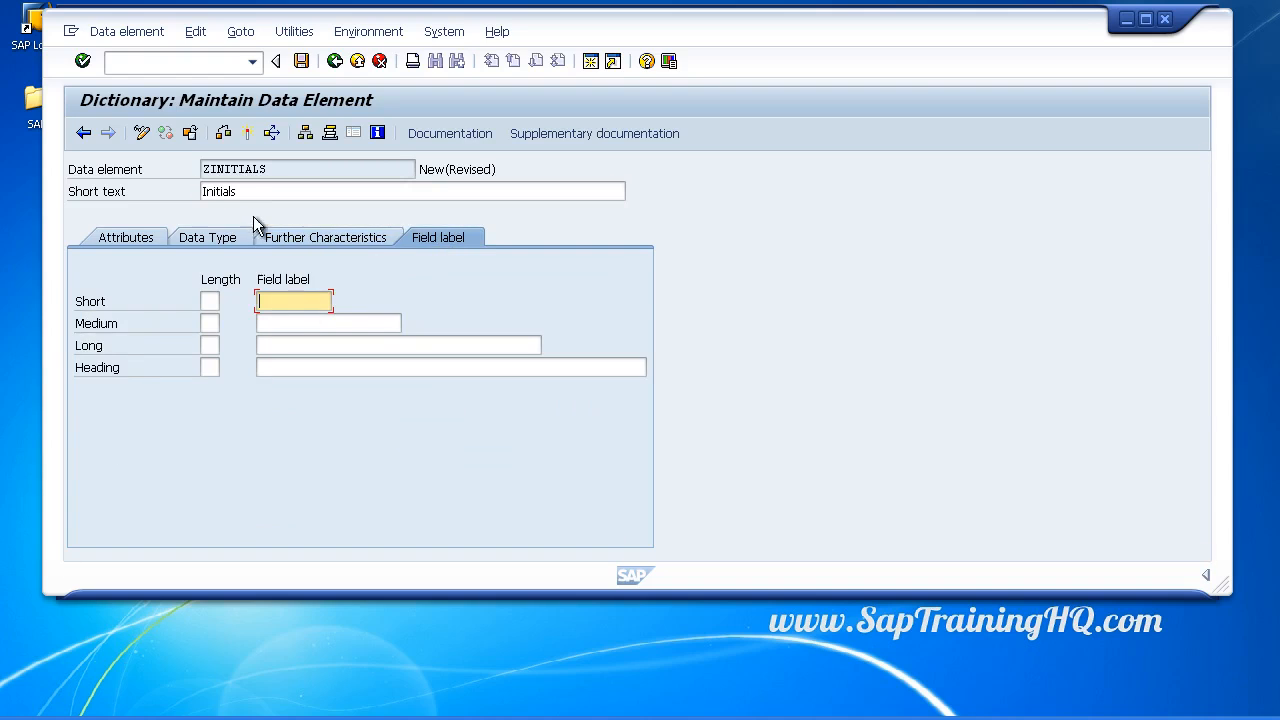
pyautogui.moveTo(246, 183); pyautogui.dragTo(127, 183)
pyautogui.hotkey('ctrl', 'c')
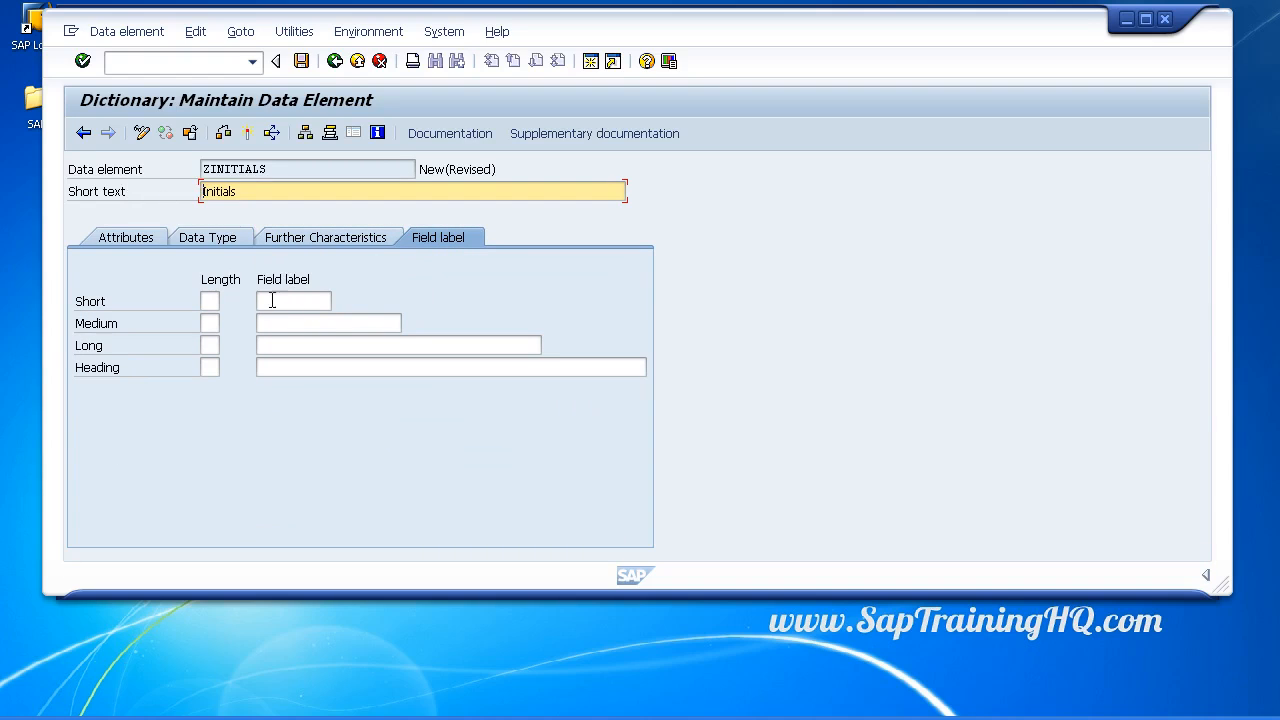
pyautogui.click(271, 301)
pyautogui.hotkey('ctrl', 'v')
pyautogui.click(268, 323)
pyautogui.hotkey('ctrl', 'v')
pyautogui.click(268, 345)
pyautogui.hotkey('ctrl', 'v')
pyautogui.click(266, 368)
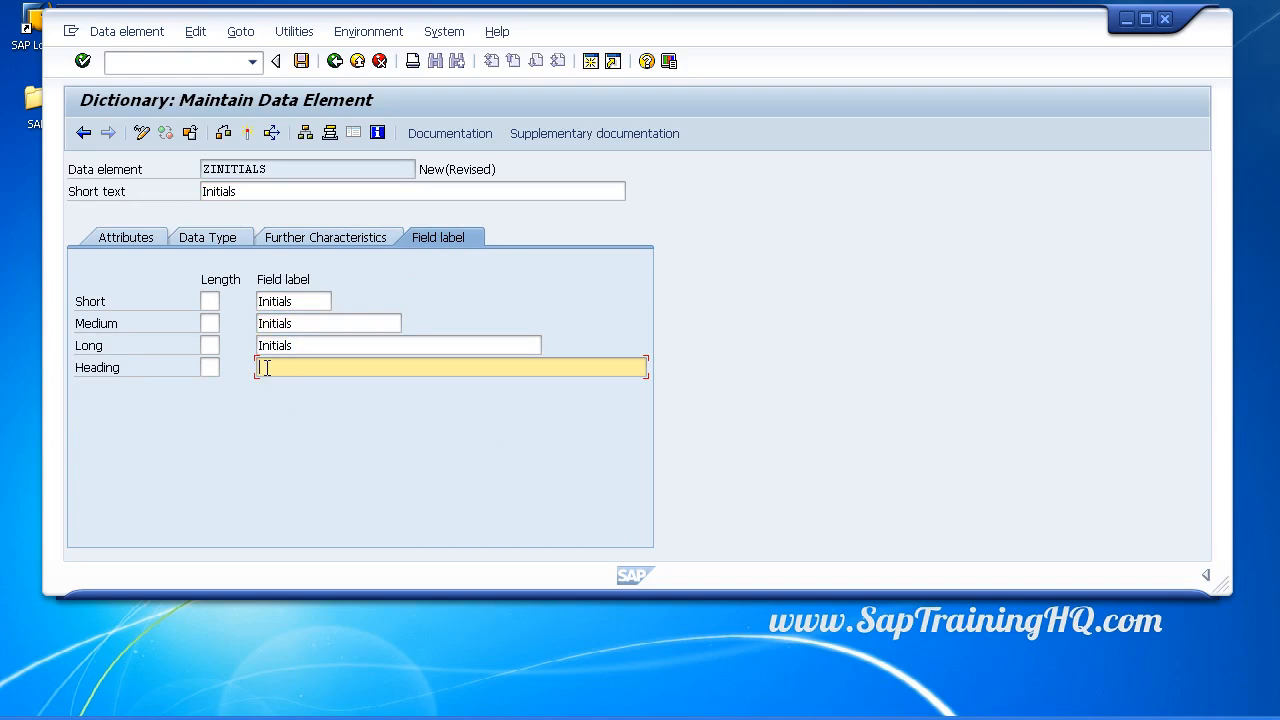
pyautogui.hotkey('ctrl', 'v')
pyautogui.press('Return')
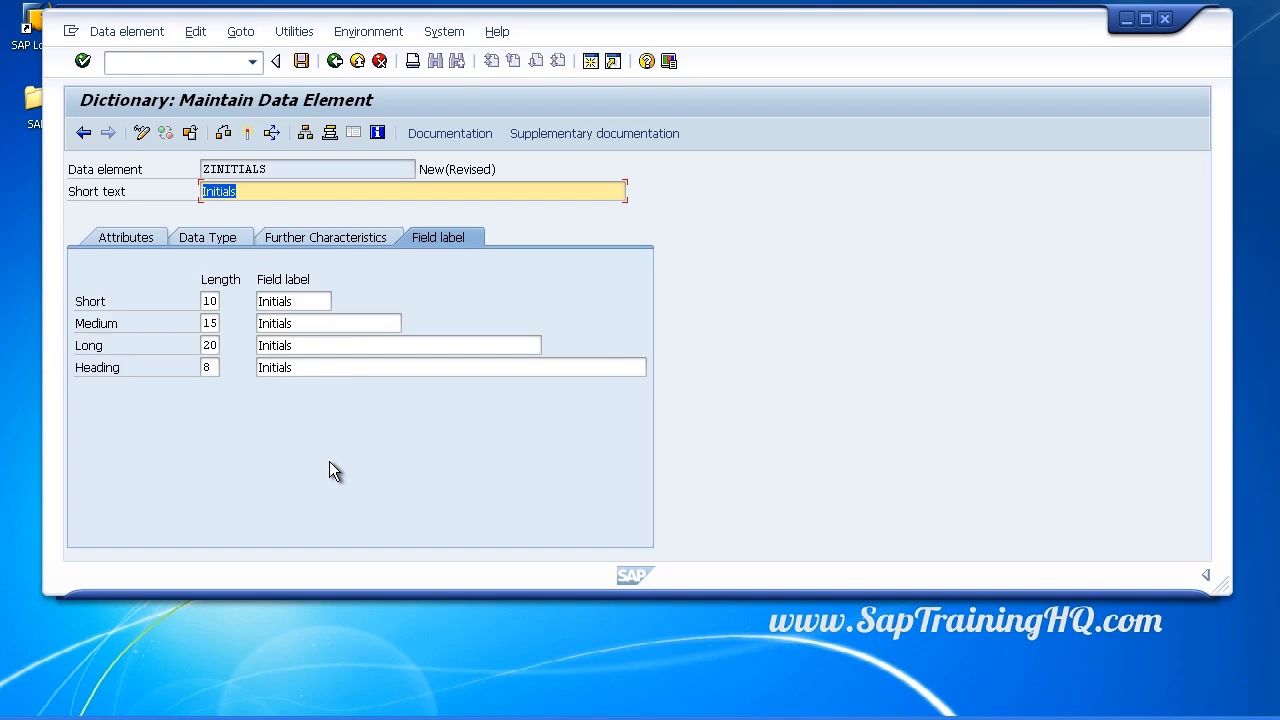
# - Activate the ZINITIALS data element as a local object and return to the ZEMPLOYEES2 field list
pyautogui.click(243, 135)
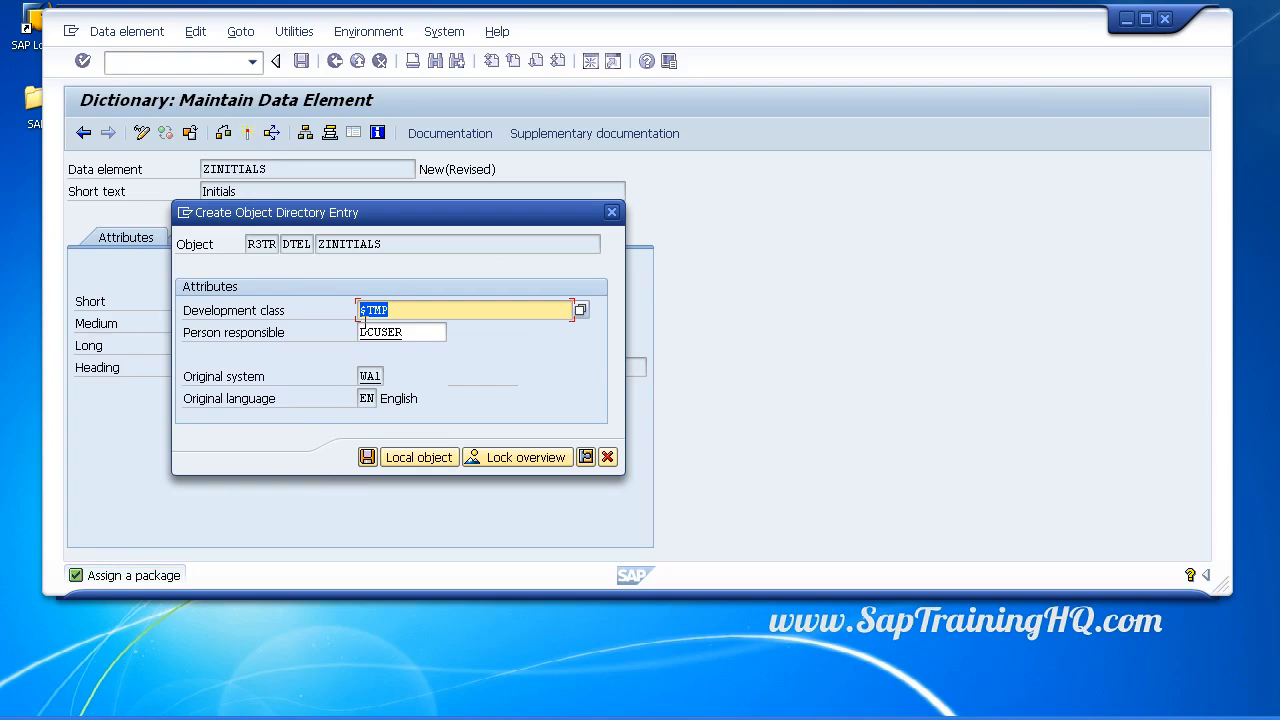
pyautogui.click(430, 460)
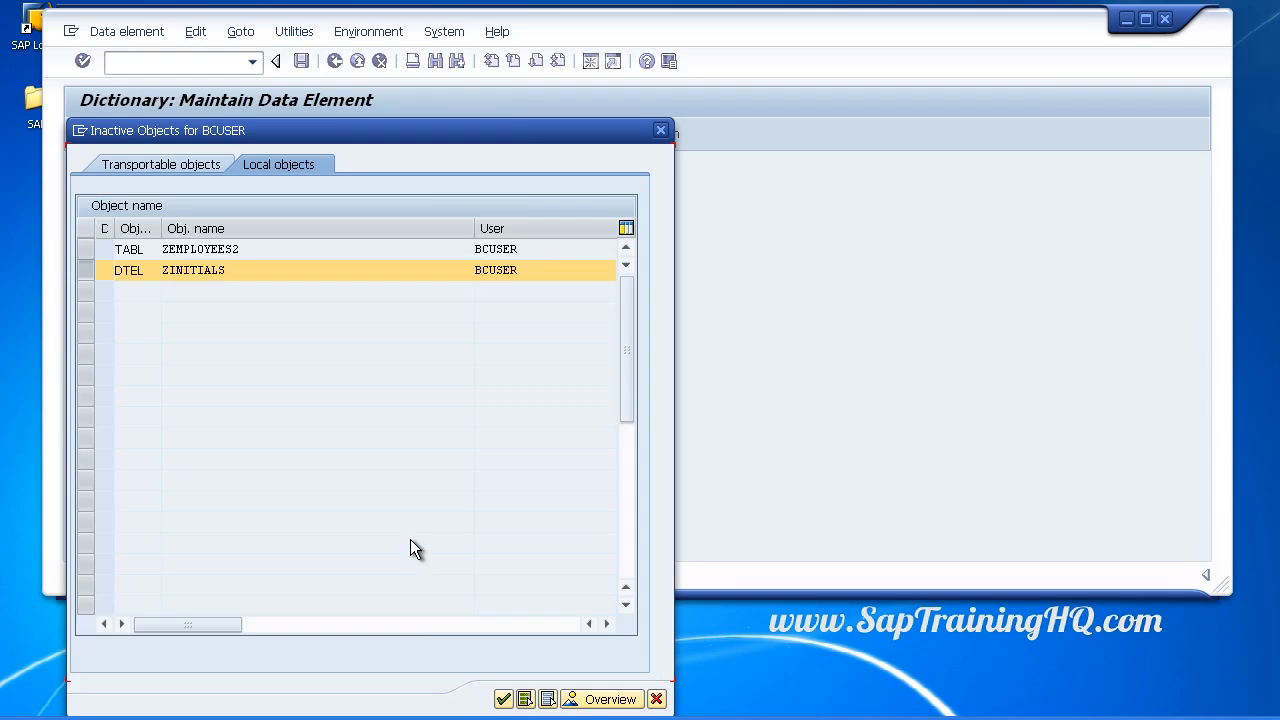
pyautogui.click(503, 697)
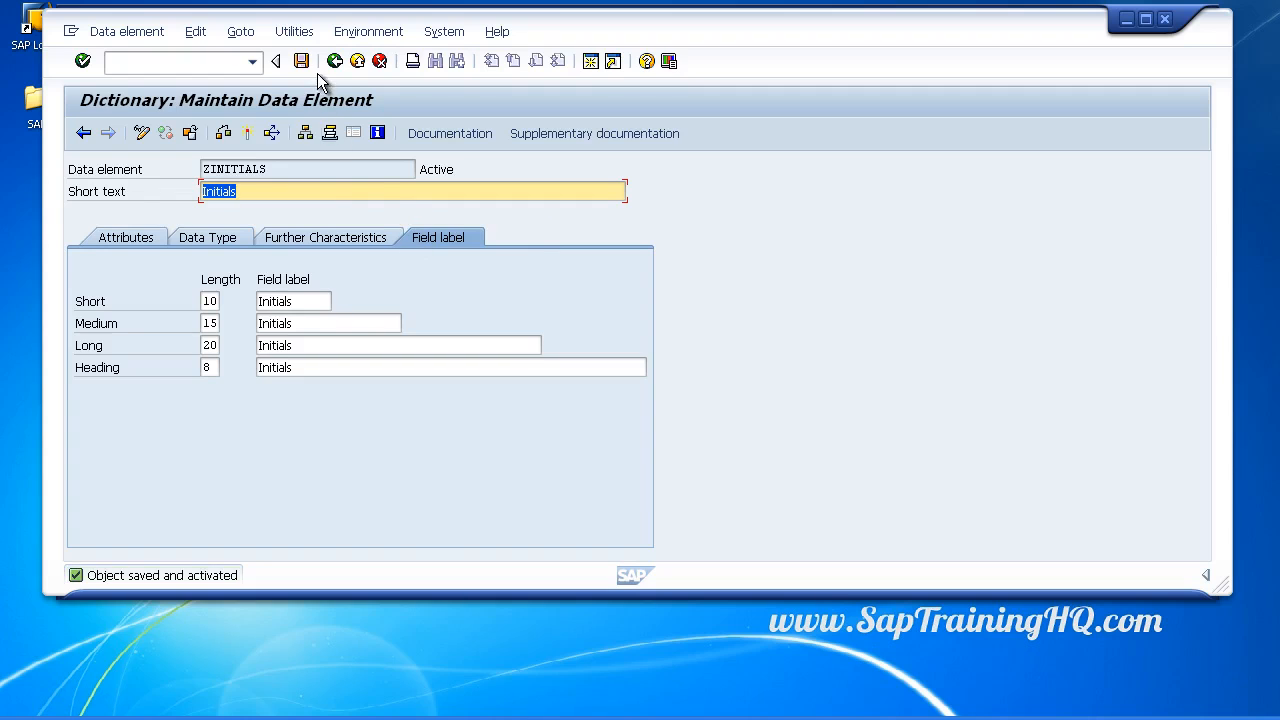
pyautogui.click(334, 62)
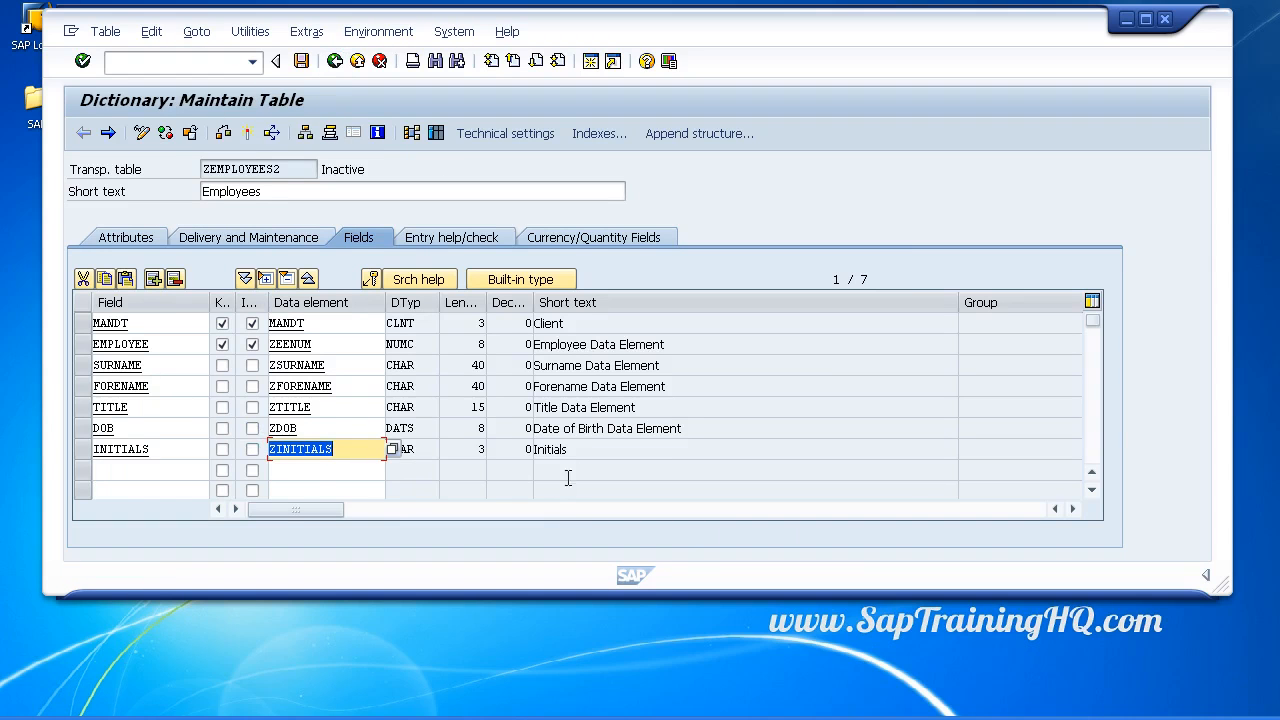
pyautogui.click(594, 450)
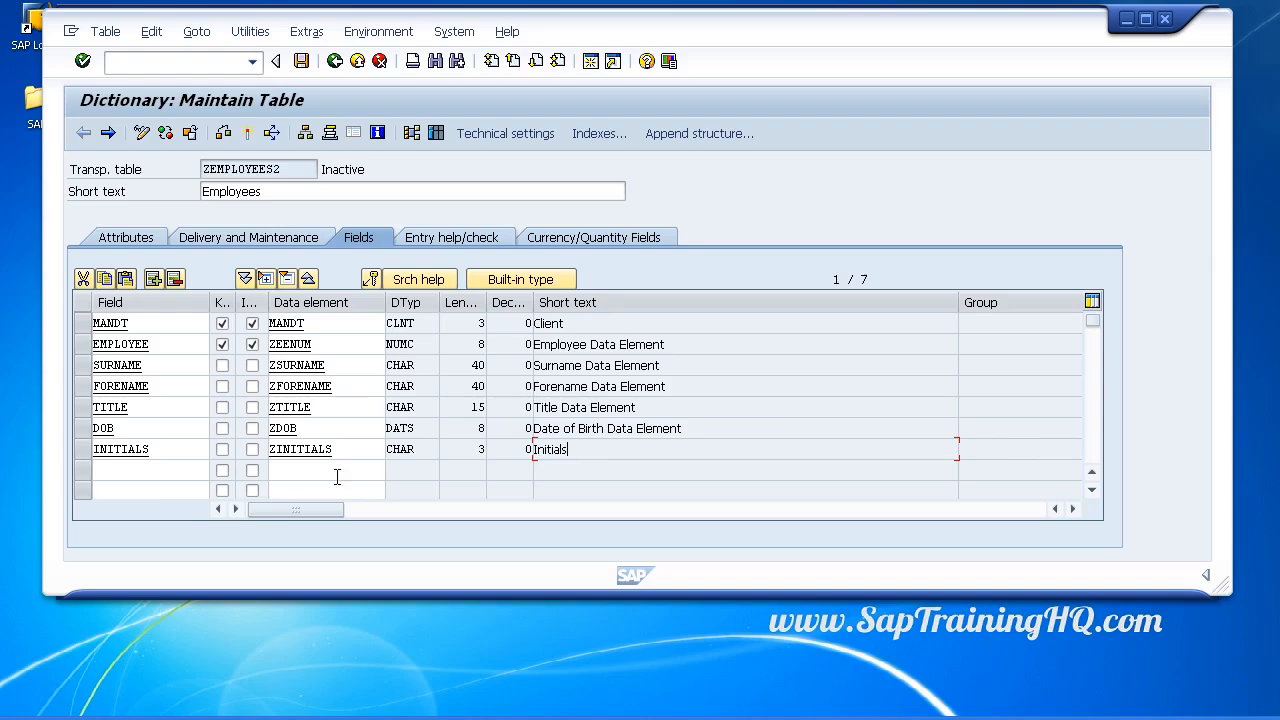
# - Add a field named GENDER with data element ZGENDER below the INITIALS field
pyautogui.click(155, 472)
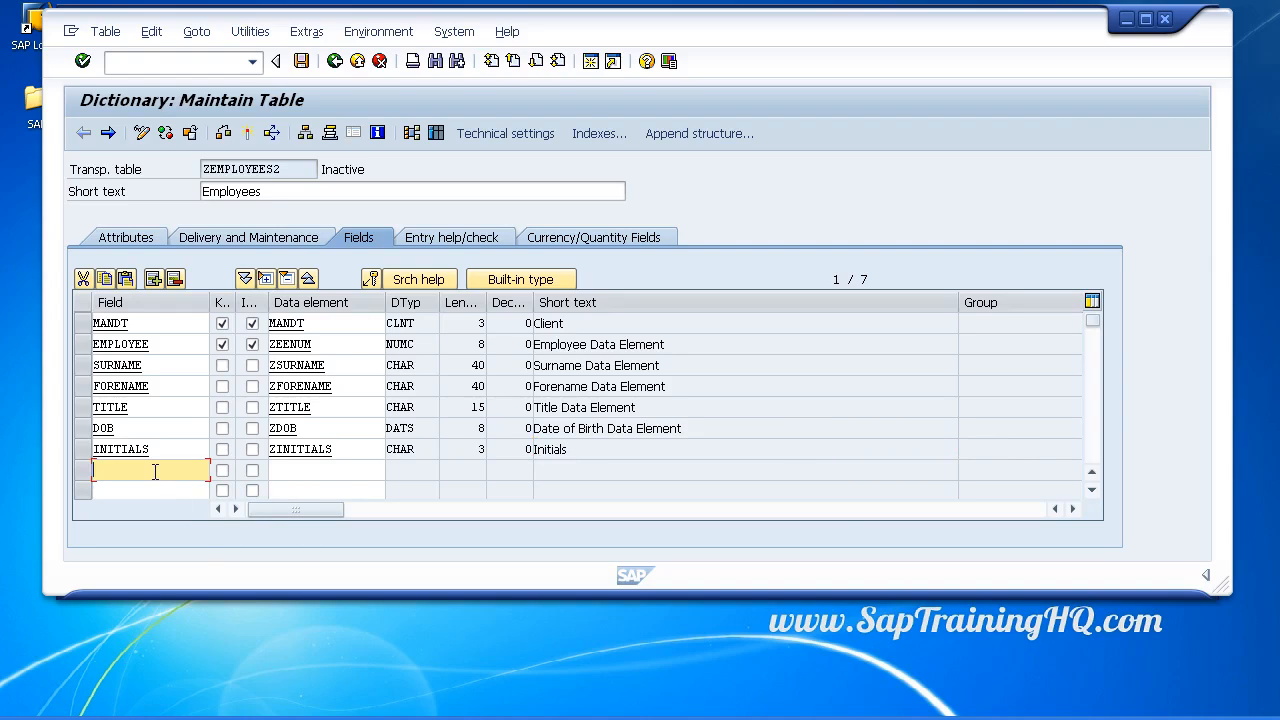
pyautogui.write('GENDER')
pyautogui.press('Tab')
pyautogui.press('Tab')
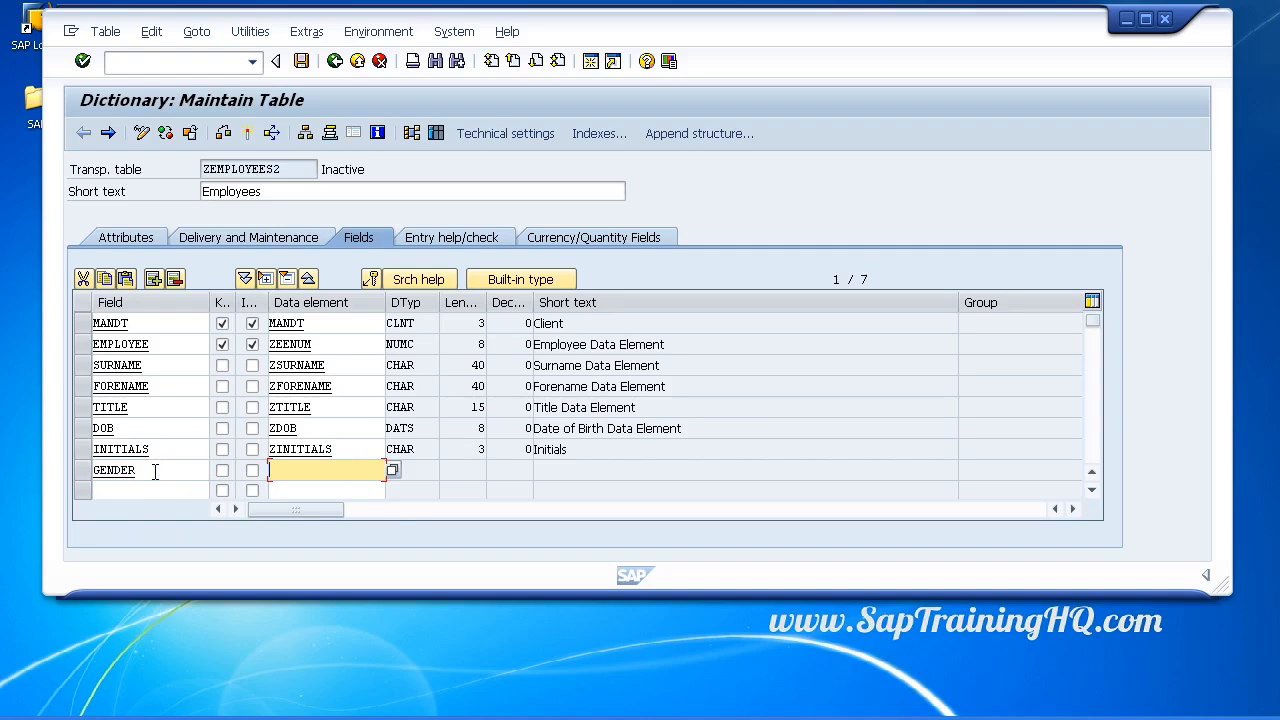
pyautogui.write('ZGENDER')
pyautogui.press('Return')
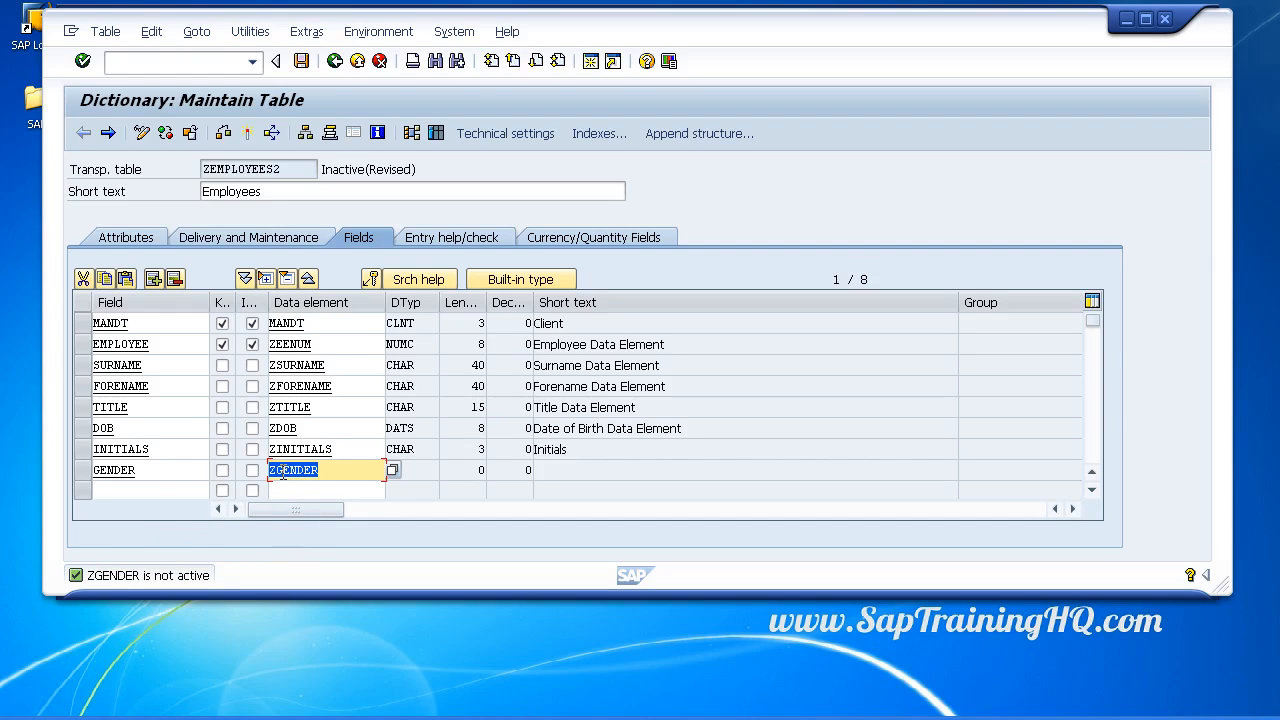
# - Save the changed table and start creating the missing data element ZGENDER
pyautogui.doubleClick(283, 472)
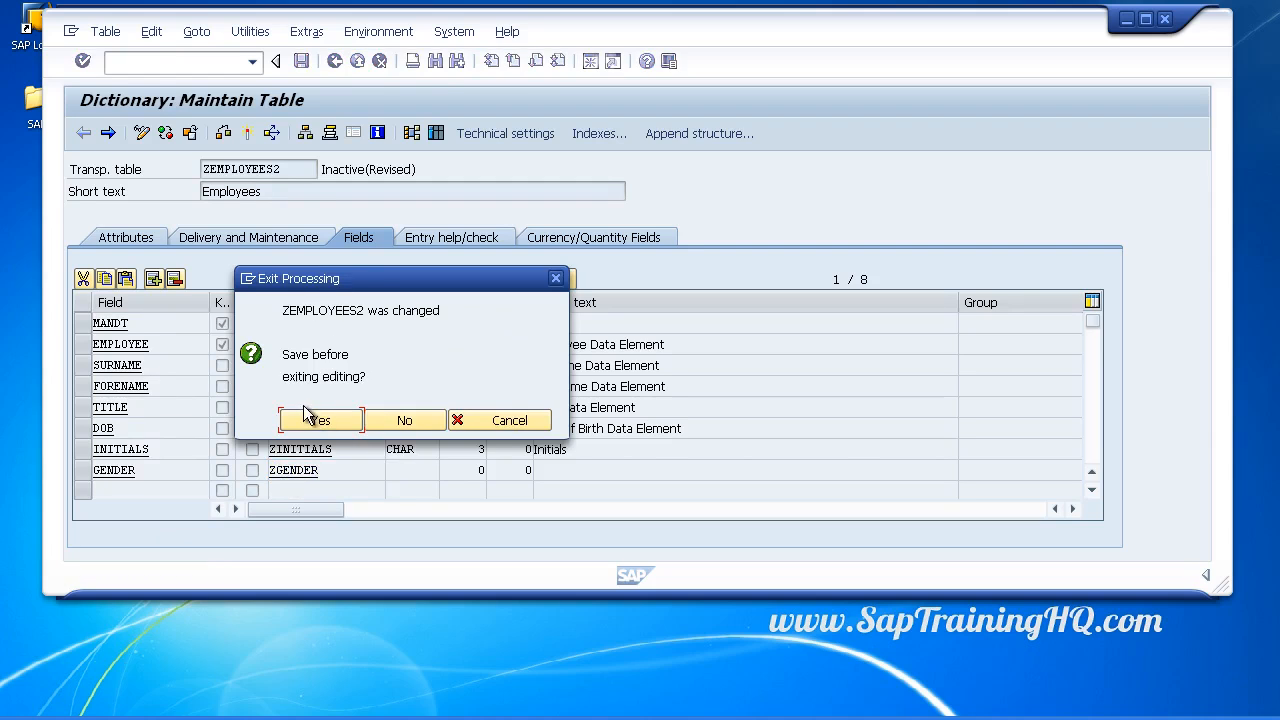
pyautogui.click(308, 424)
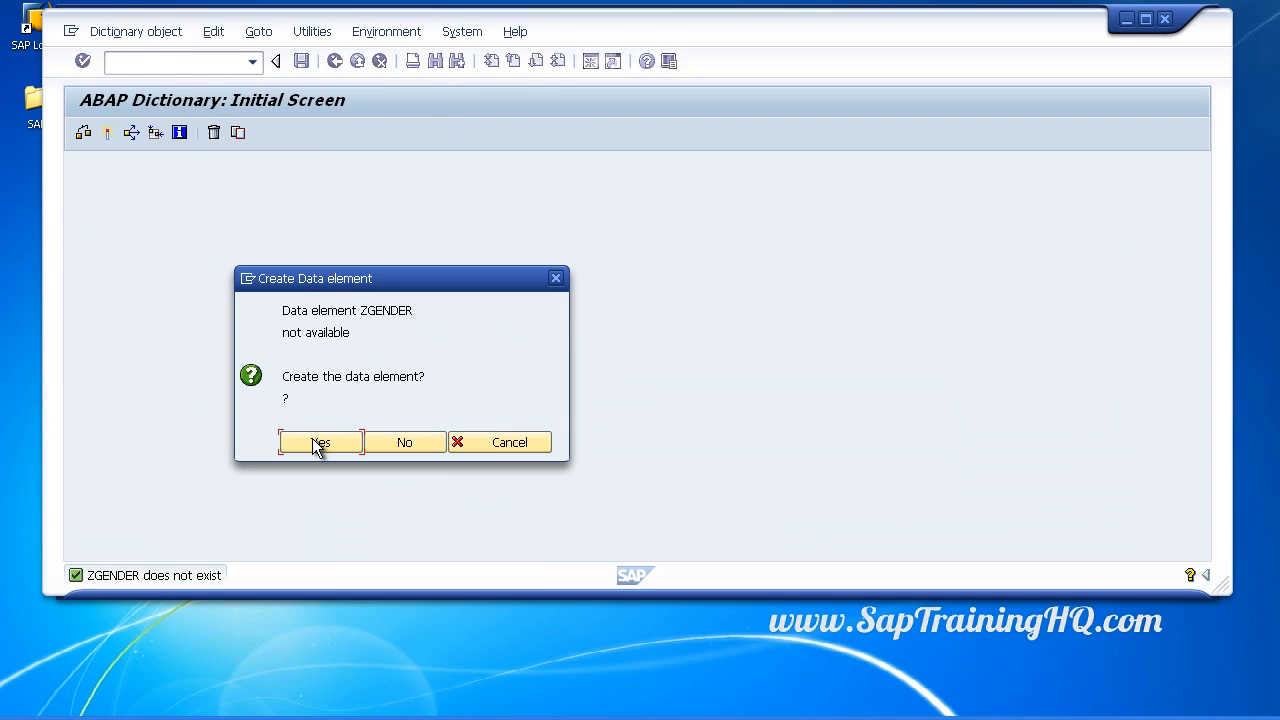
pyautogui.click(317, 447)
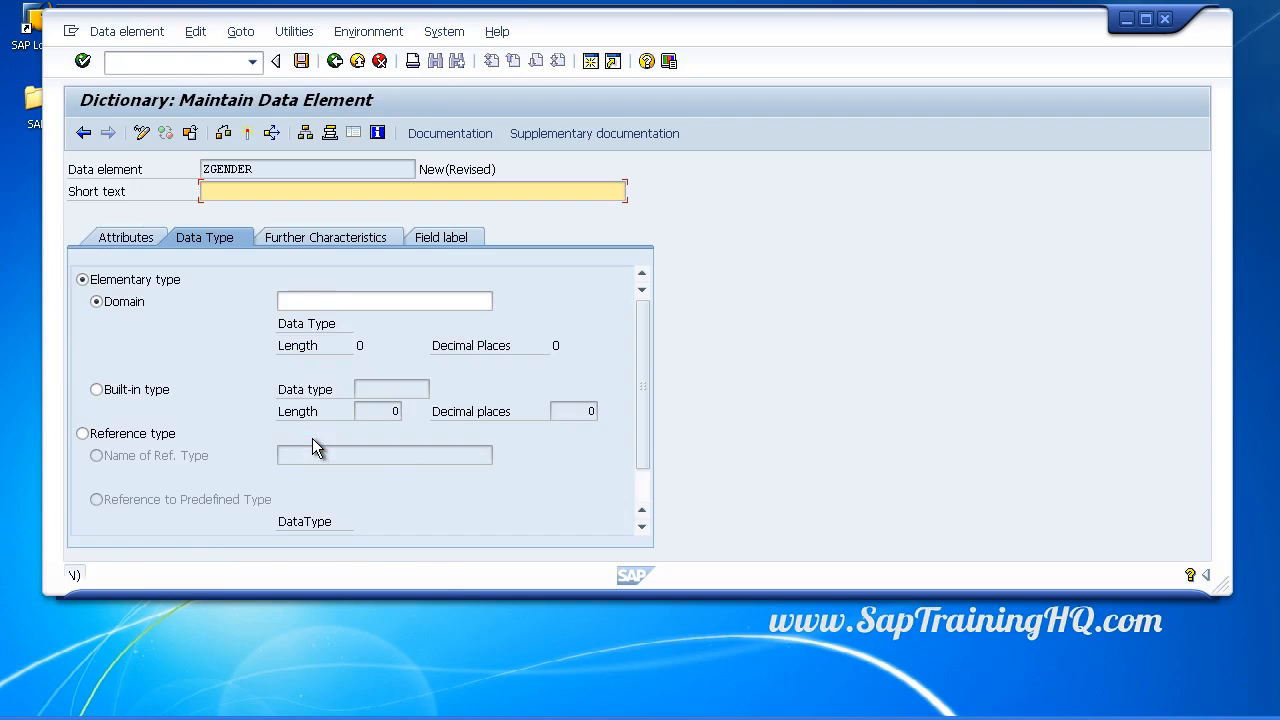
# - Give the ZGENDER data element the short text Gender and assign the domain CHAR01
pyautogui.write('Gender')
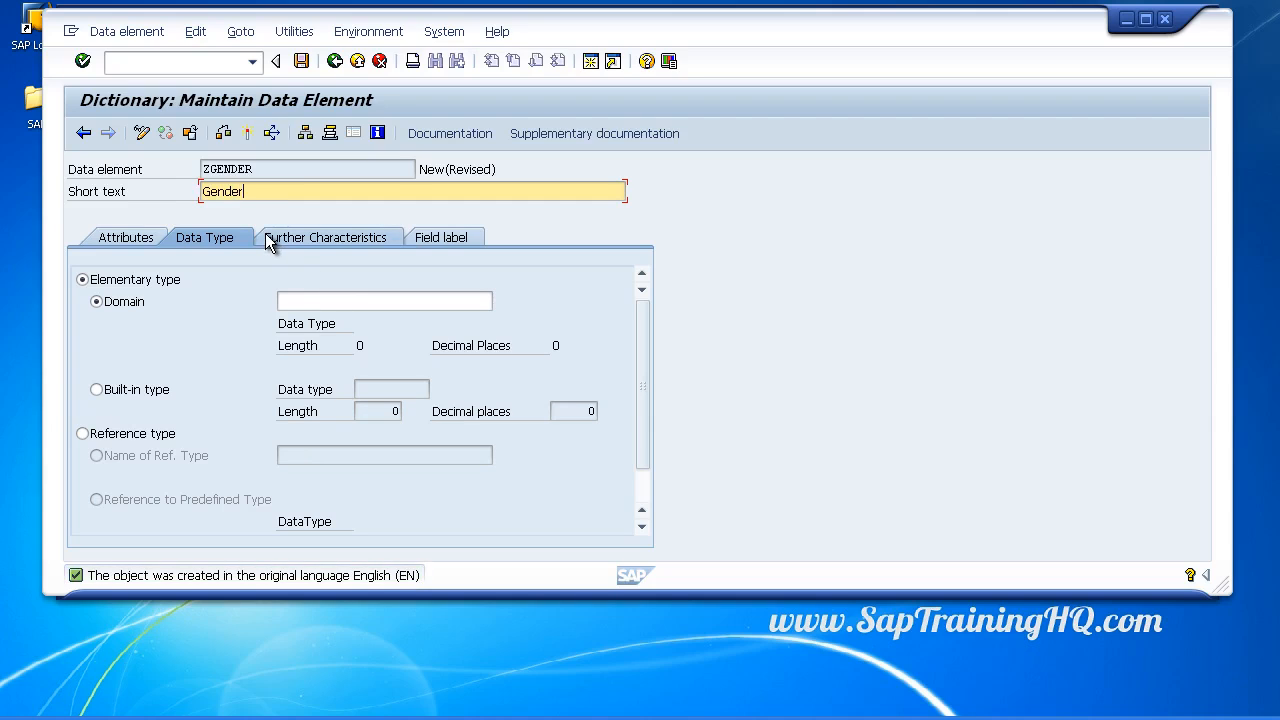
pyautogui.hotkey('shift', 'Home')
pyautogui.press('End')
pyautogui.click(295, 302)
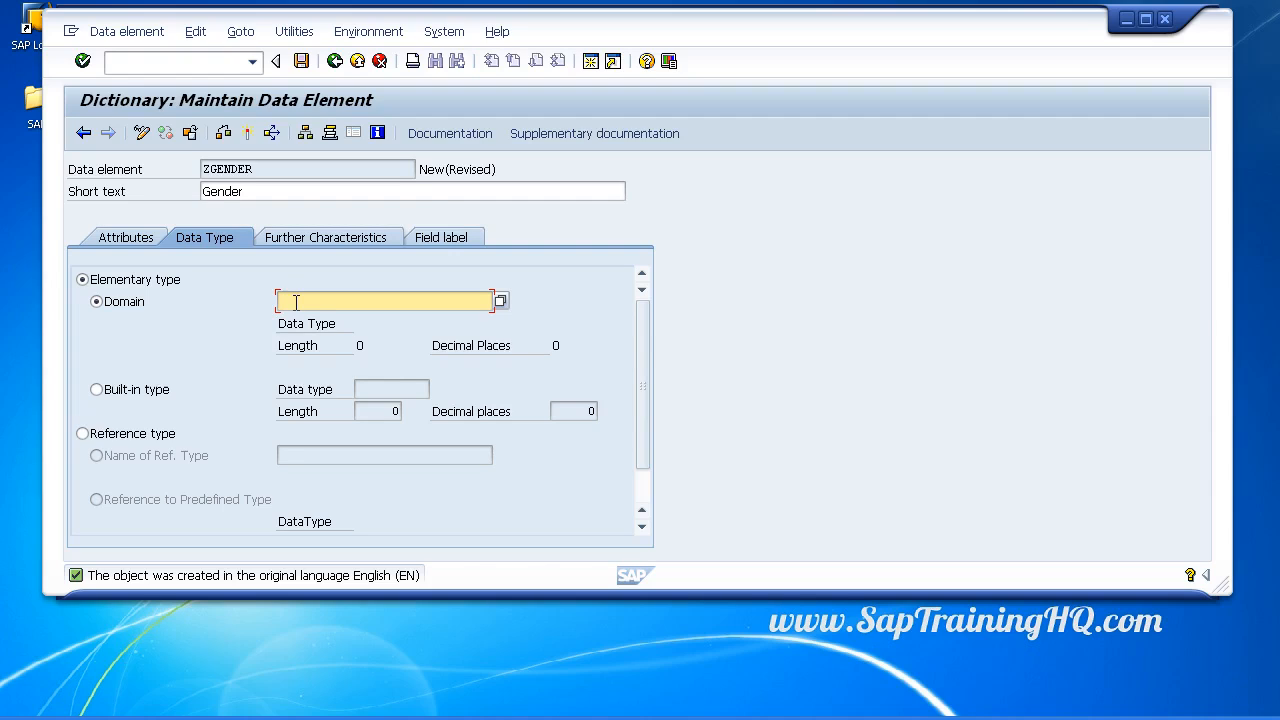
pyautogui.write('char01')
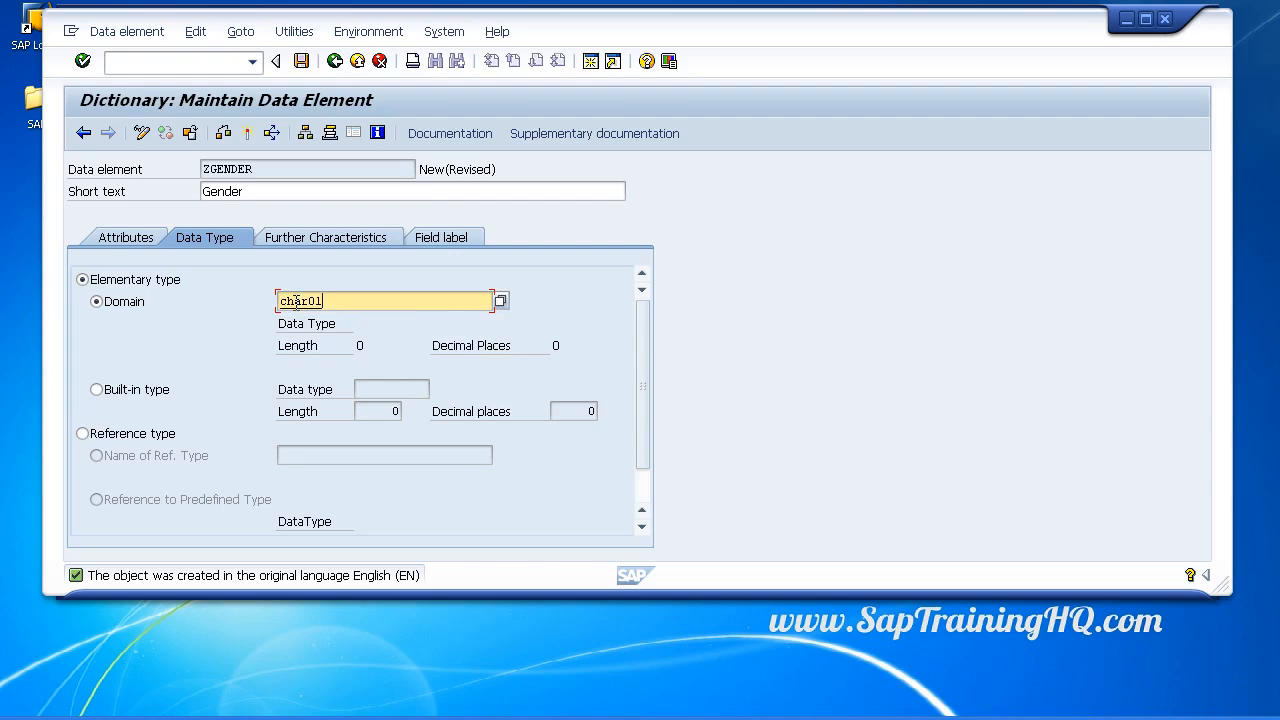
pyautogui.press('Return')
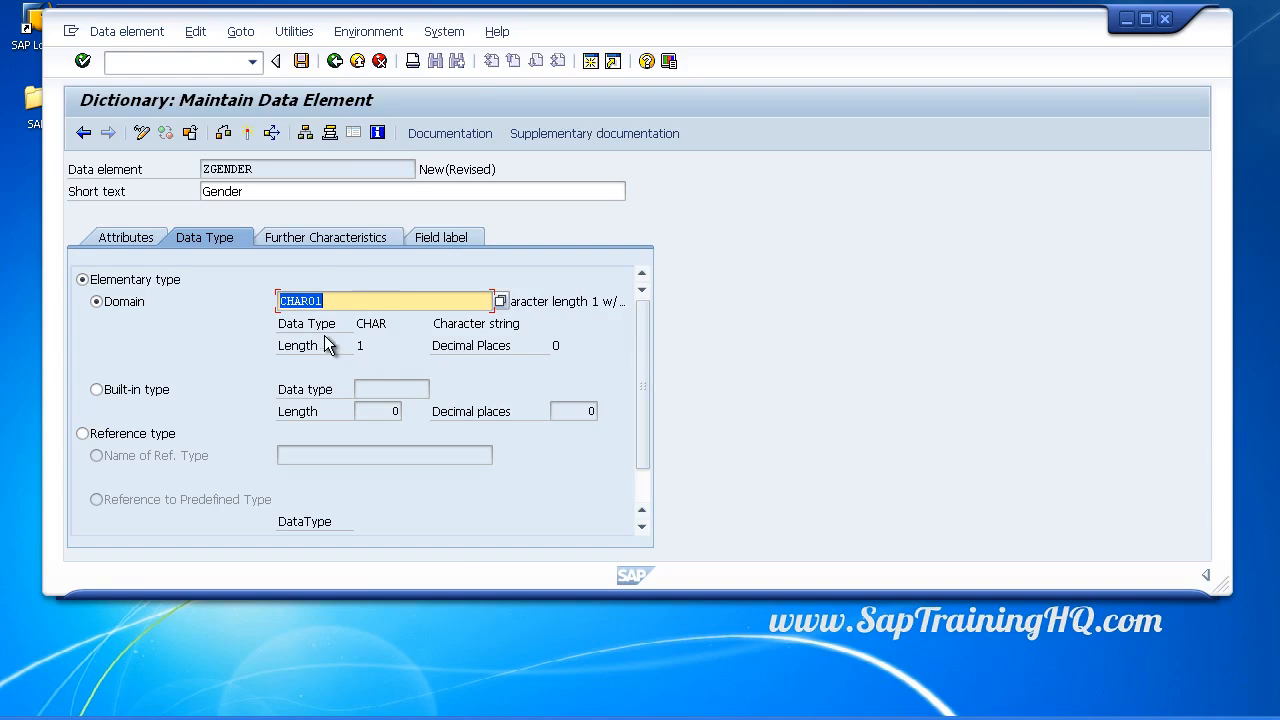
# - Set the short, medium, long and heading field labels of the ZGENDER data element to Gender
pyautogui.click(330, 237)
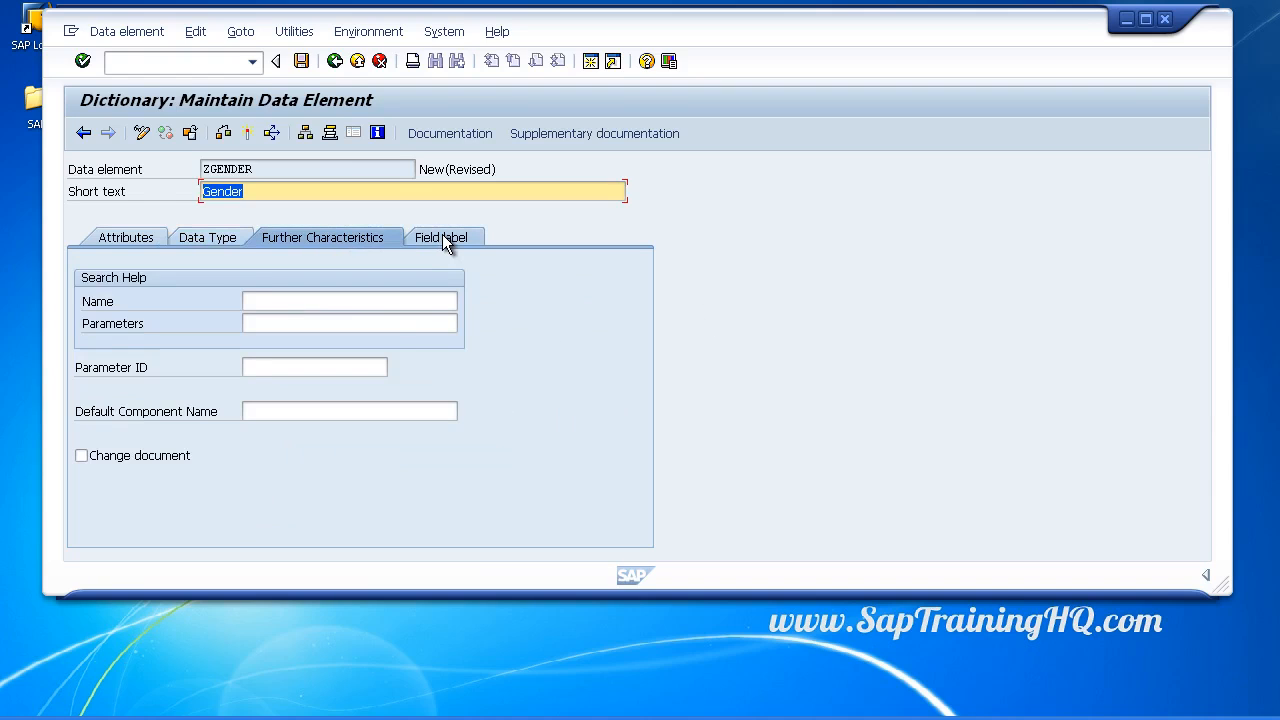
pyautogui.click(447, 240)
pyautogui.click(296, 302)
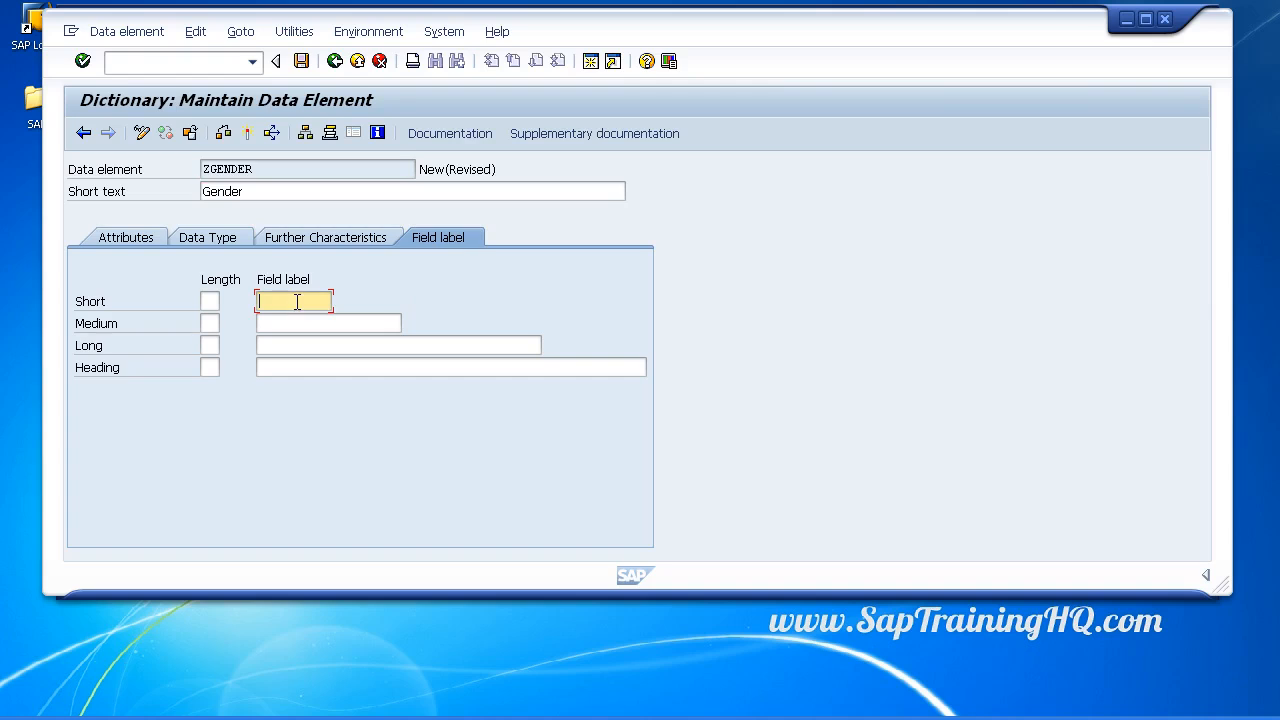
pyautogui.hotkey('ctrl', 'v')
pyautogui.click(300, 326)
pyautogui.hotkey('ctrl', 'v')
pyautogui.click(298, 345)
pyautogui.hotkey('ctrl', 'v')
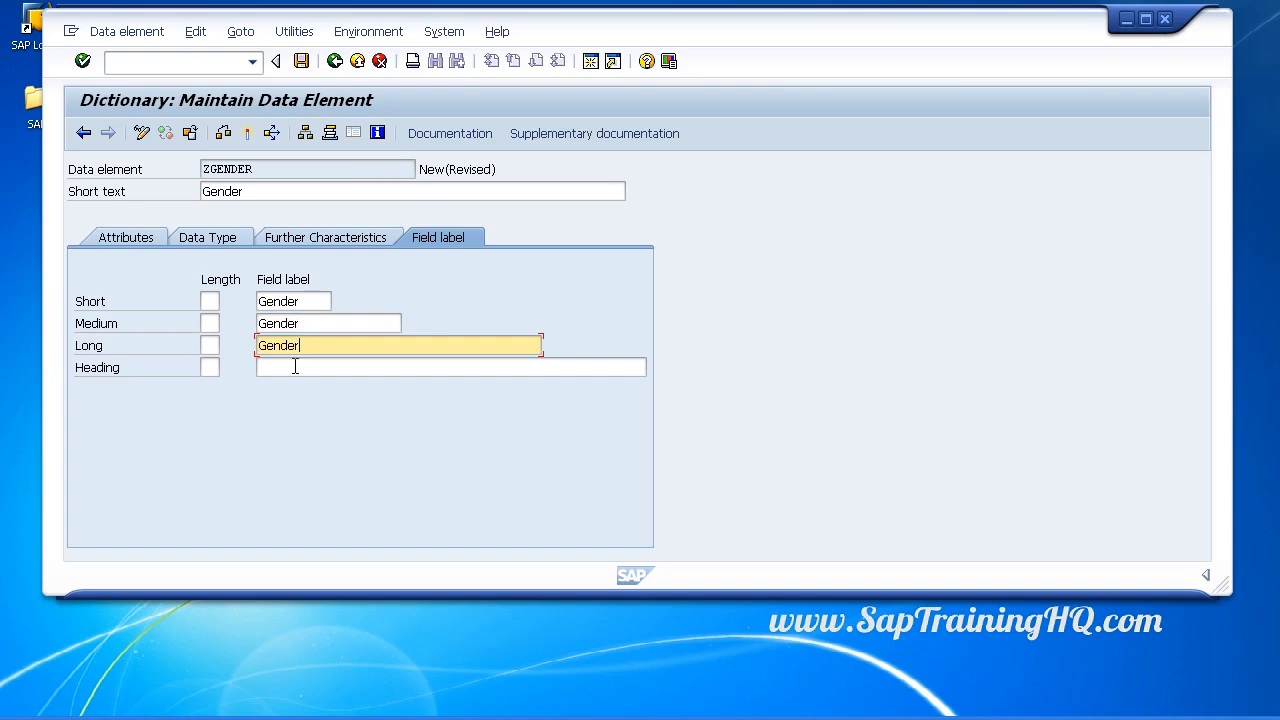
pyautogui.click(295, 367)
pyautogui.hotkey('ctrl', 'v')
pyautogui.press('Return')
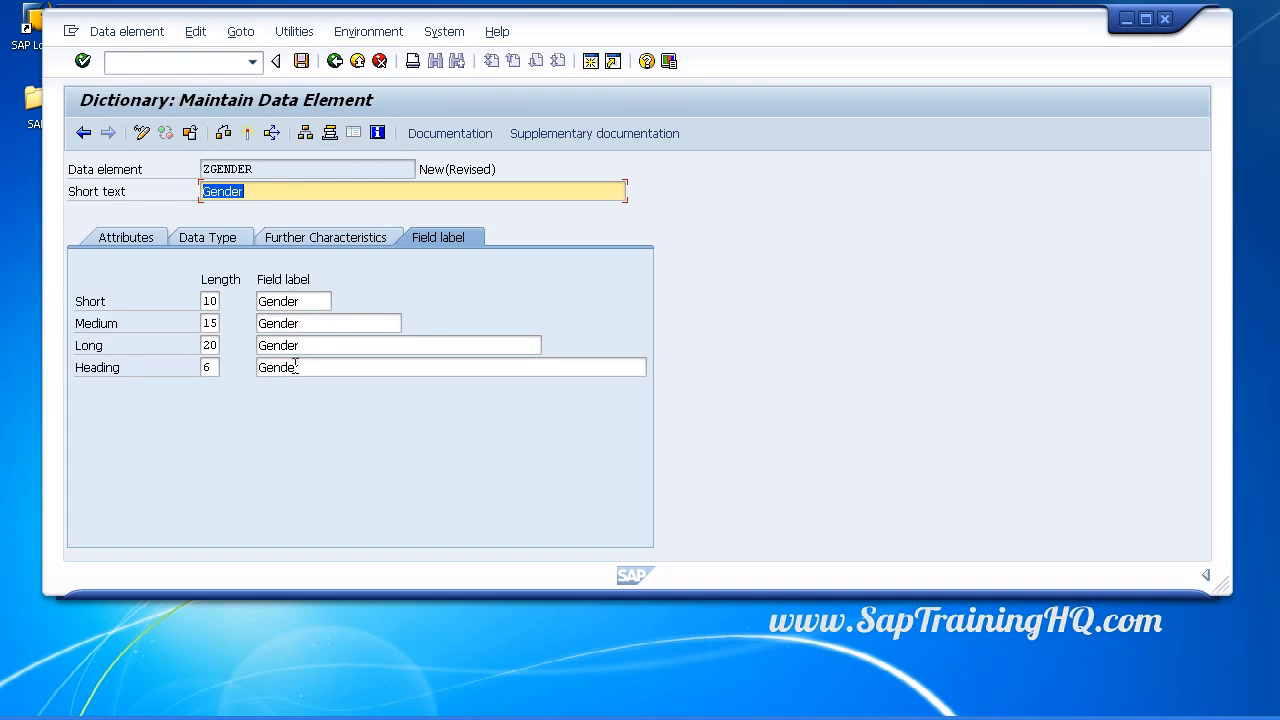
# - Activate the ZGENDER data element as a local object and return to the ZEMPLOYEES2 field list
pyautogui.click(250, 133)
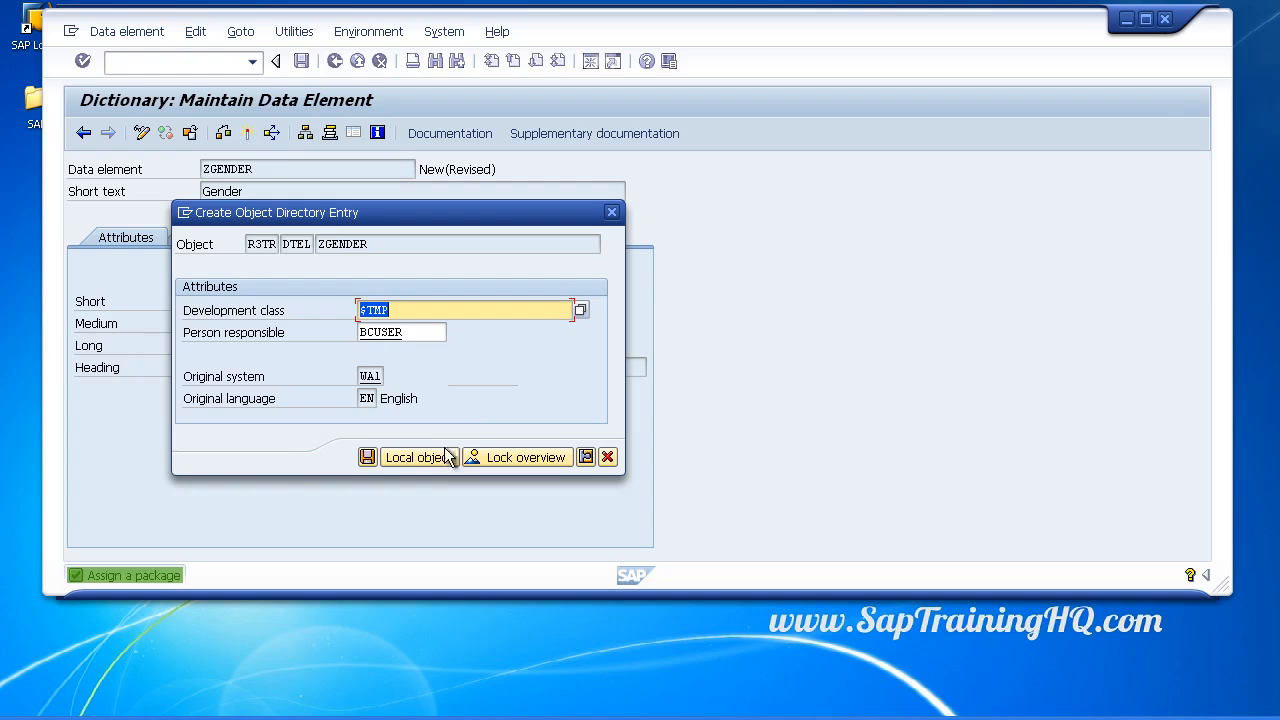
pyautogui.click(447, 457)
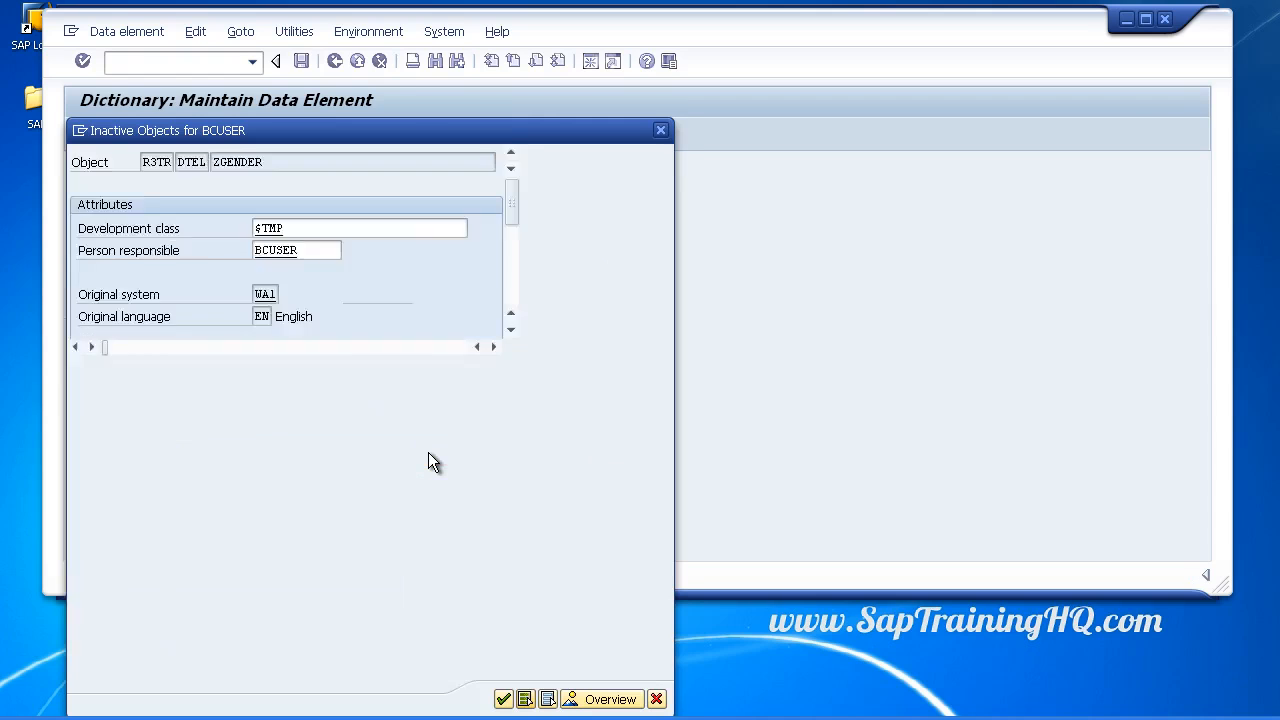
pyautogui.click(502, 698)
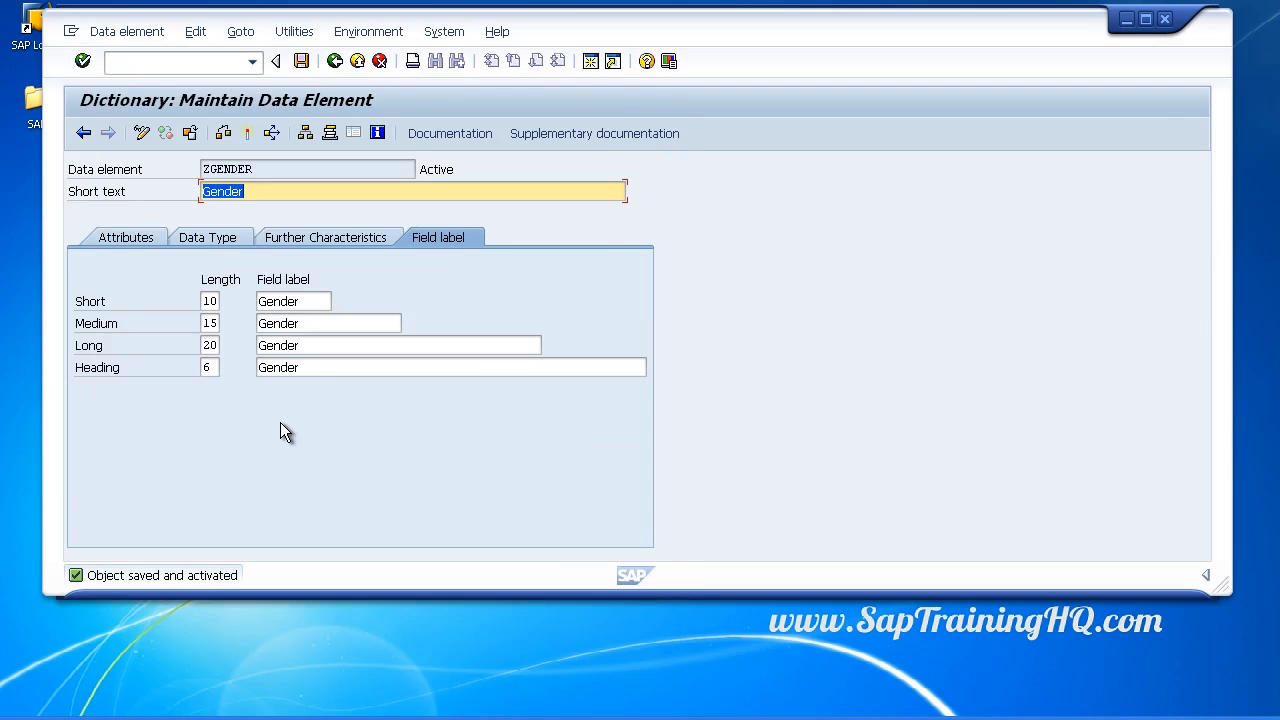
pyautogui.press('F3')
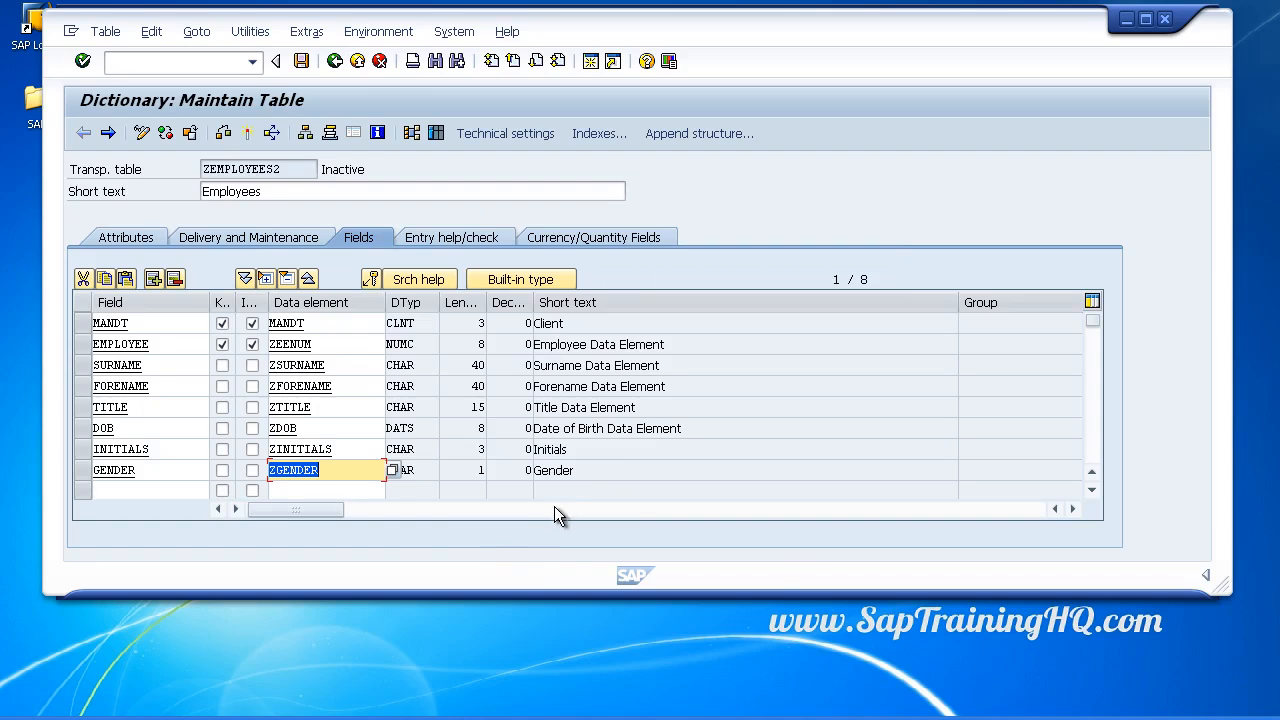
# - Add a field named SALARY with data element ZSALARY below the GENDER field
pyautogui.moveTo(1206, 588); pyautogui.dragTo(1155, 690)
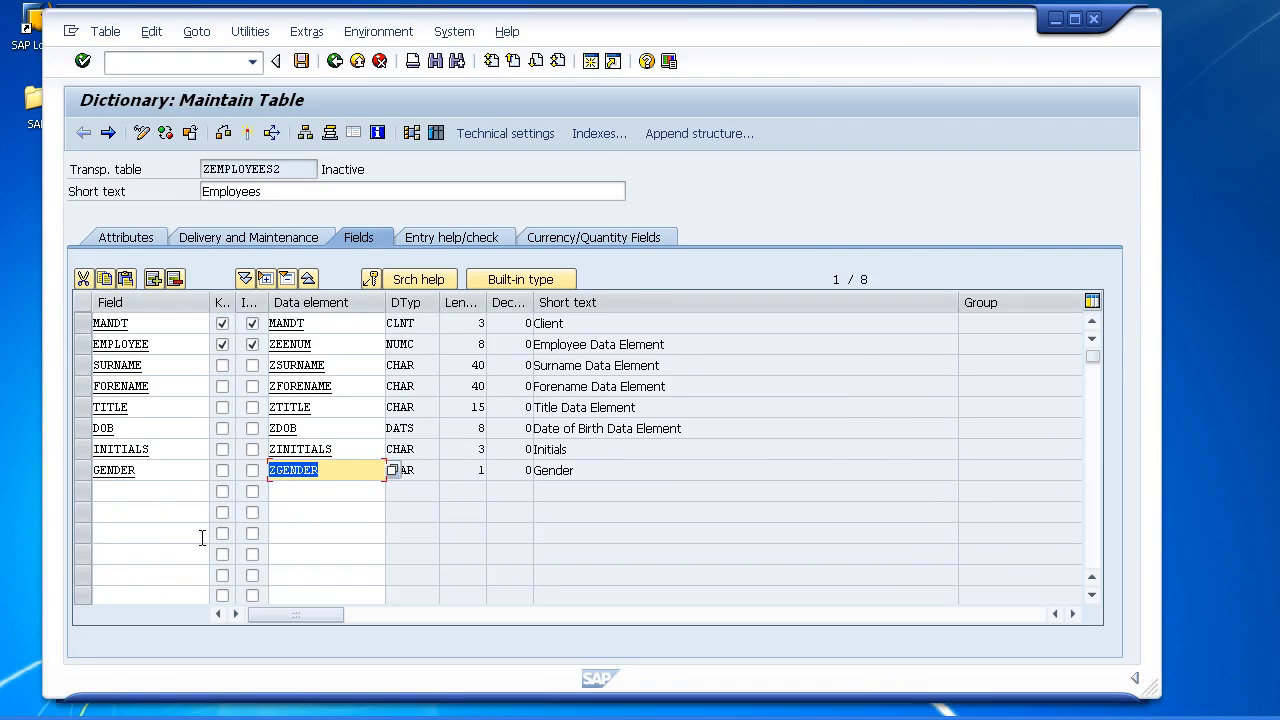
pyautogui.click(161, 495)
pyautogui.write('sal')
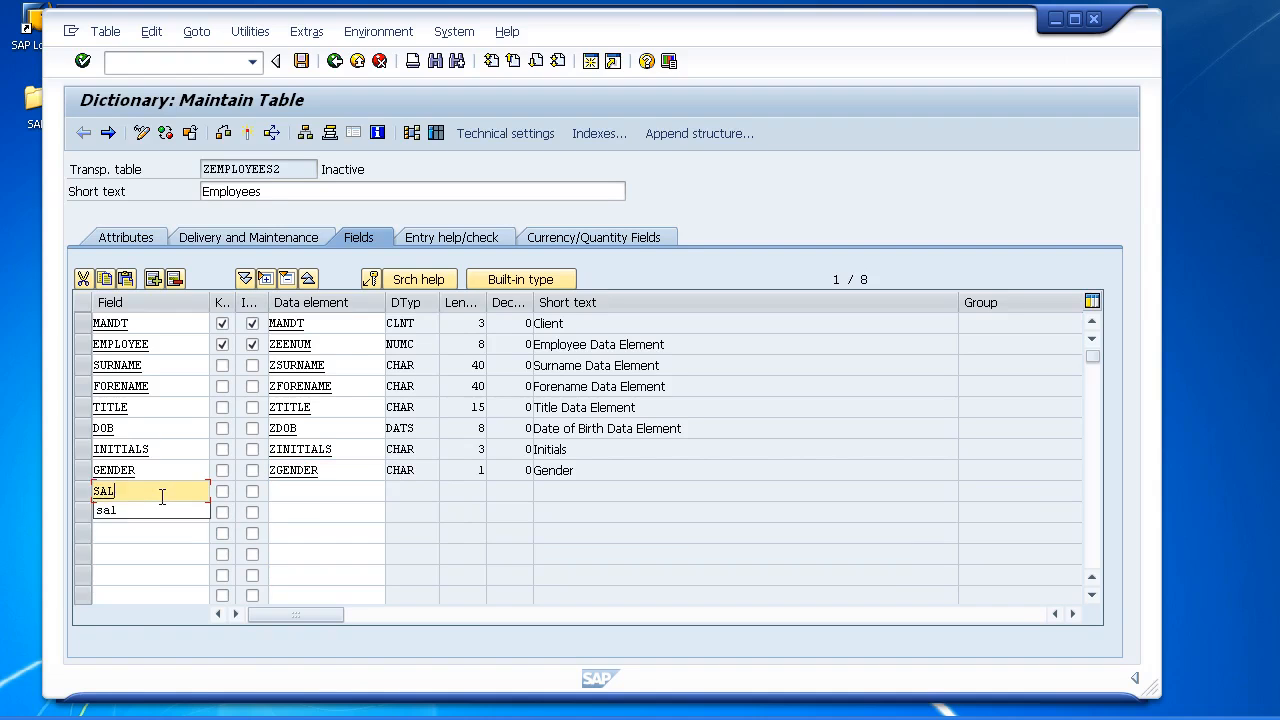
pyautogui.write('ary')
pyautogui.press('Return')
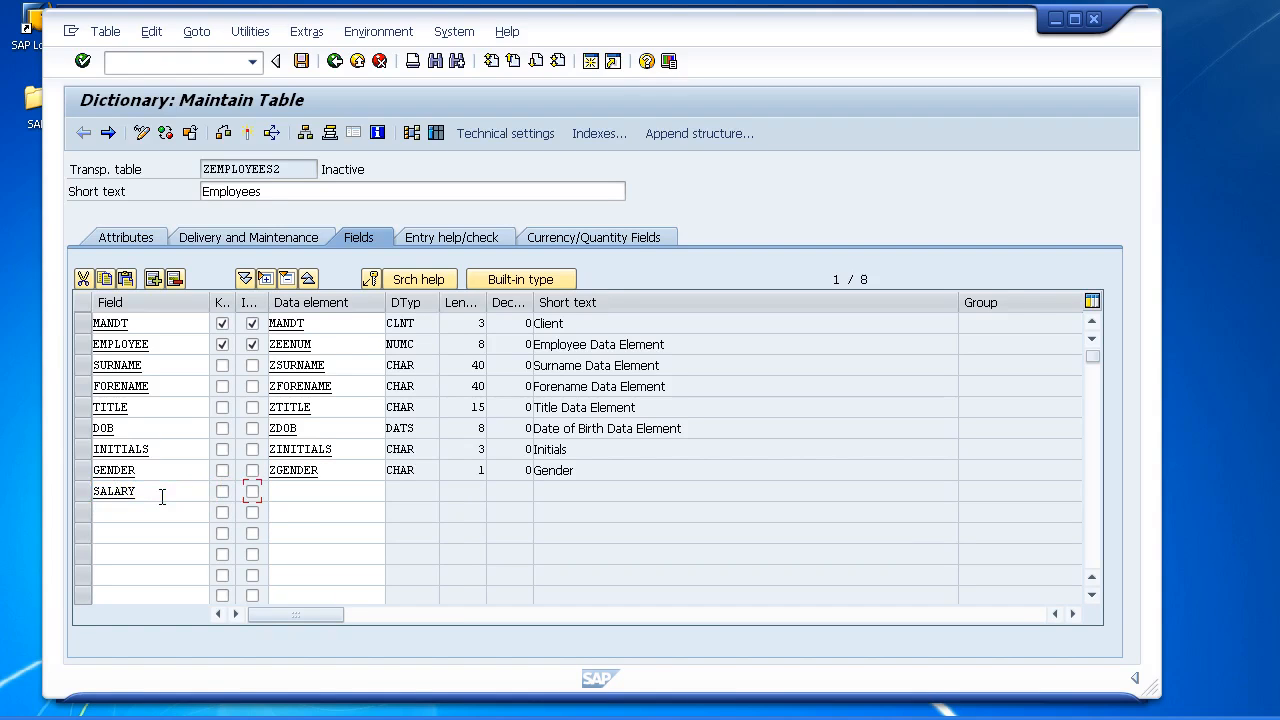
pyautogui.press('Tab')
pyautogui.write('ZSALARY')
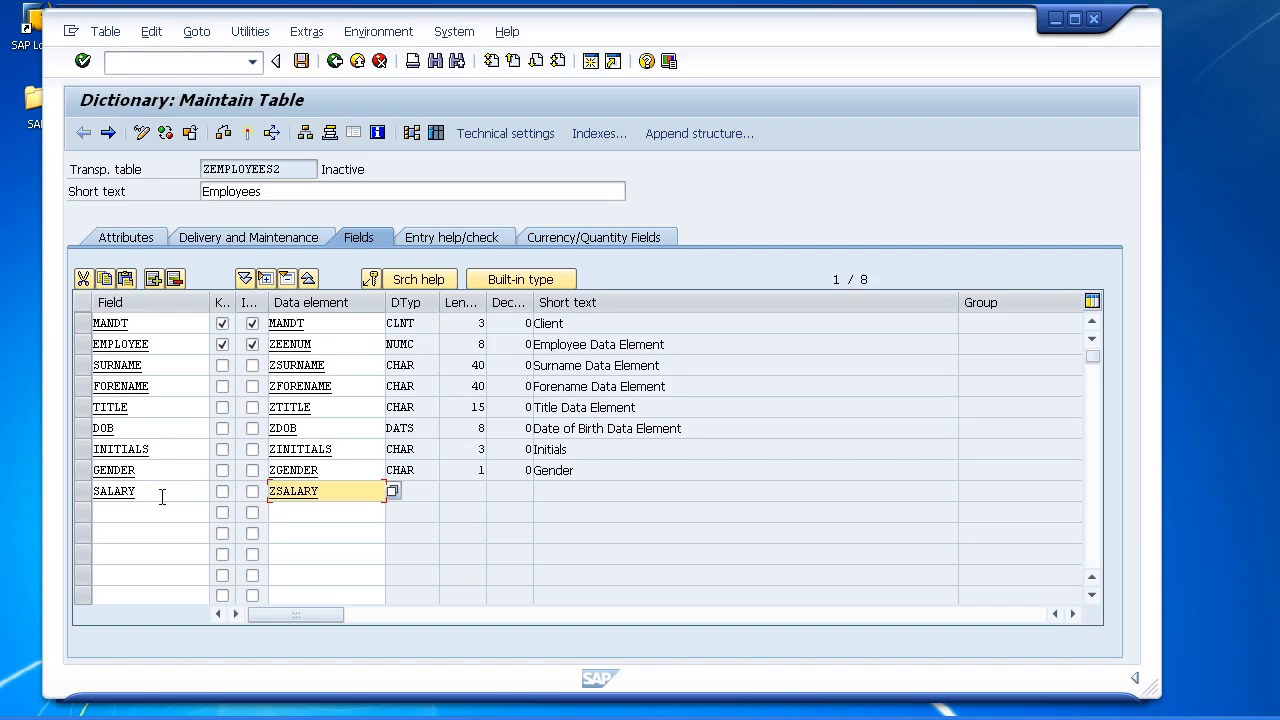
pyautogui.press('Tab')
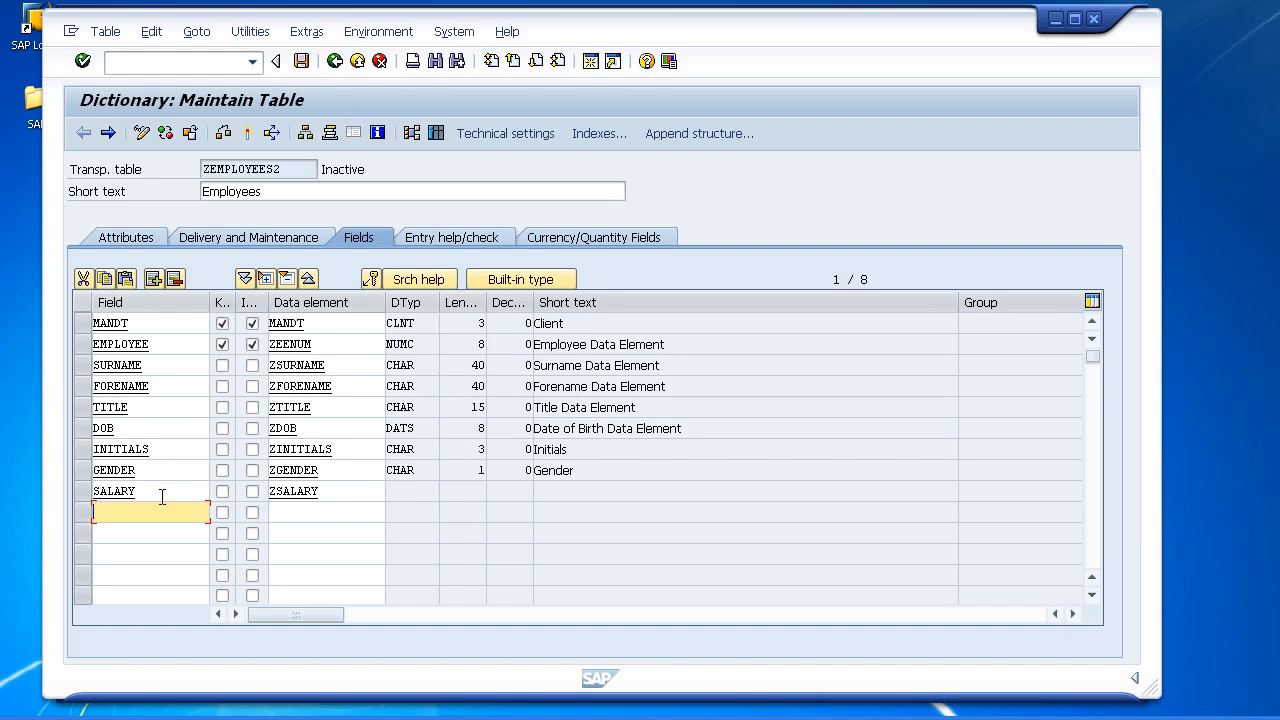
# - Save the changed table and start creating the missing data element ZSALARY
pyautogui.doubleClick(307, 490)
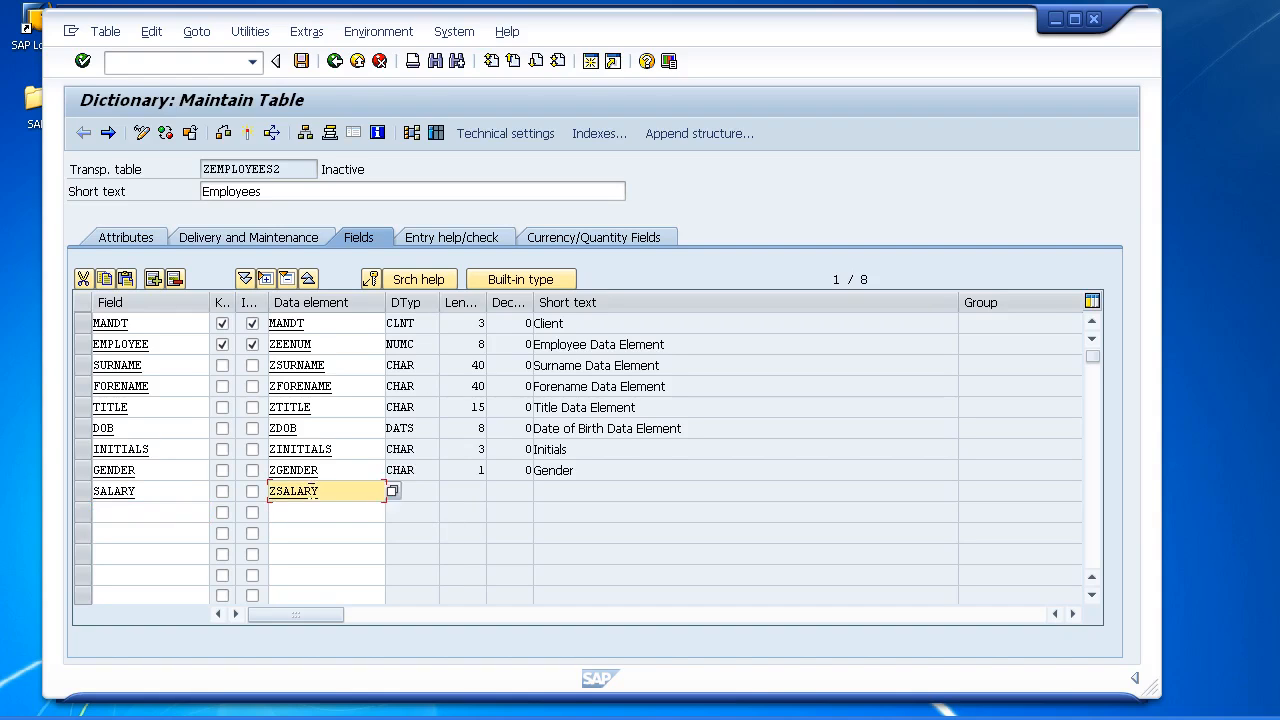
pyautogui.click(306, 428)
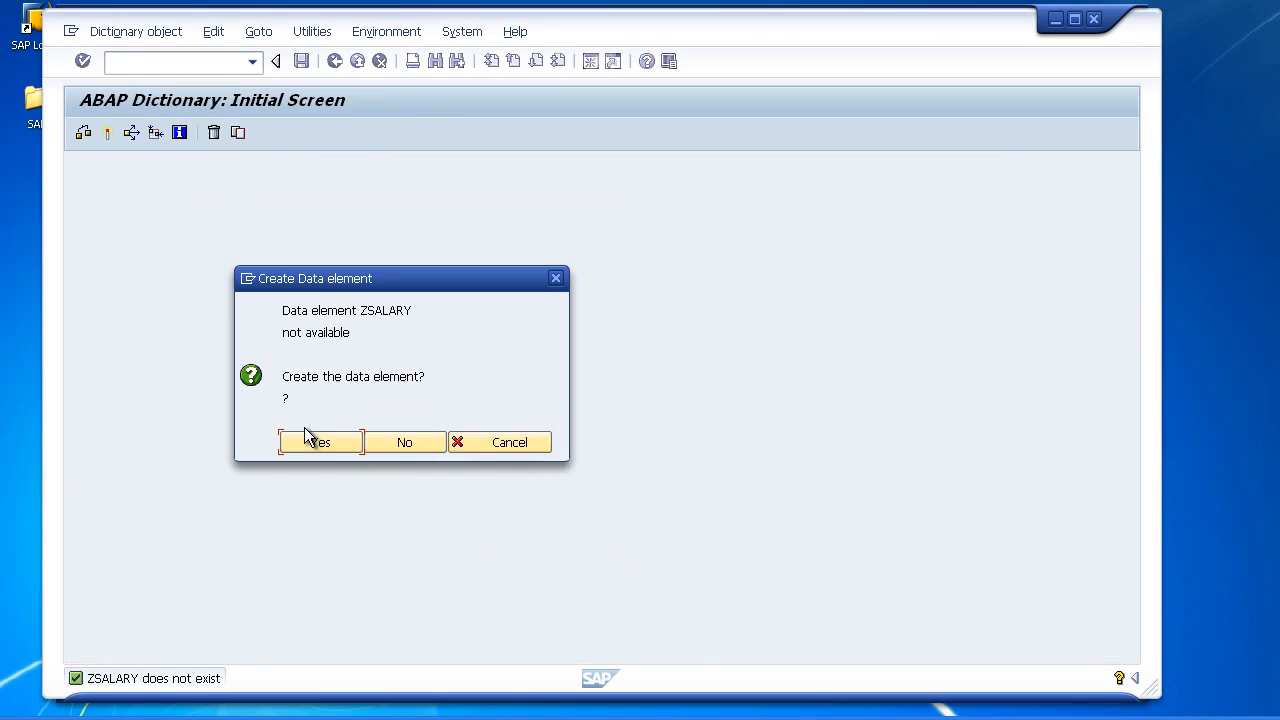
pyautogui.click(304, 444)
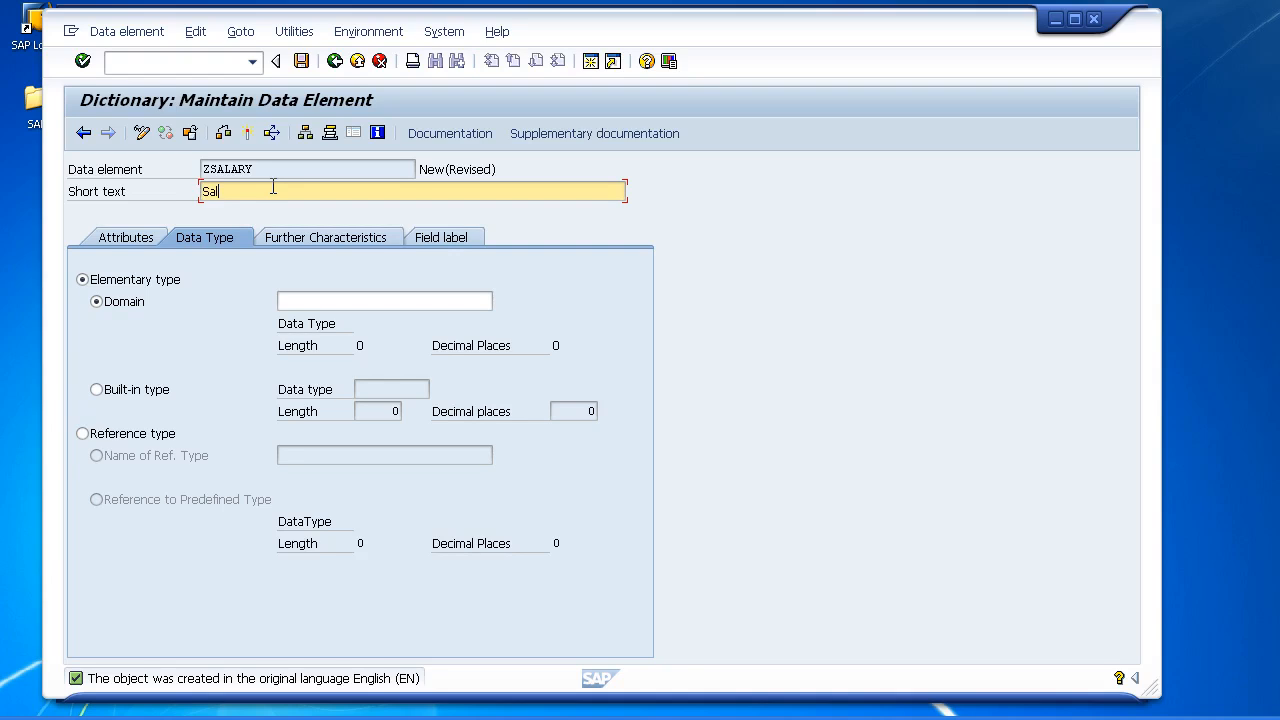
# - Give the ZSALARY data element the short text Salary and assign the domain CURR9
pyautogui.write('Salary')
pyautogui.press('Tab')
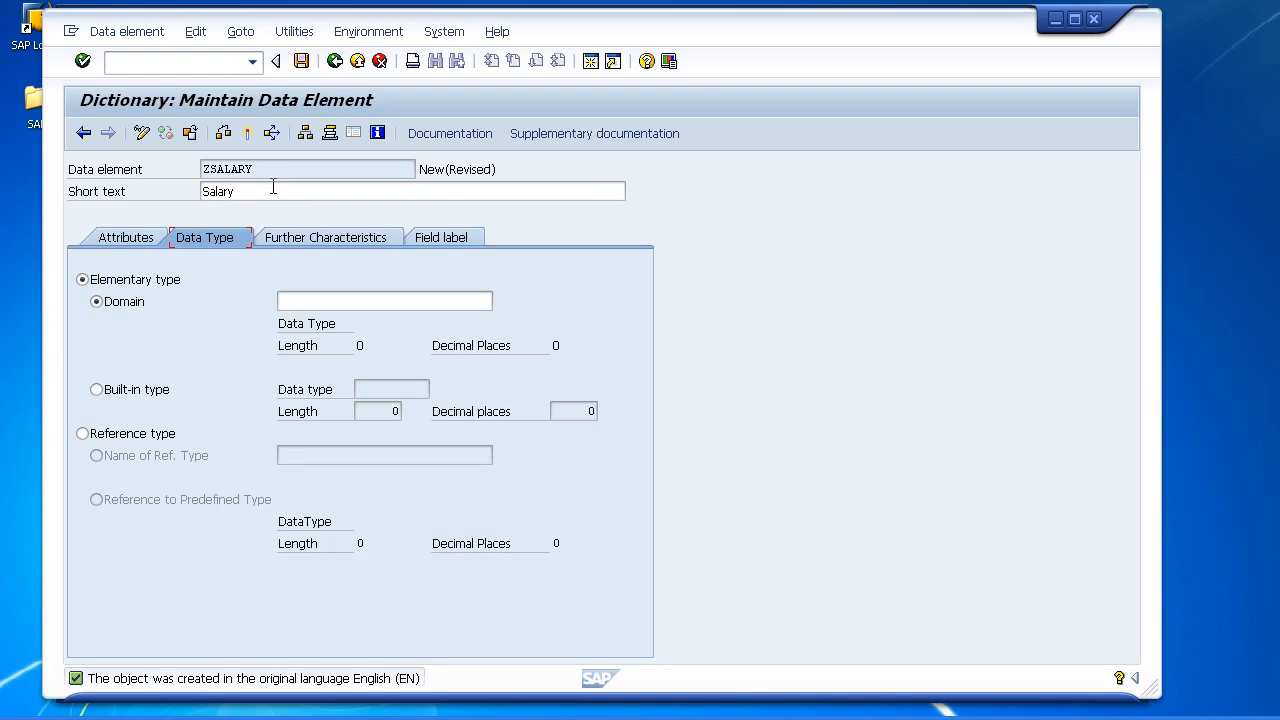
pyautogui.moveTo(257, 188); pyautogui.dragTo(2, 163)
pyautogui.click(370, 302)
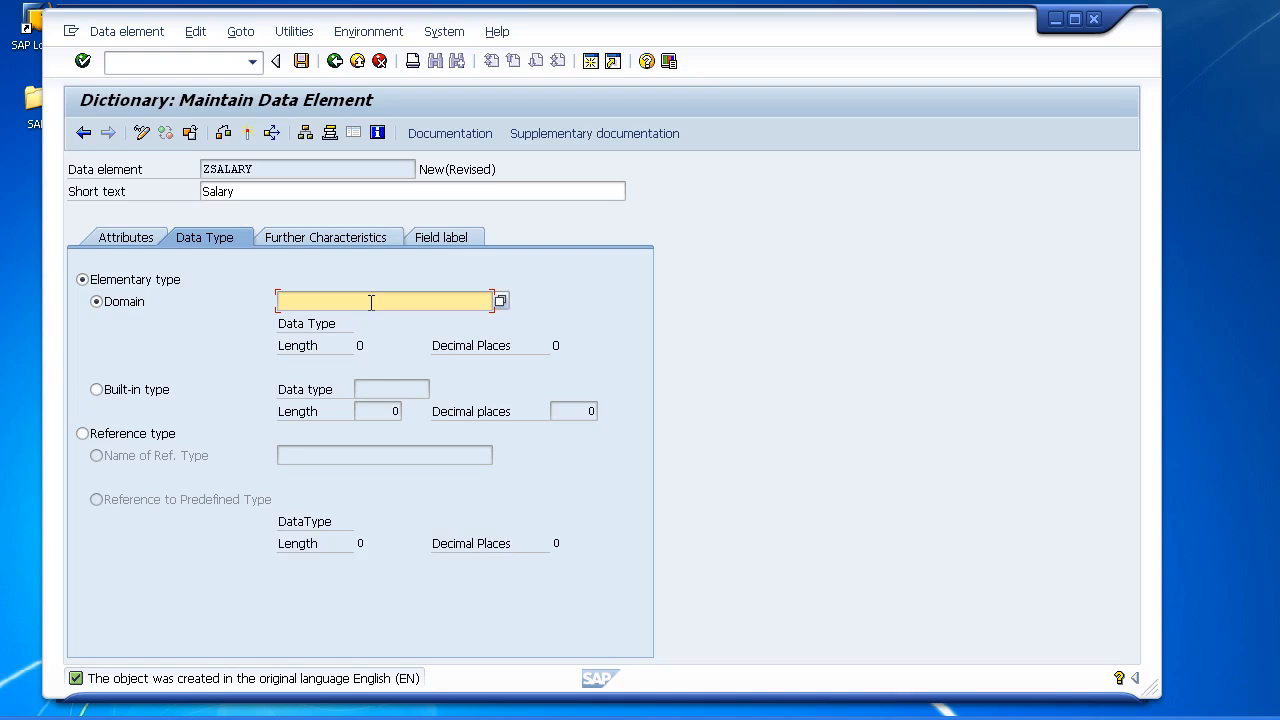
pyautogui.write('cu')
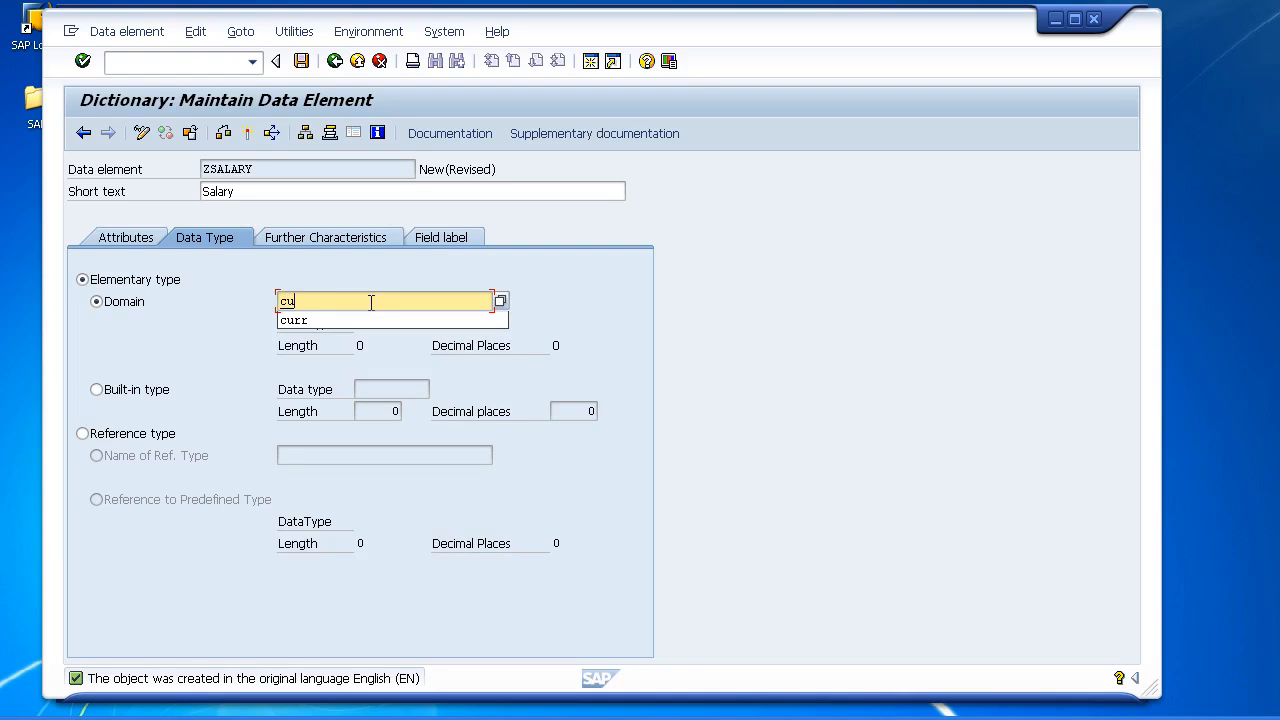
pyautogui.write('rr9')
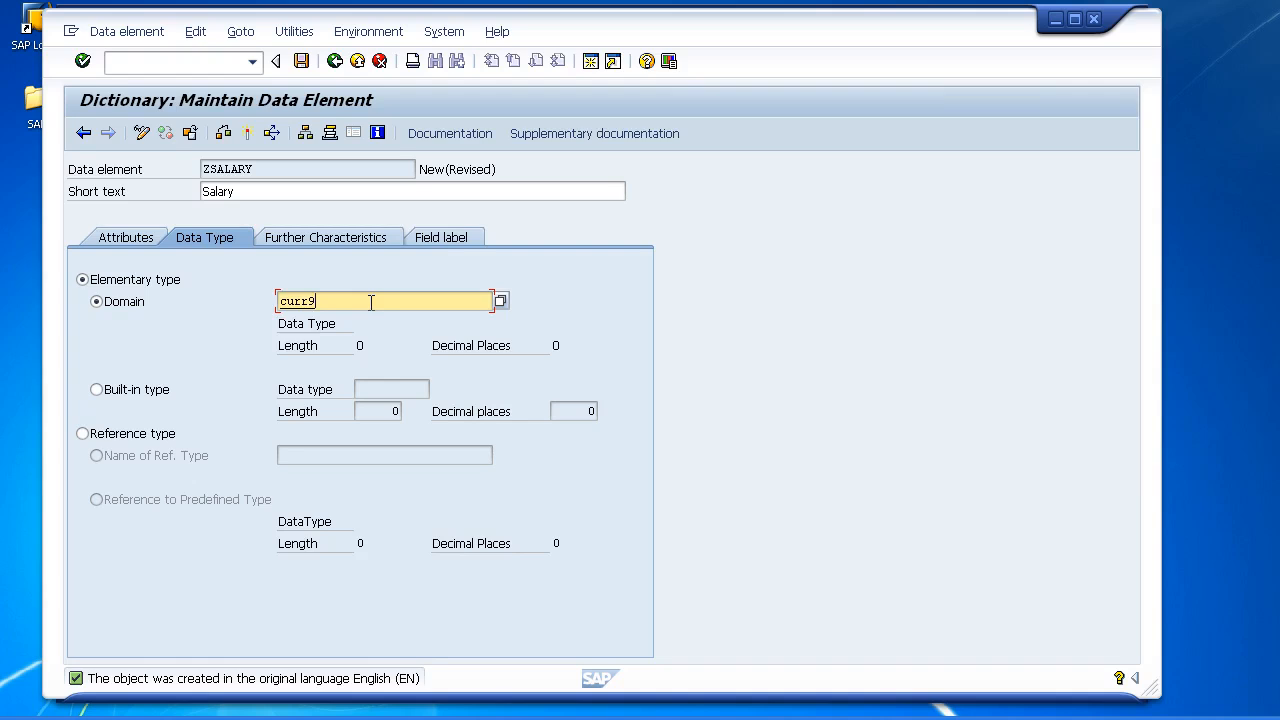
pyautogui.press('Return')
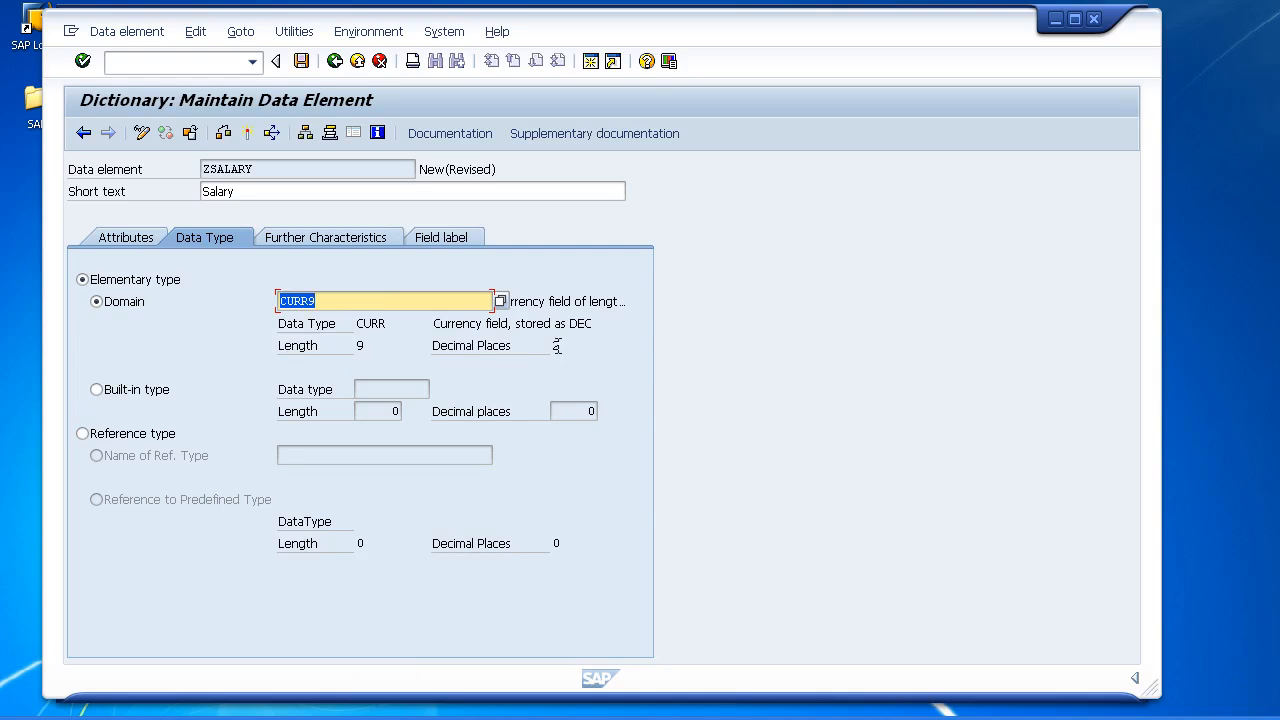
pyautogui.click(311, 301)
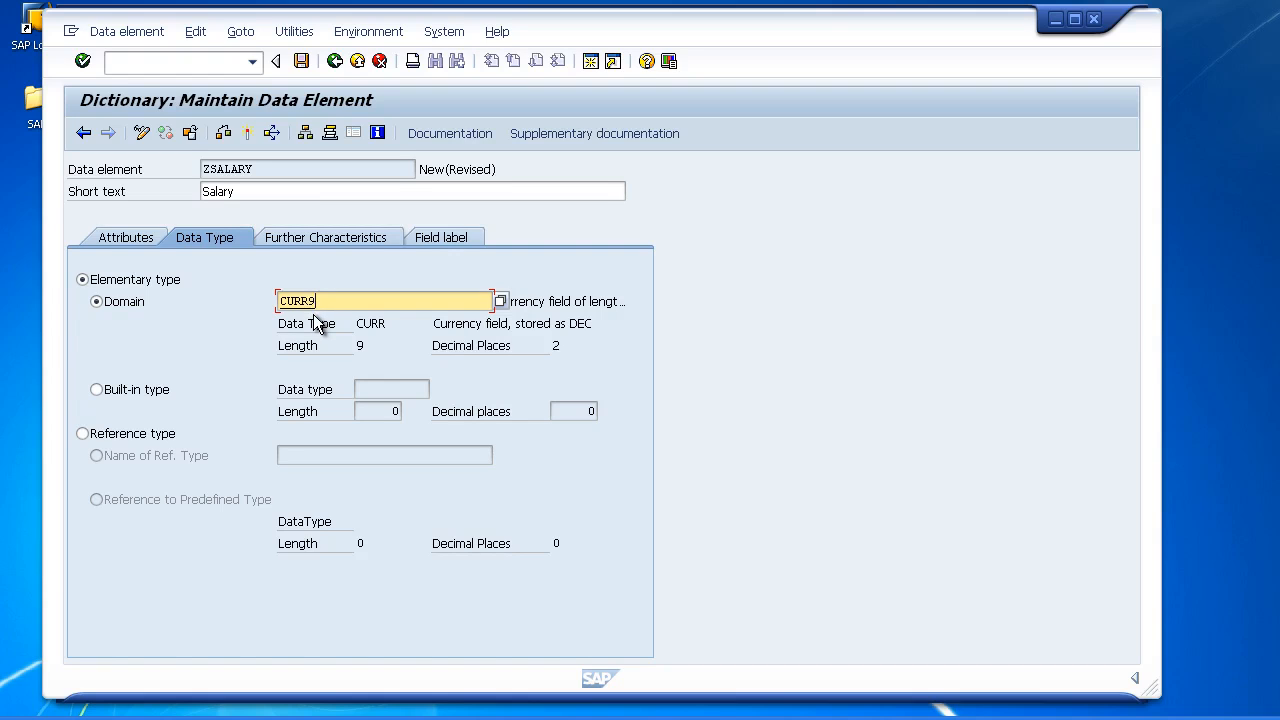
# - Set the short, medium, long and heading field labels of the ZSALARY data element to Salary
pyautogui.click(438, 243)
pyautogui.hotkey('ctrl', 'c')
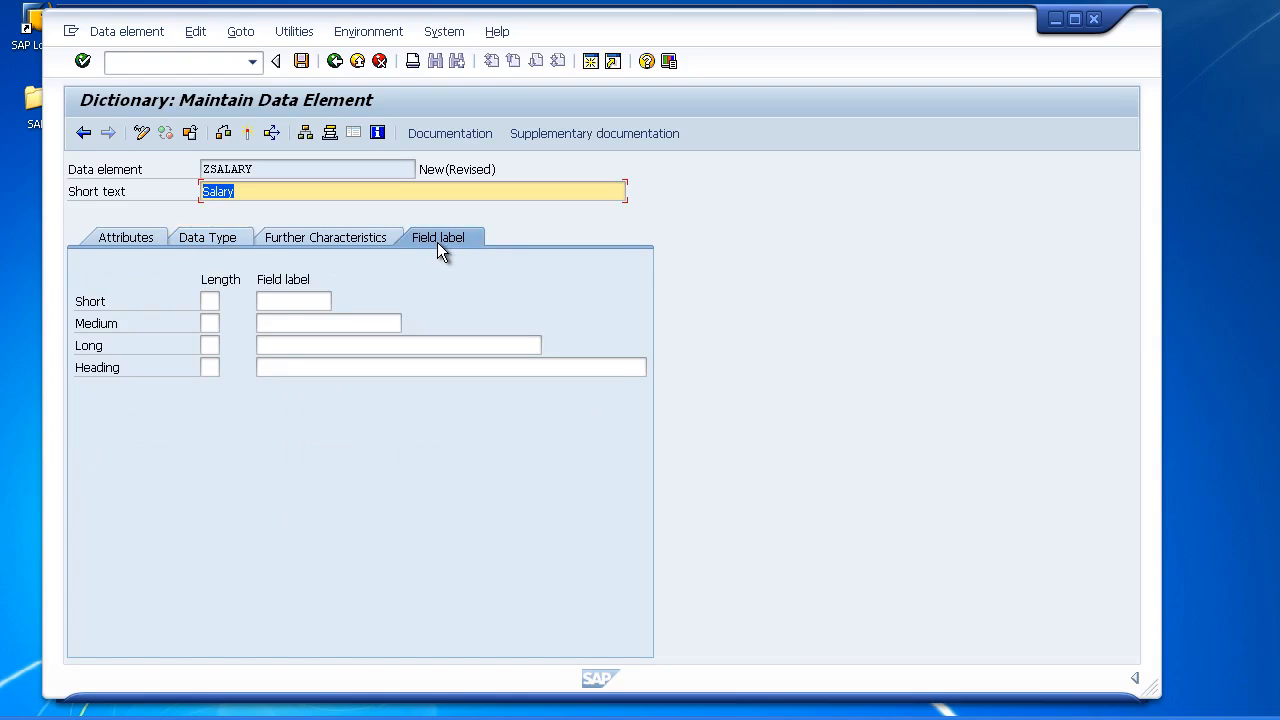
pyautogui.click(280, 299)
pyautogui.hotkey('ctrl', 'v')
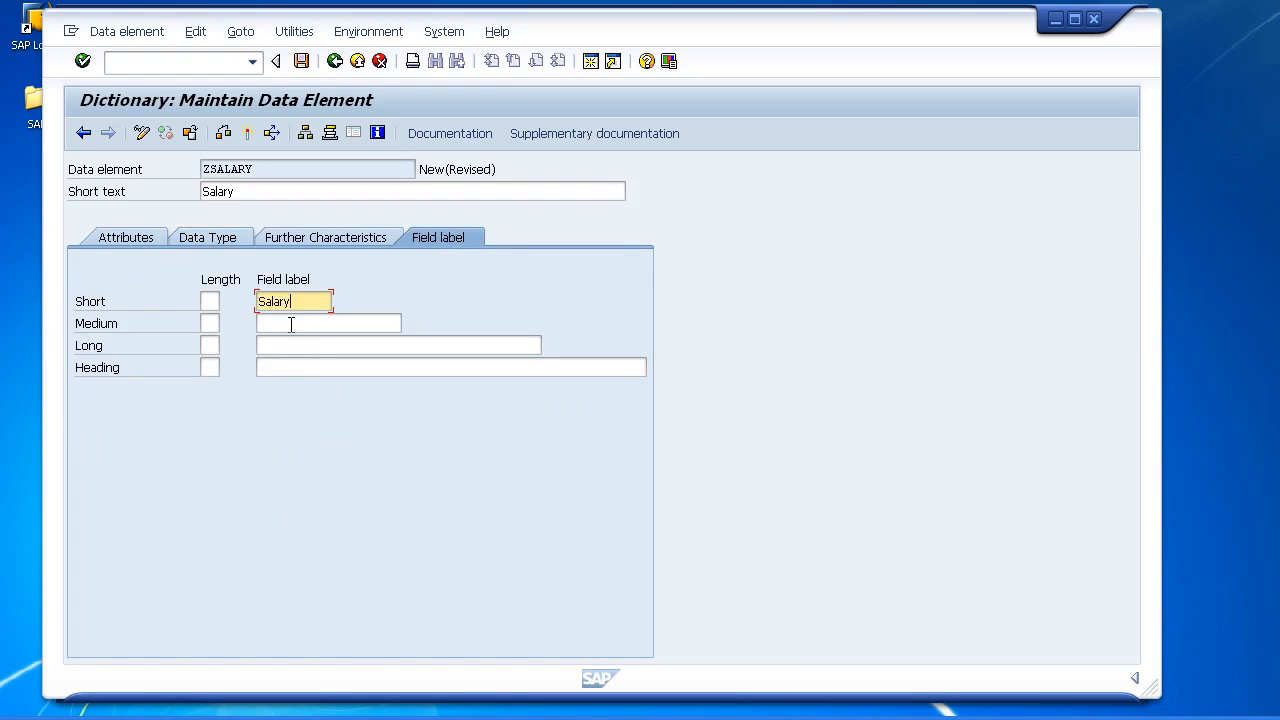
pyautogui.click(289, 323)
pyautogui.hotkey('ctrl', 'v')
pyautogui.click(291, 345)
pyautogui.hotkey('ctrl', 'v')
pyautogui.click(291, 367)
pyautogui.hotkey('ctrl', 'v')
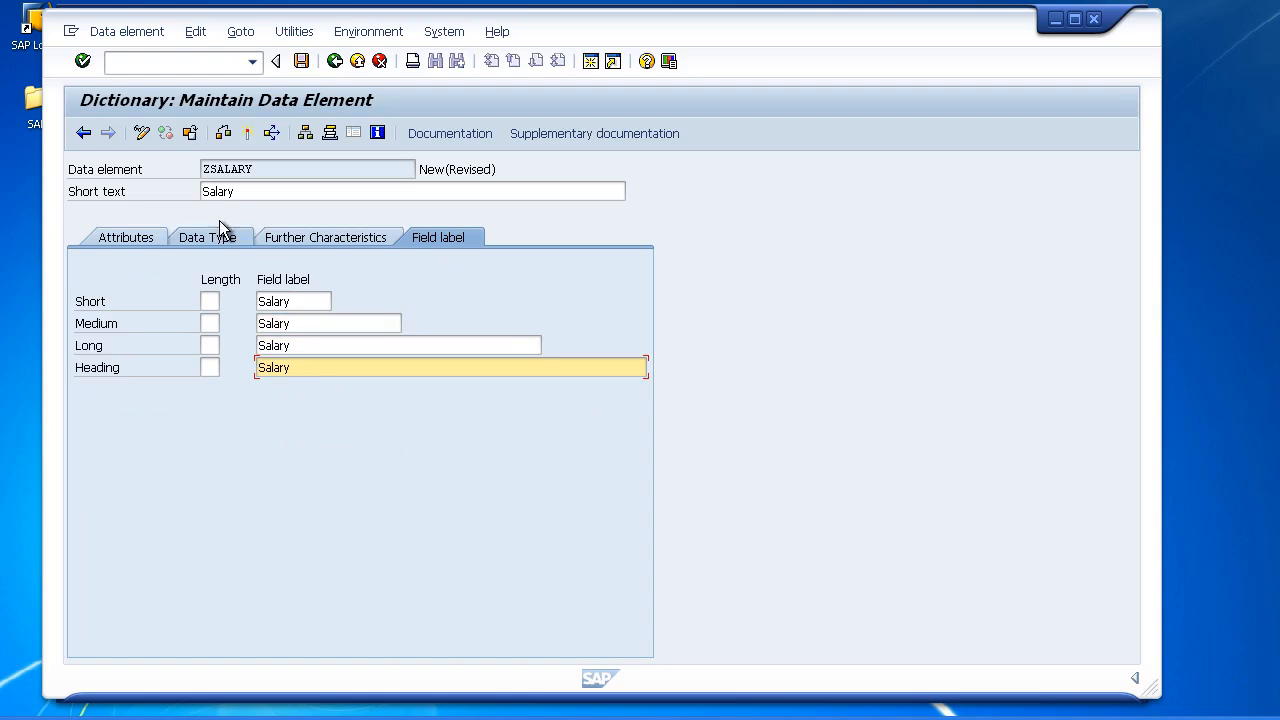
# - Save the ZSALARY data element as a local object, activate it and return to the ZEMPLOYEES2 field list
pyautogui.click(301, 61)
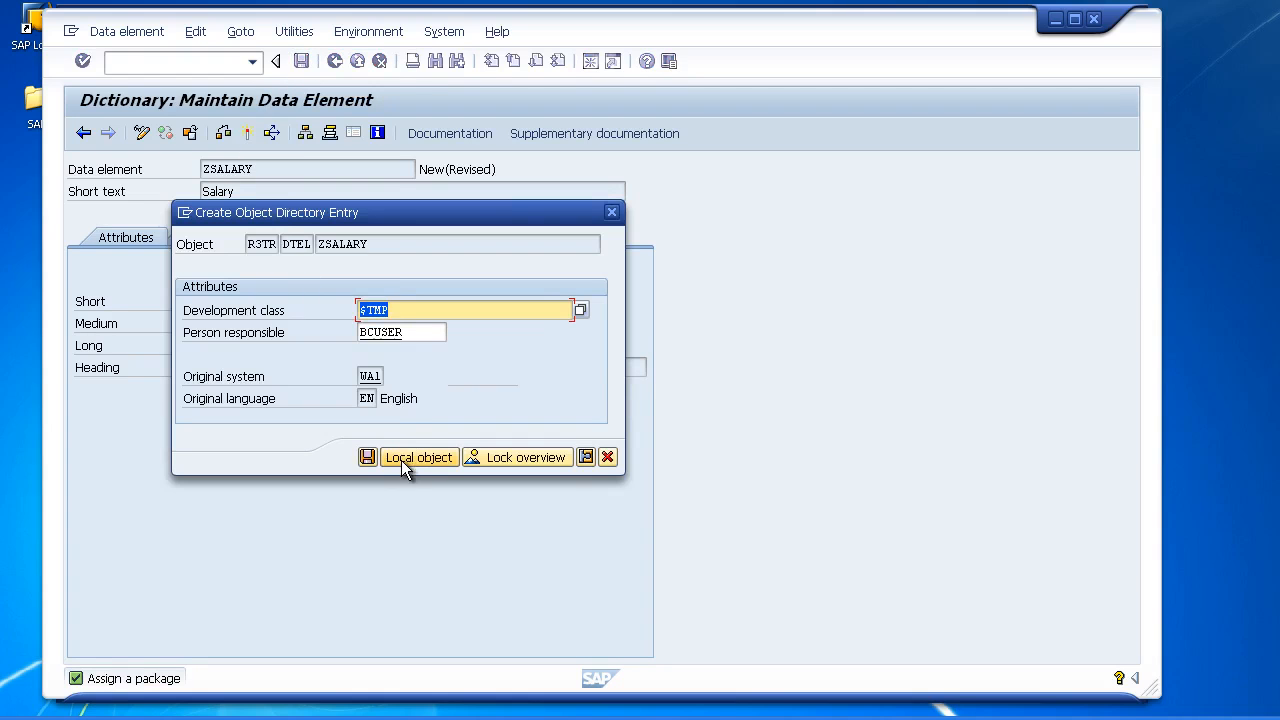
pyautogui.click(405, 457)
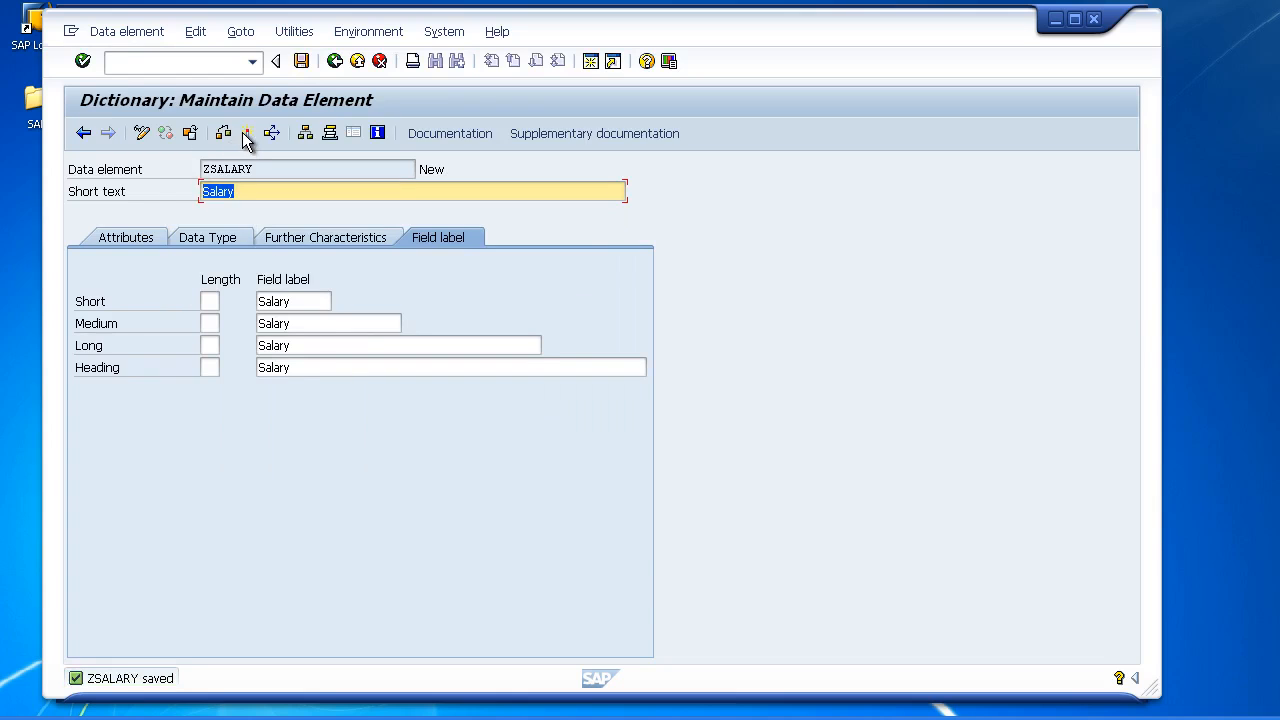
pyautogui.click(247, 133)
pyautogui.click(505, 697)
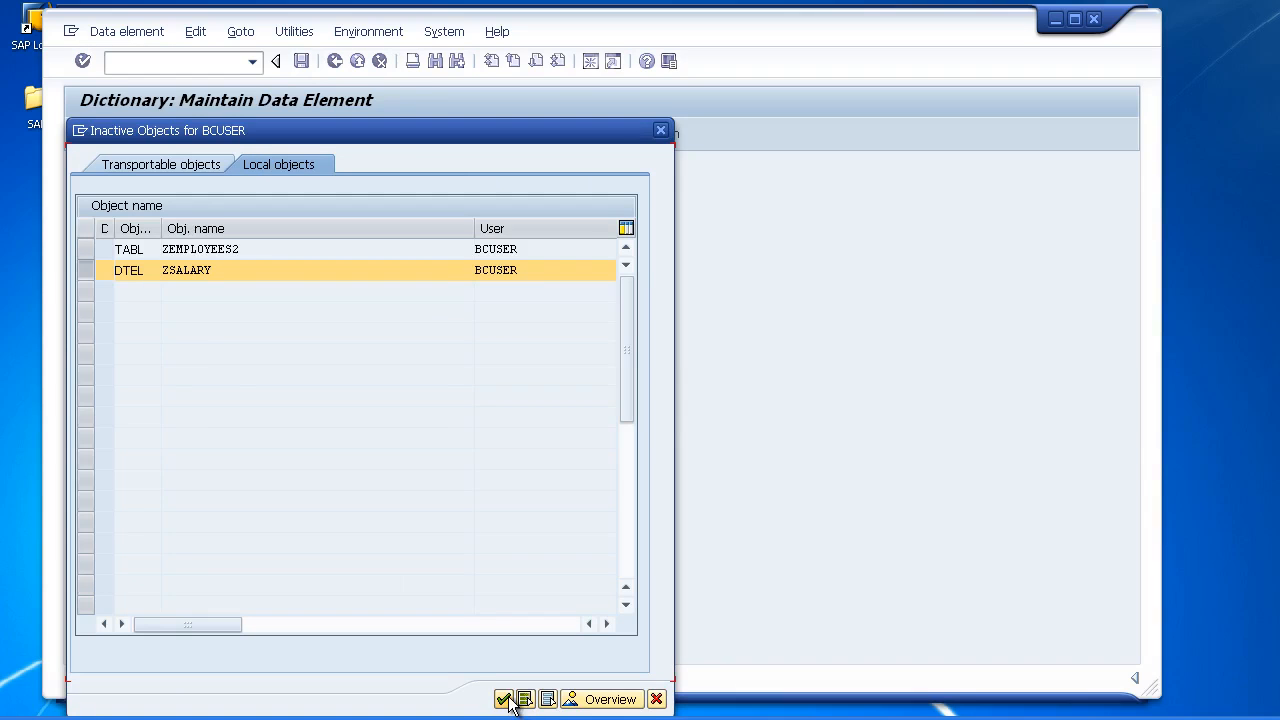
pyautogui.press('F3')
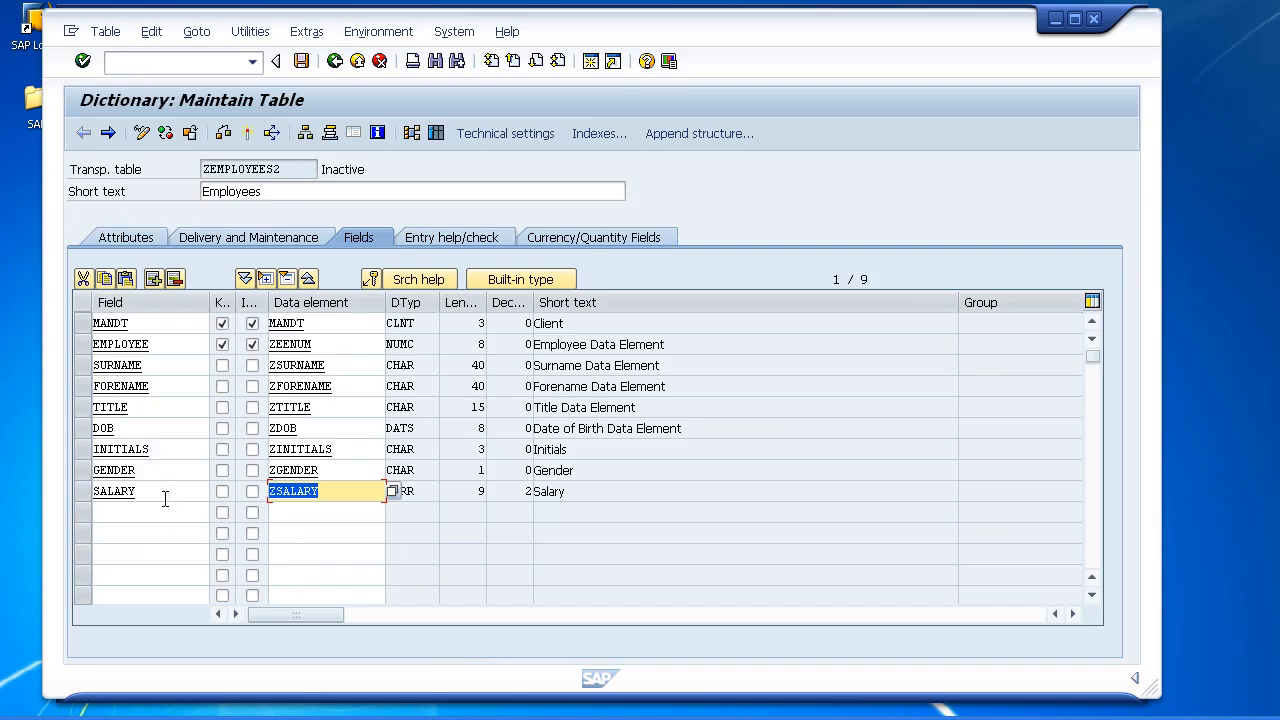
pyautogui.click(148, 512)
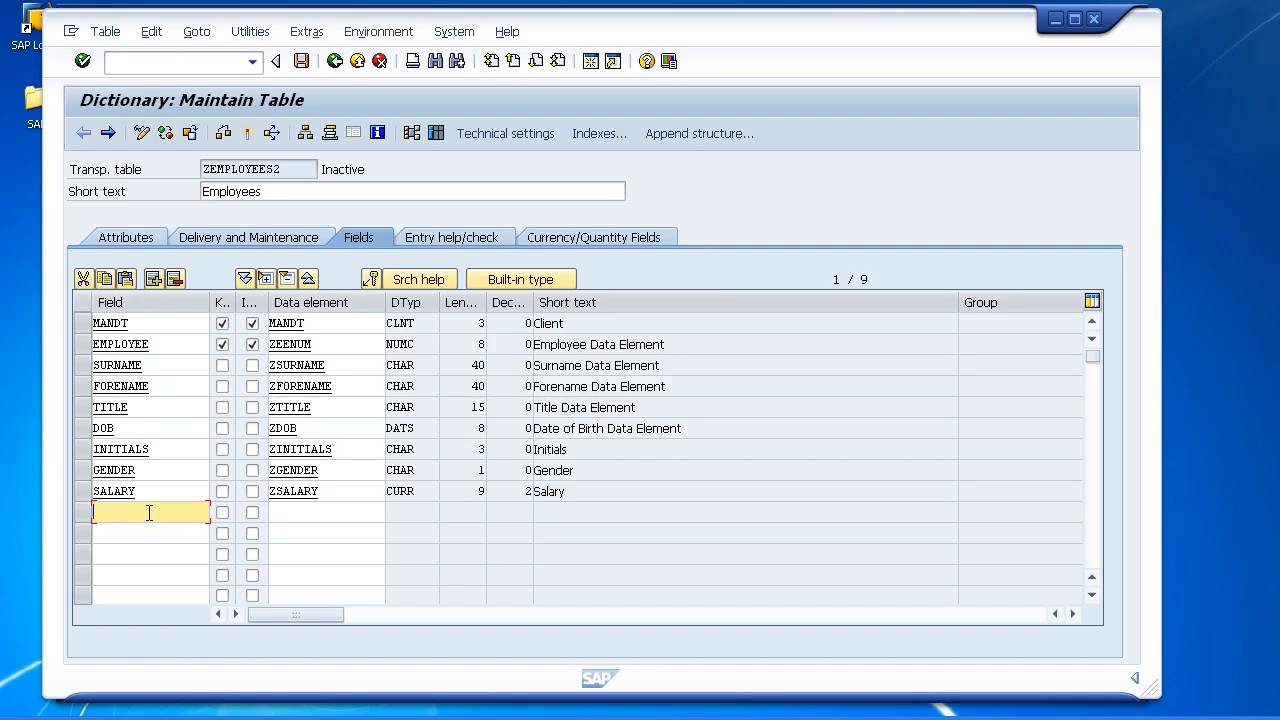
pyautogui.write('ECURRENCY')
pyautogui.doubleClick(150, 512)
pyautogui.press('Delete')
# - Try to activate the ZEMPLOYEES2 table and examine the activation log for the cause of any errors
pyautogui.click(247, 133)
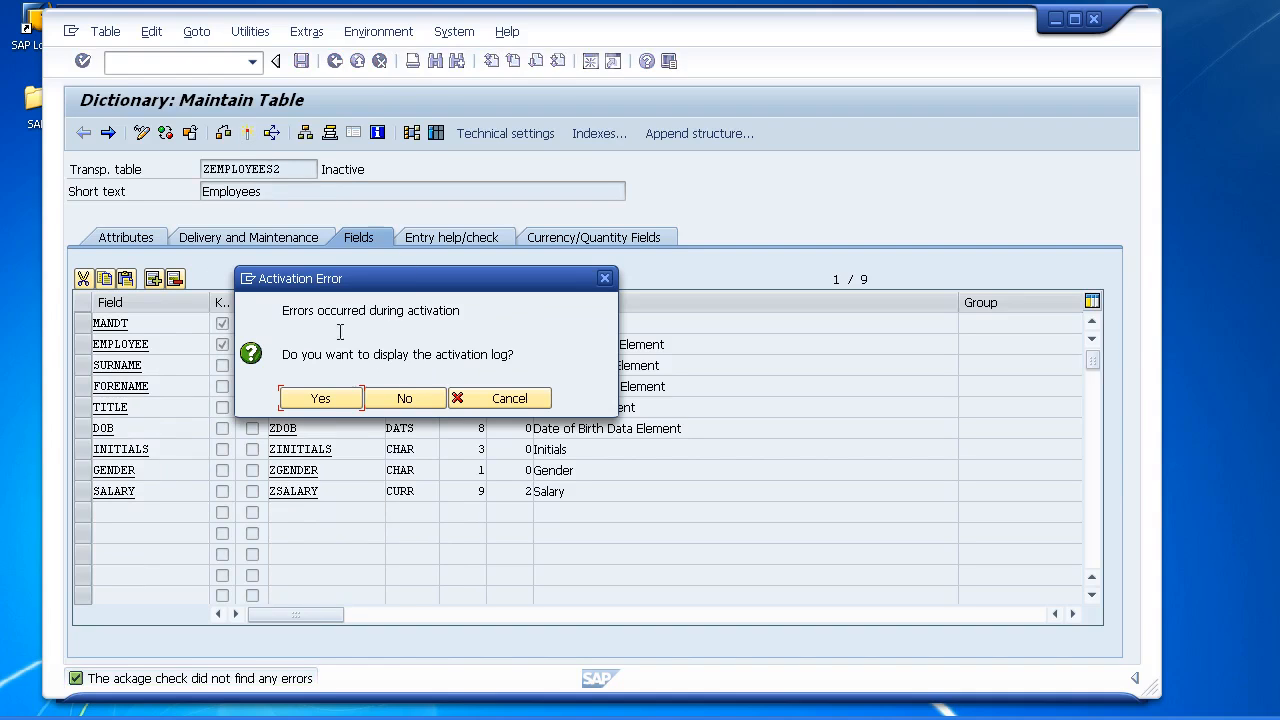
pyautogui.click(323, 400)
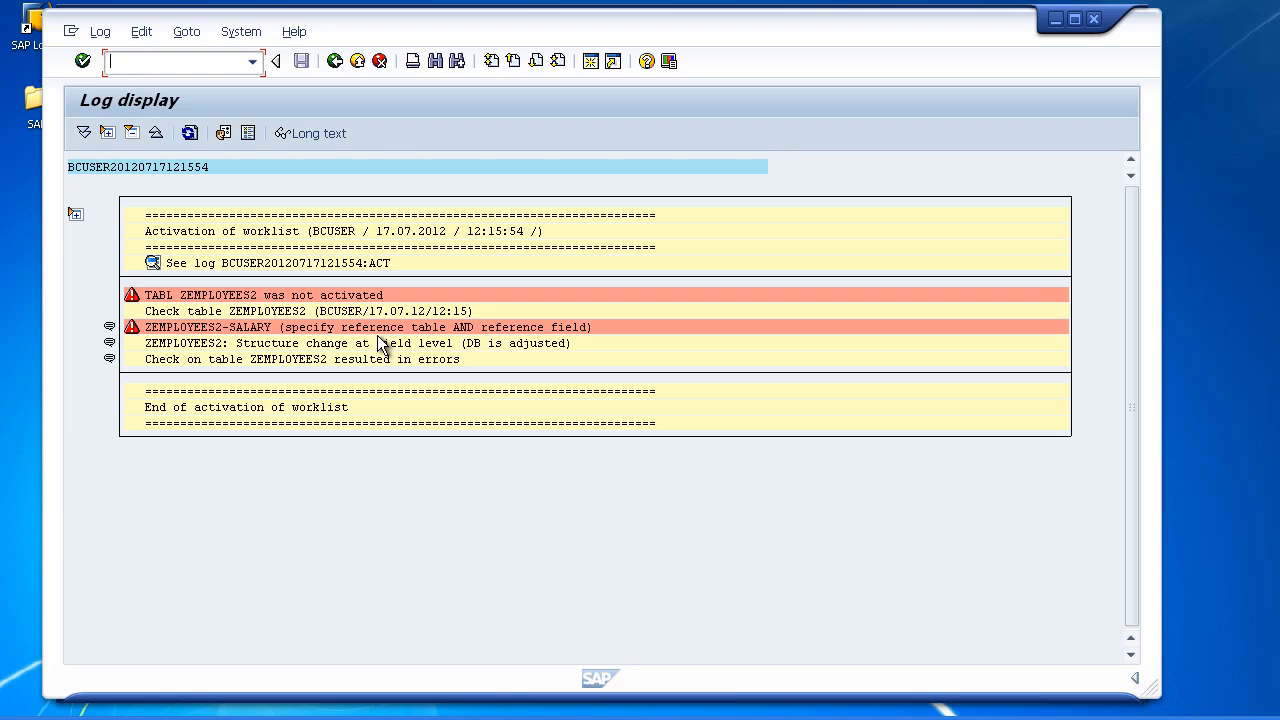
pyautogui.click(336, 61)
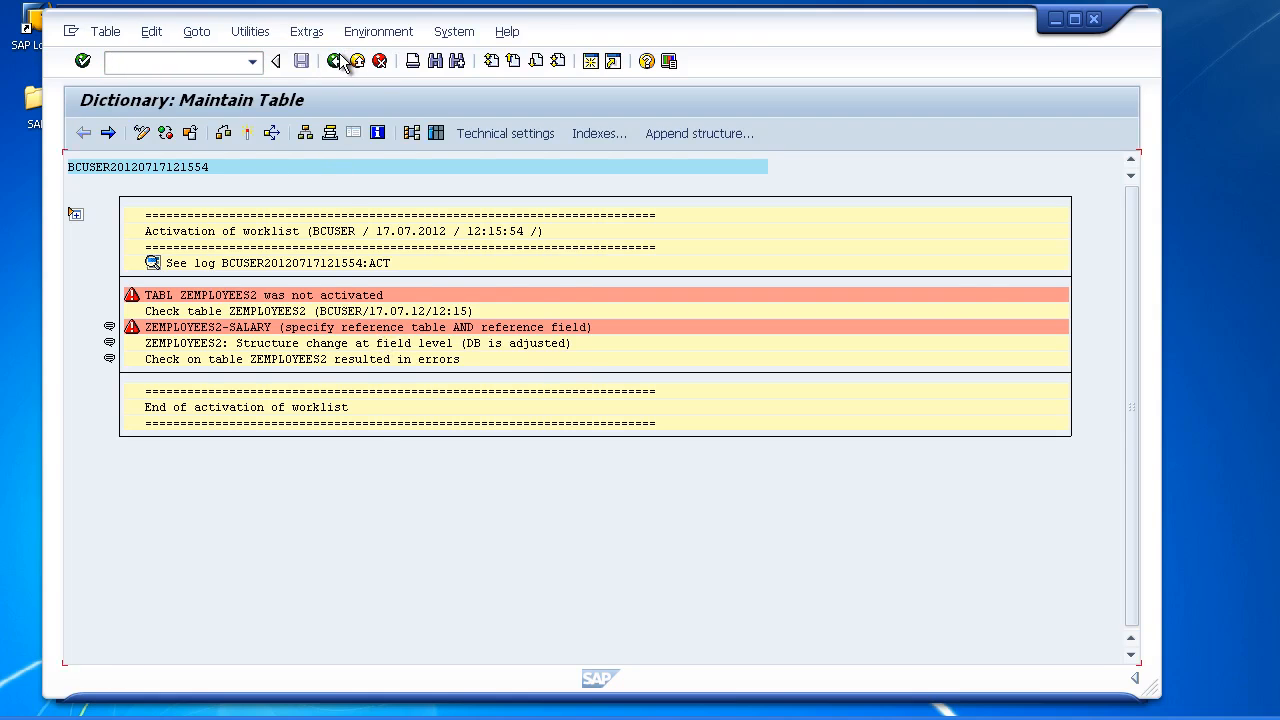
# - Add the field ECURRENCY with data element CURCY below SALARY in the ZEMPLOYEES2 field list
pyautogui.click(118, 511)
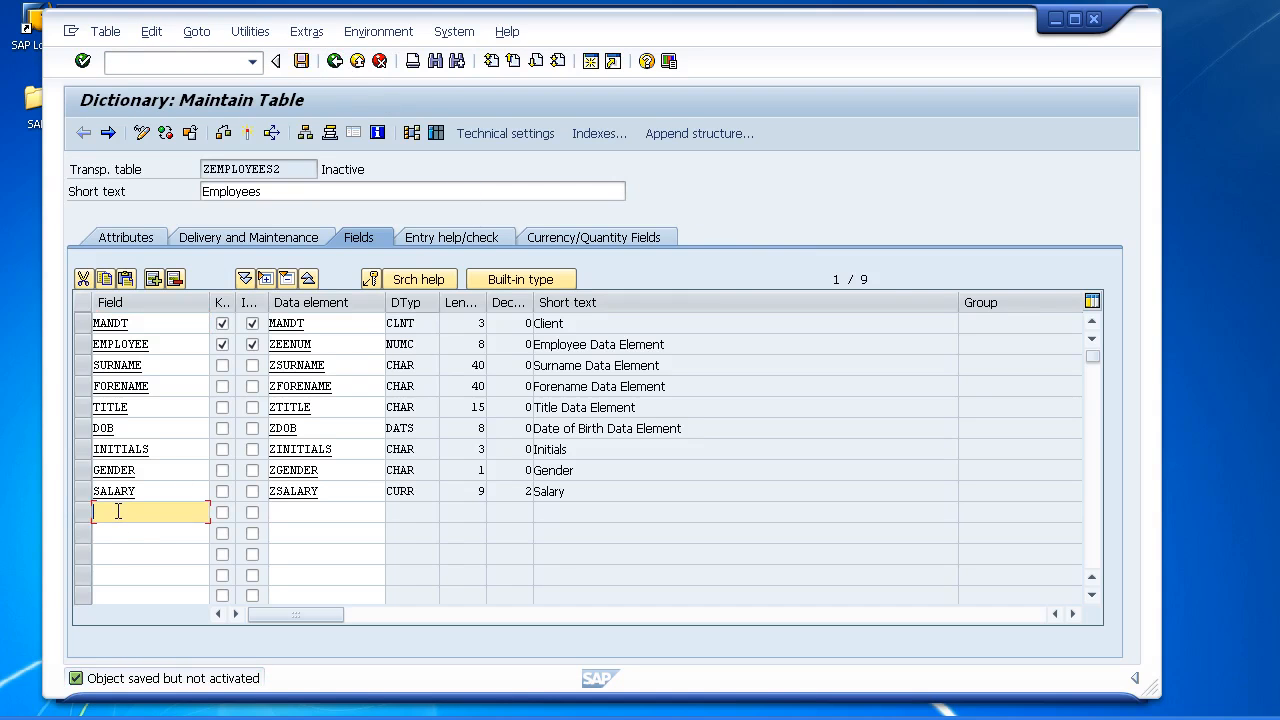
pyautogui.write('ECURRENCY')
pyautogui.press('Tab')
pyautogui.press('Tab')
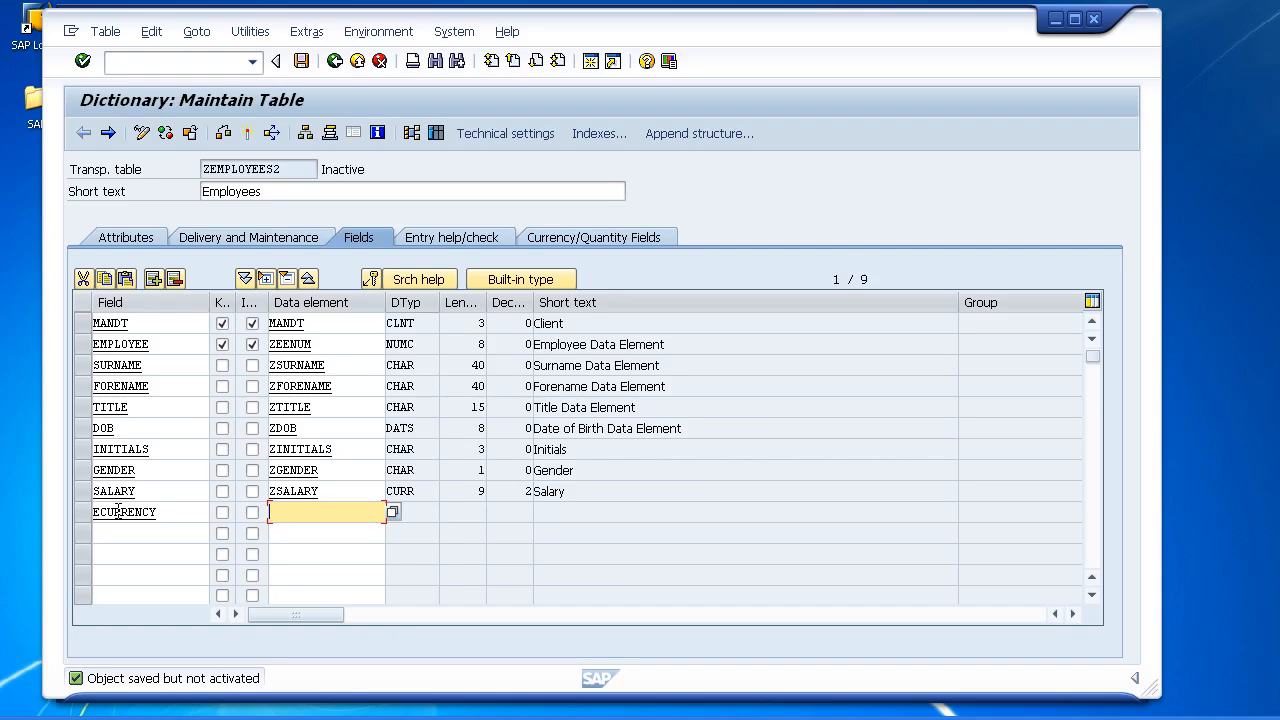
pyautogui.write('CU')
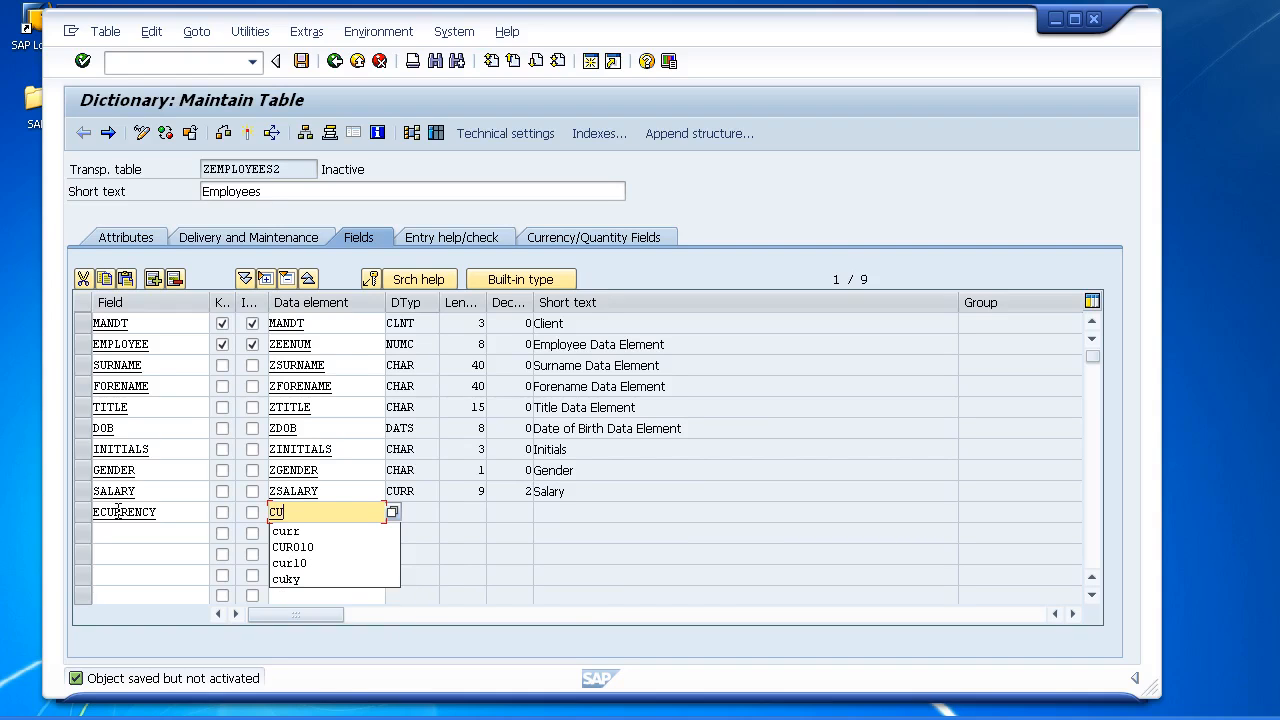
pyautogui.write('RCY')
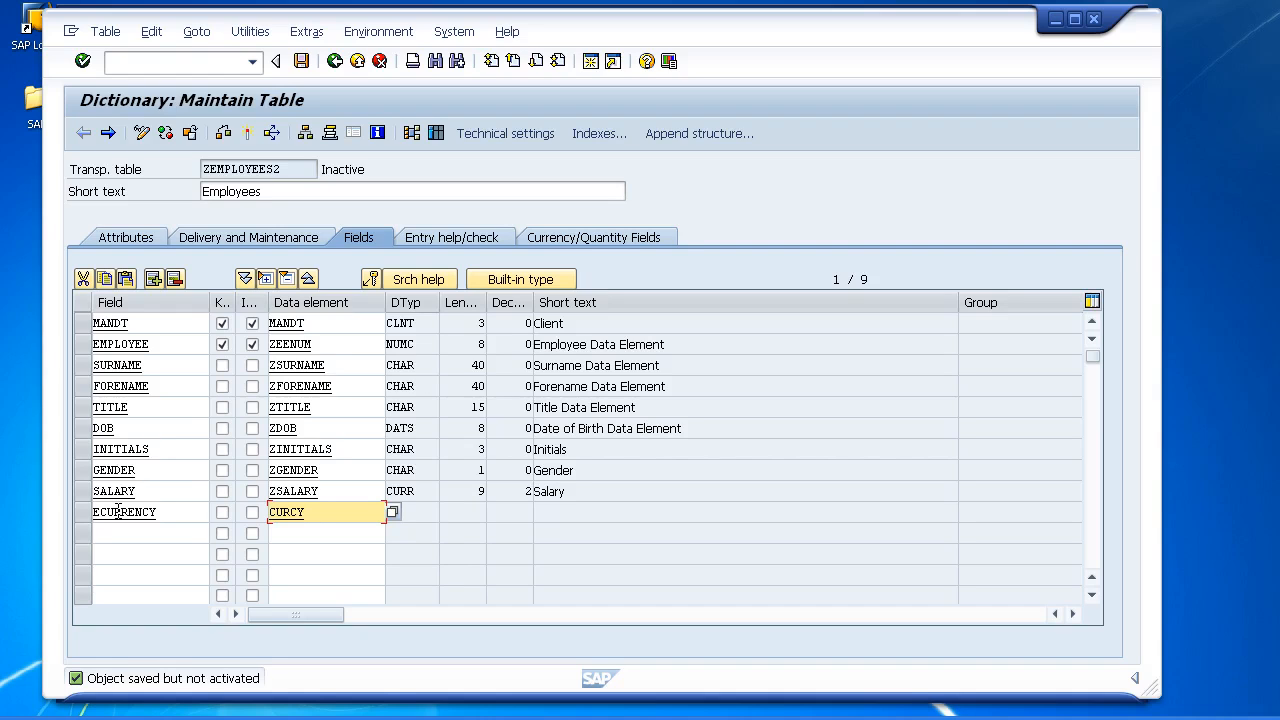
pyautogui.press('Return')
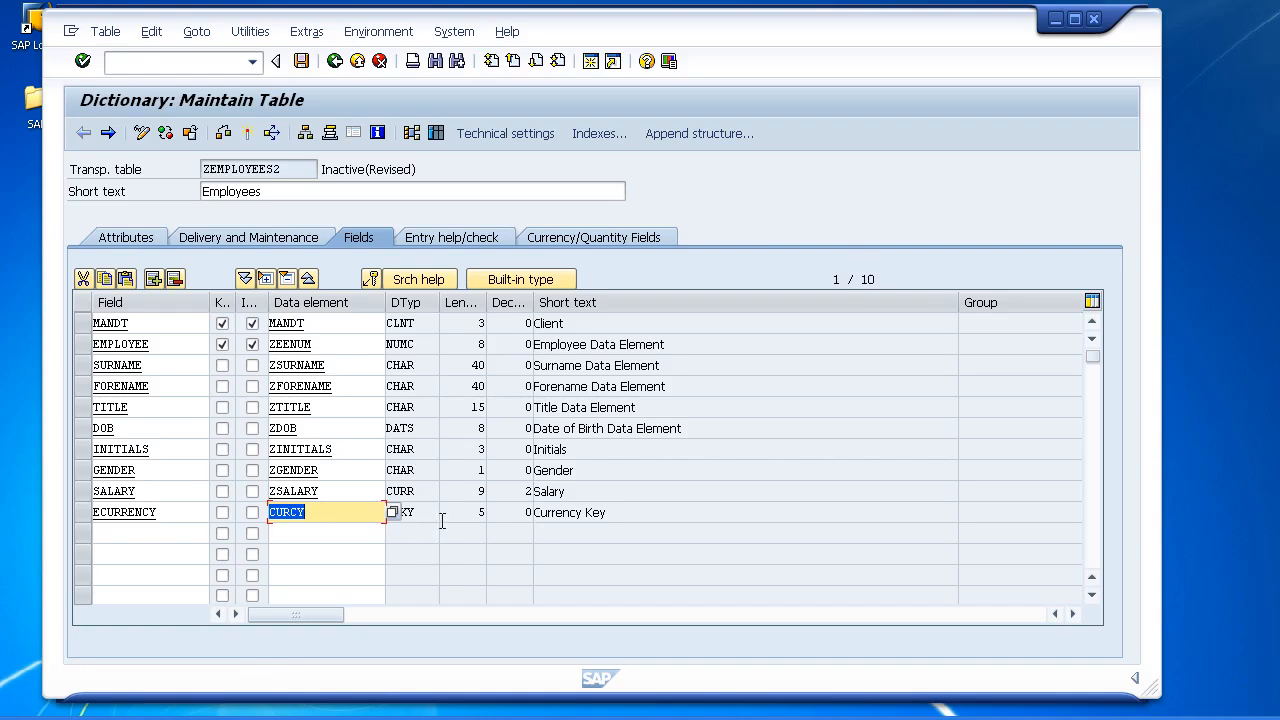
pyautogui.click(448, 512)
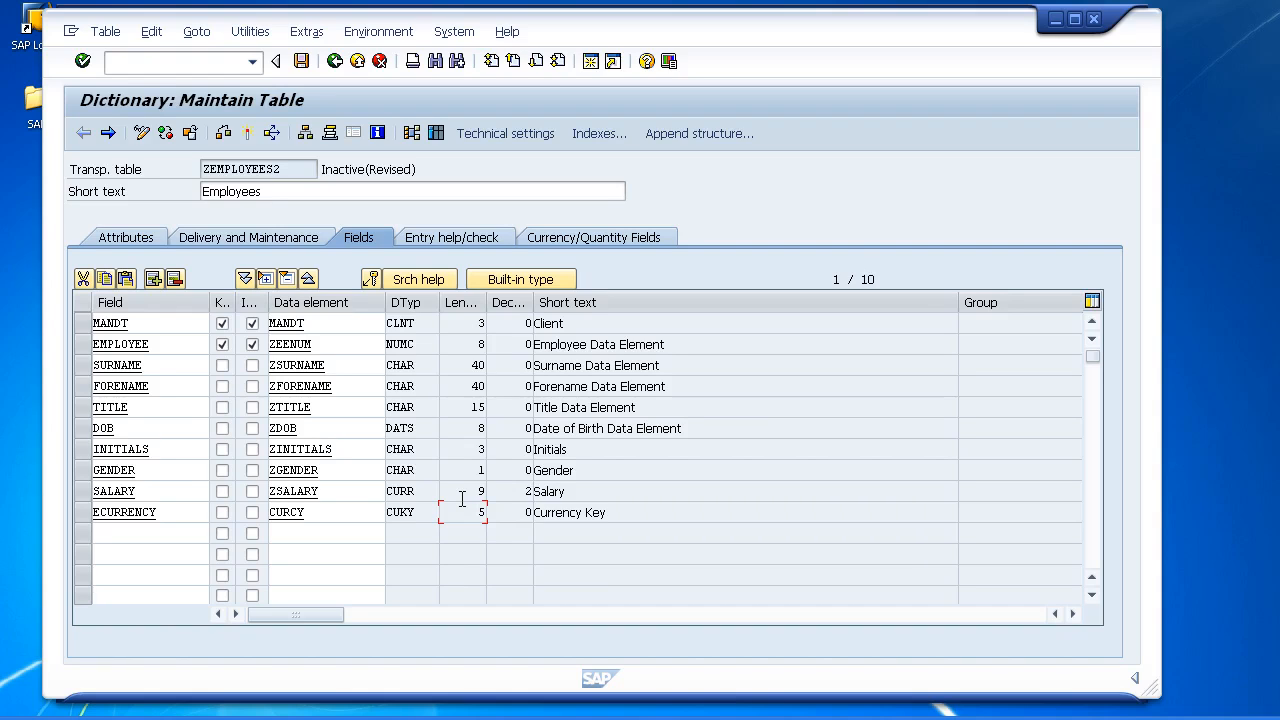
# - In the currency/quantity settings of ZEMPLOYEES2, set the reference field of SALARY to ECURRENCY
pyautogui.click(565, 237)
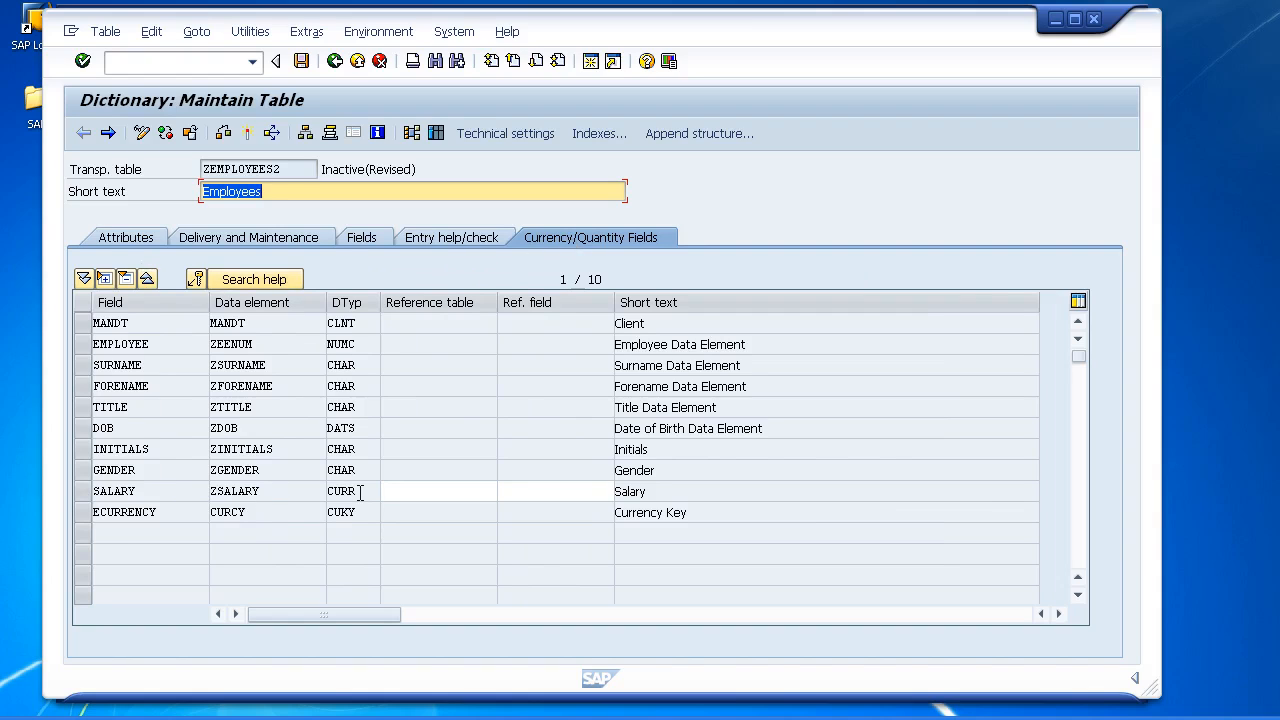
pyautogui.moveTo(360, 491); pyautogui.dragTo(328, 486)
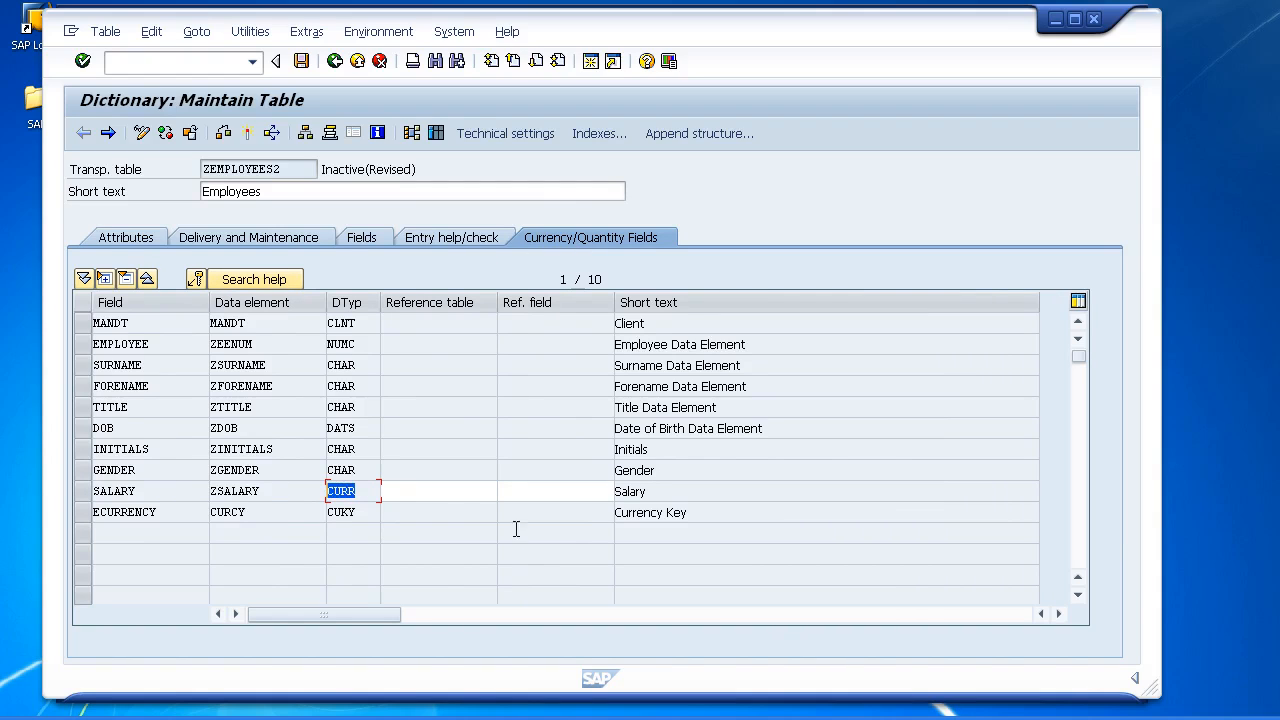
pyautogui.click(573, 489)
pyautogui.click(455, 498)
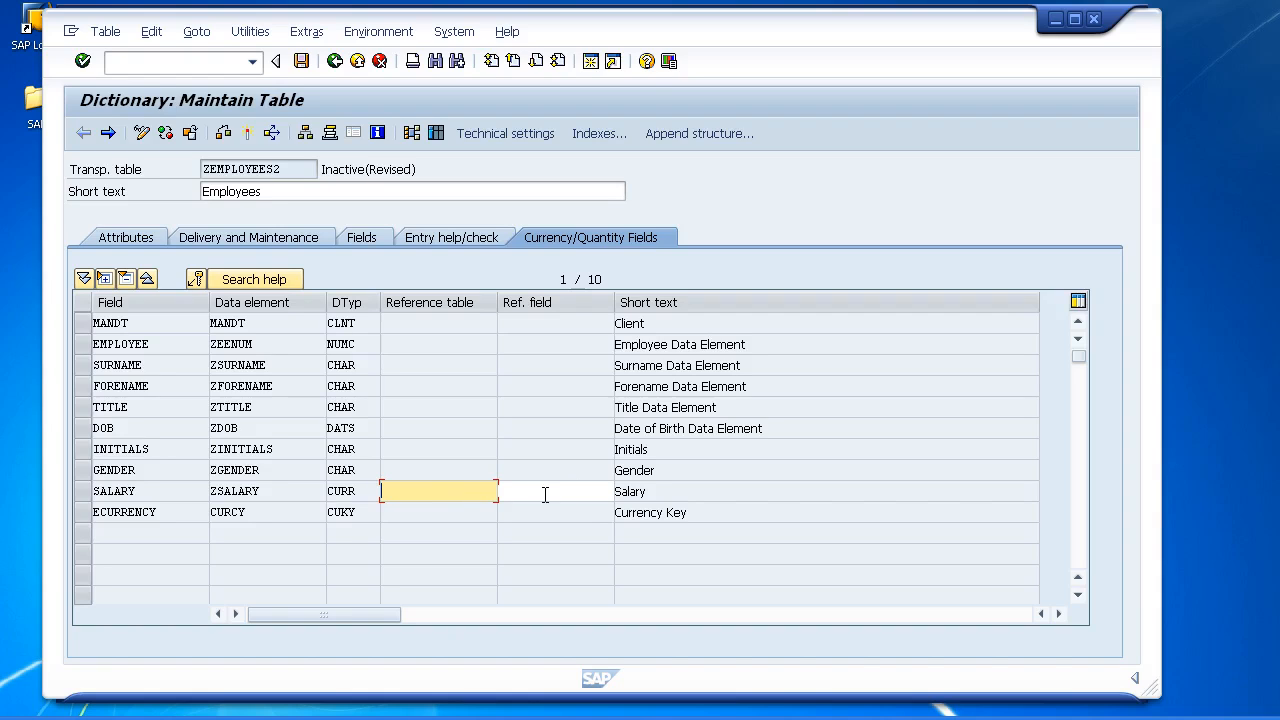
pyautogui.moveTo(184, 516); pyautogui.dragTo(8, 514)
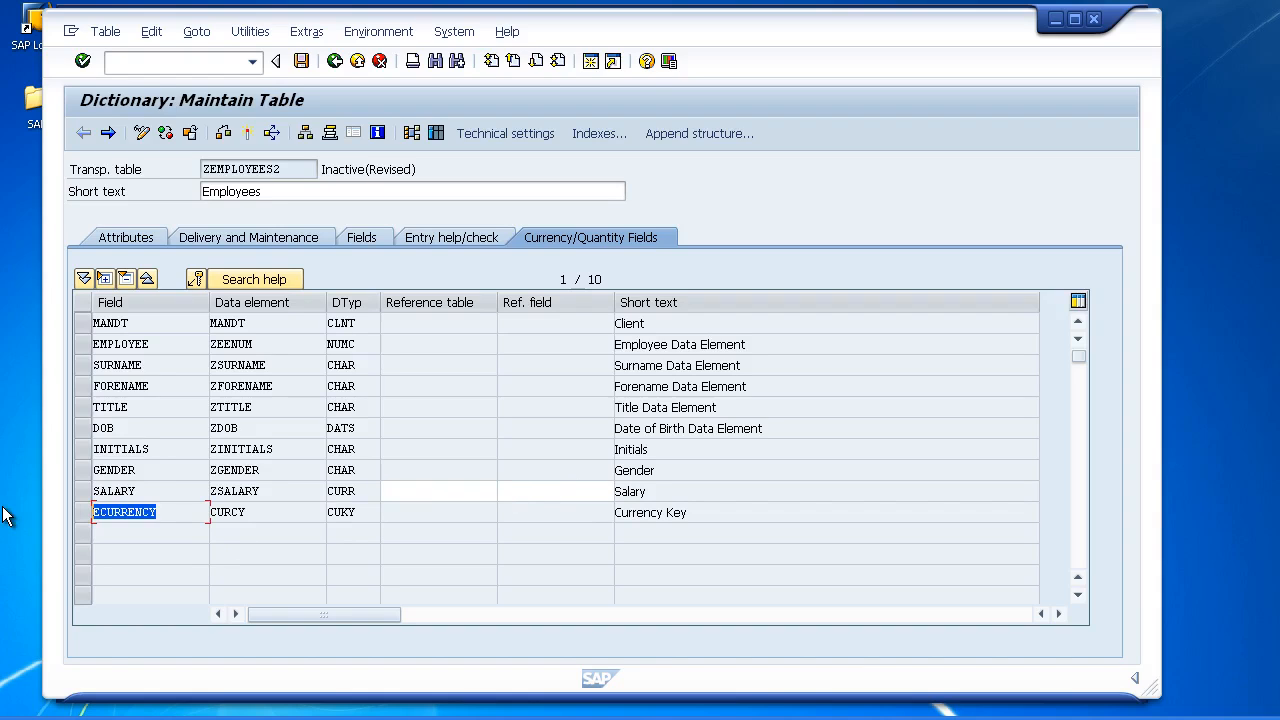
pyautogui.hotkey('ctrl', 'c')
pyautogui.click(540, 491)
pyautogui.hotkey('ctrl', 'v')
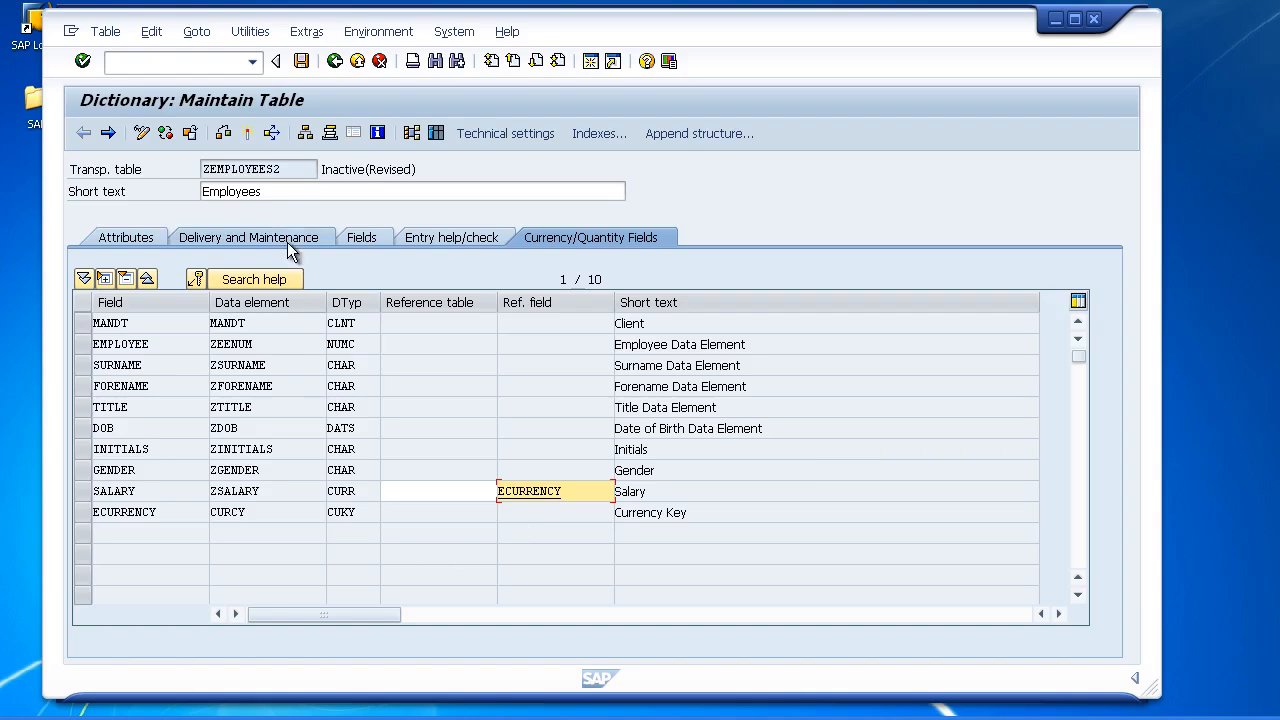
# - Set the reference table of the SALARY field to ZEMPLOYEES2 and activate the table
pyautogui.hotkey('shift', 'Tab')
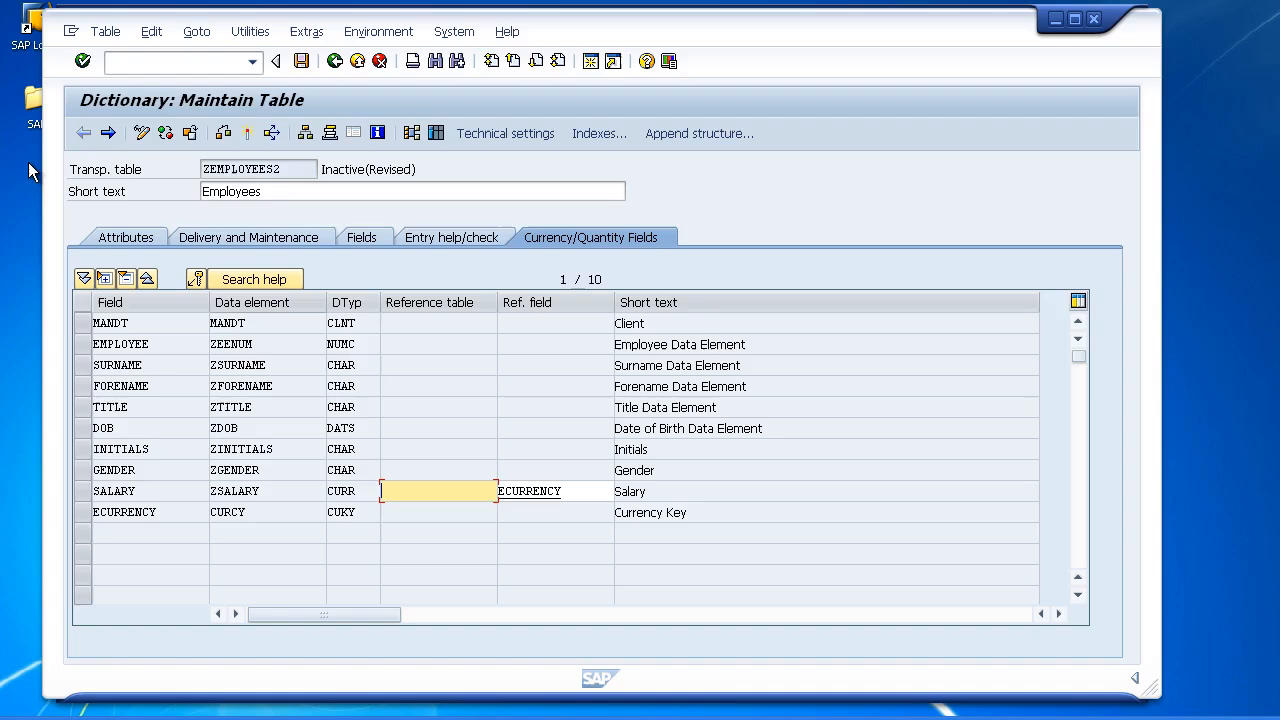
pyautogui.moveTo(281, 170); pyautogui.dragTo(173, 176)
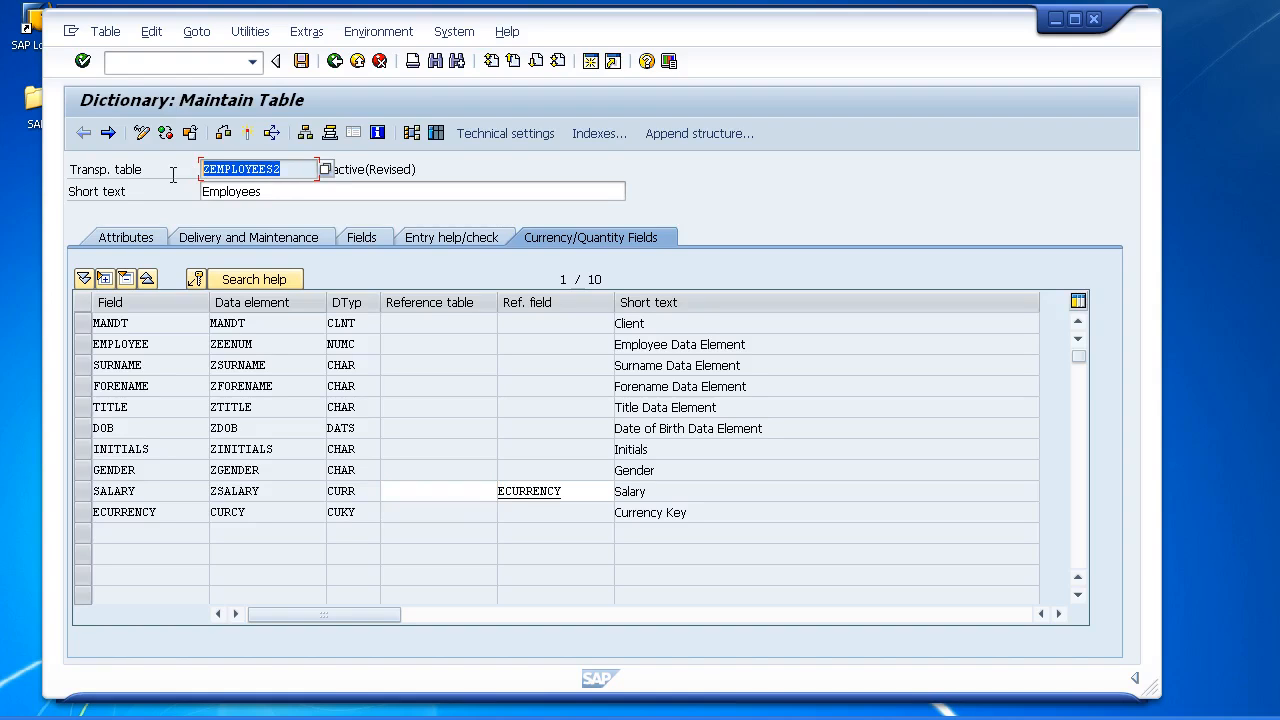
pyautogui.click(462, 493)
pyautogui.hotkey('ctrl', 'v')
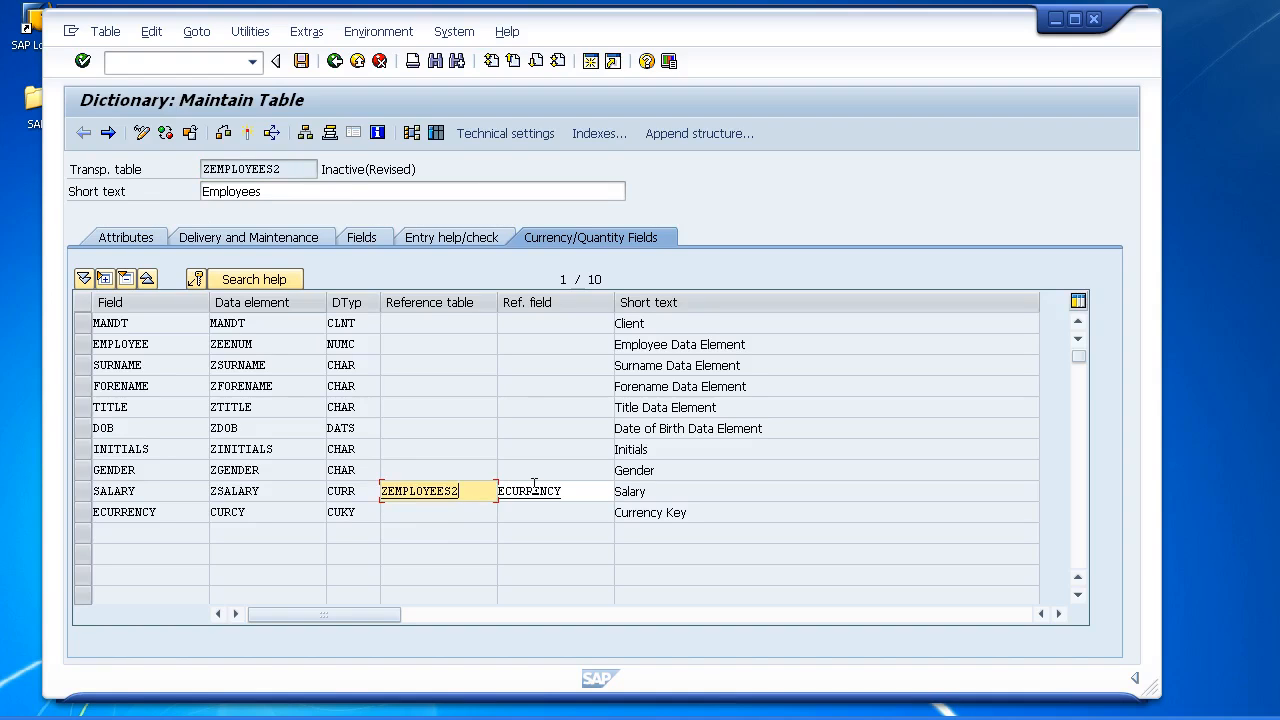
pyautogui.click(129, 490)
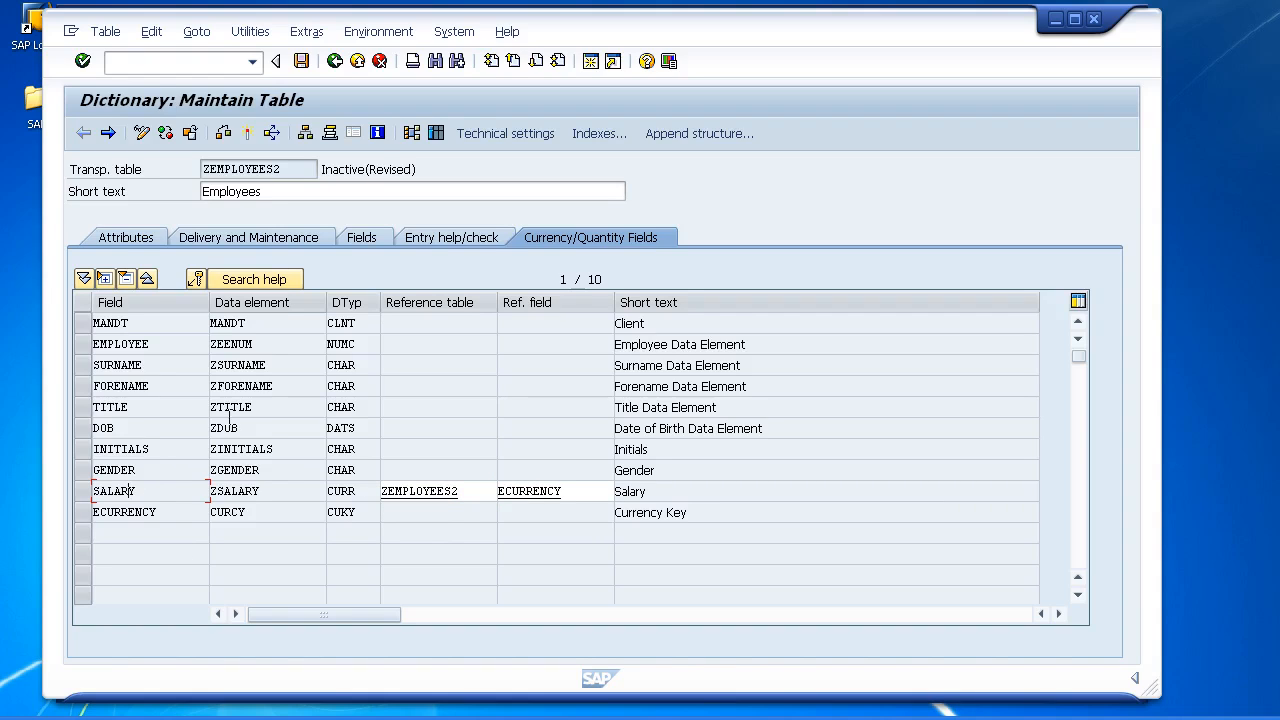
pyautogui.click(248, 134)
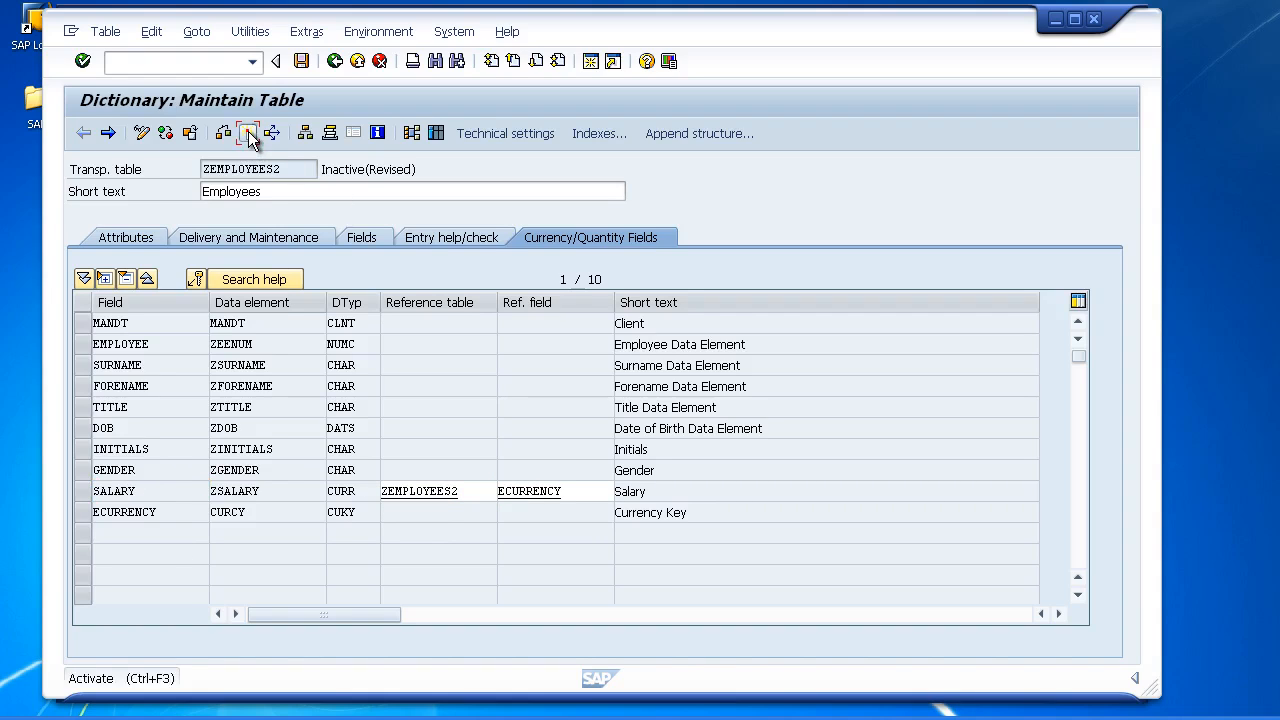